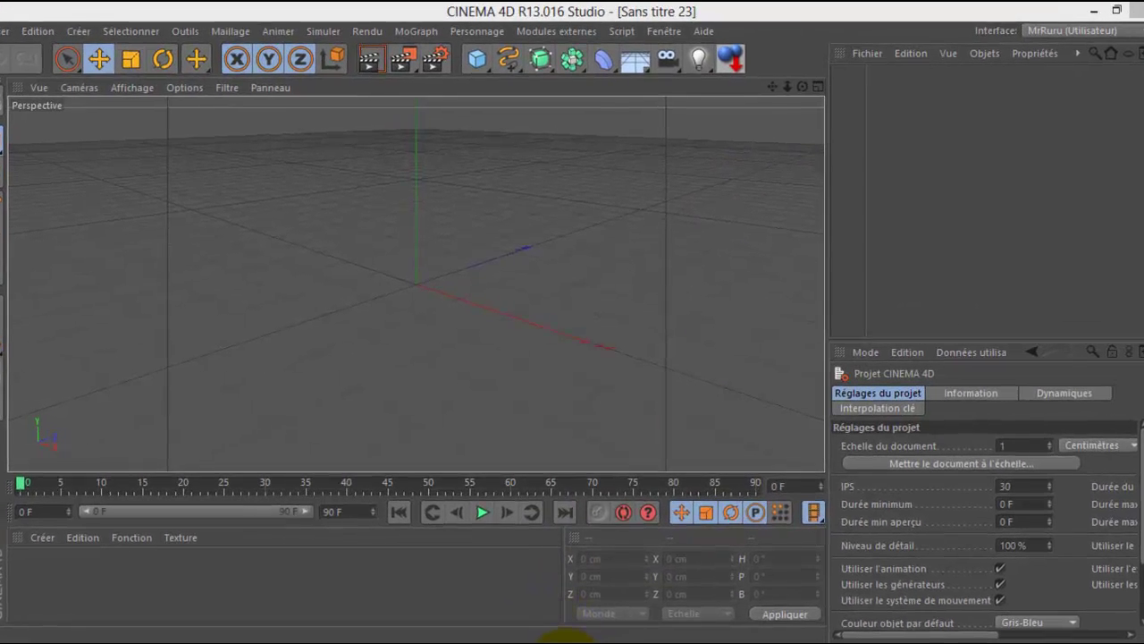
After checking the staircase reference photo, add a Cube and flatten it to 13.048 cm high
click(563, 630)
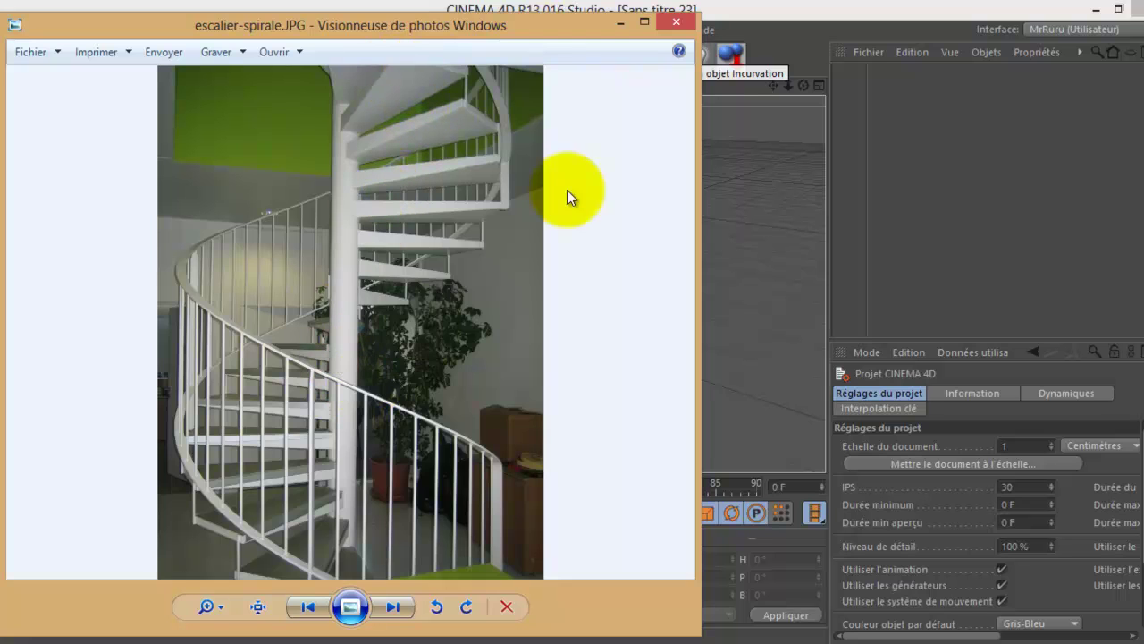
click(618, 24)
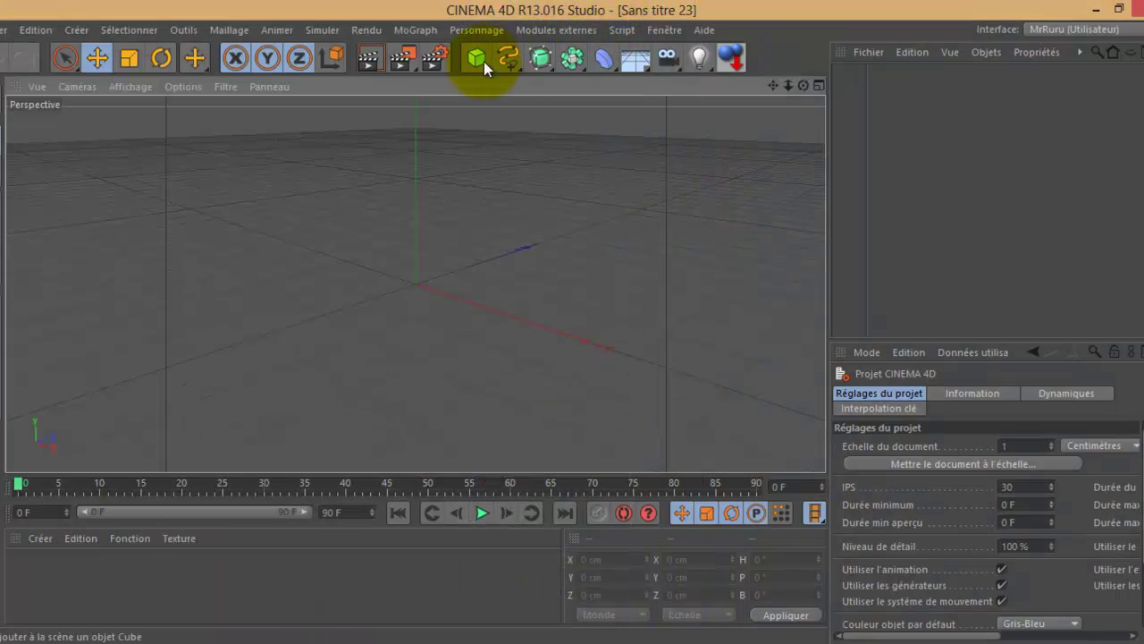
drag(480, 62, 654, 71)
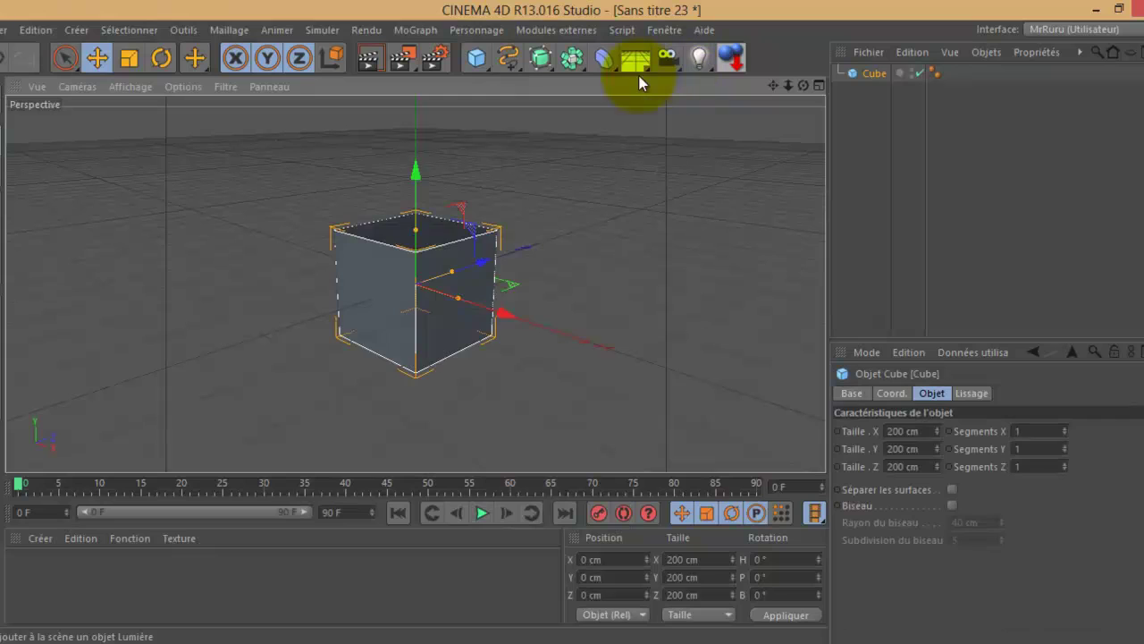
drag(803, 86, 572, 329)
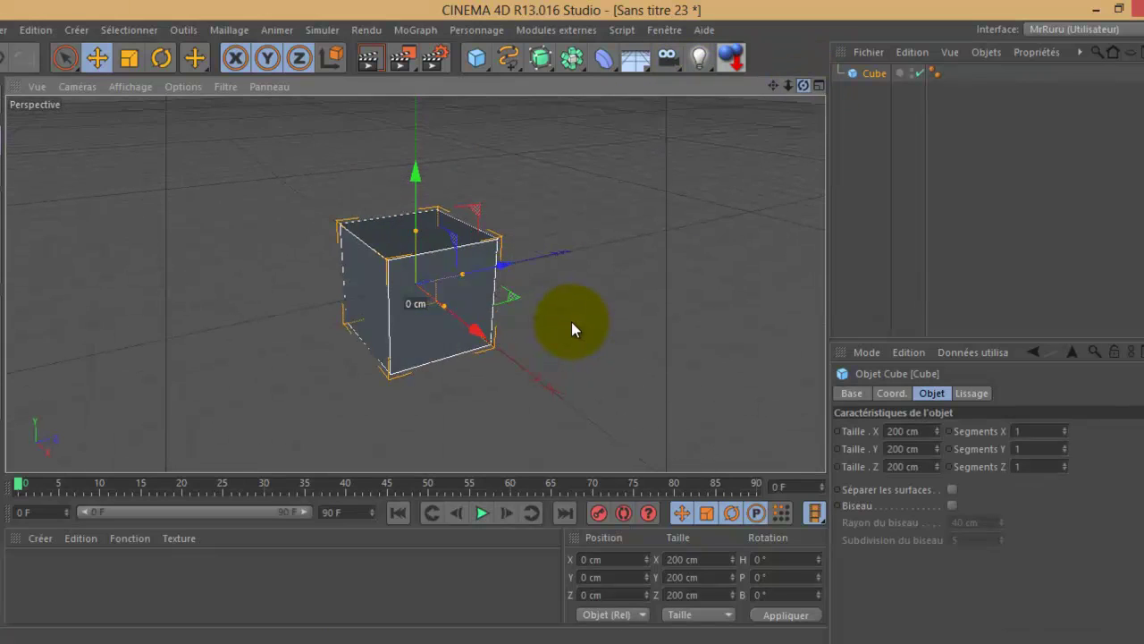
drag(416, 231, 409, 281)
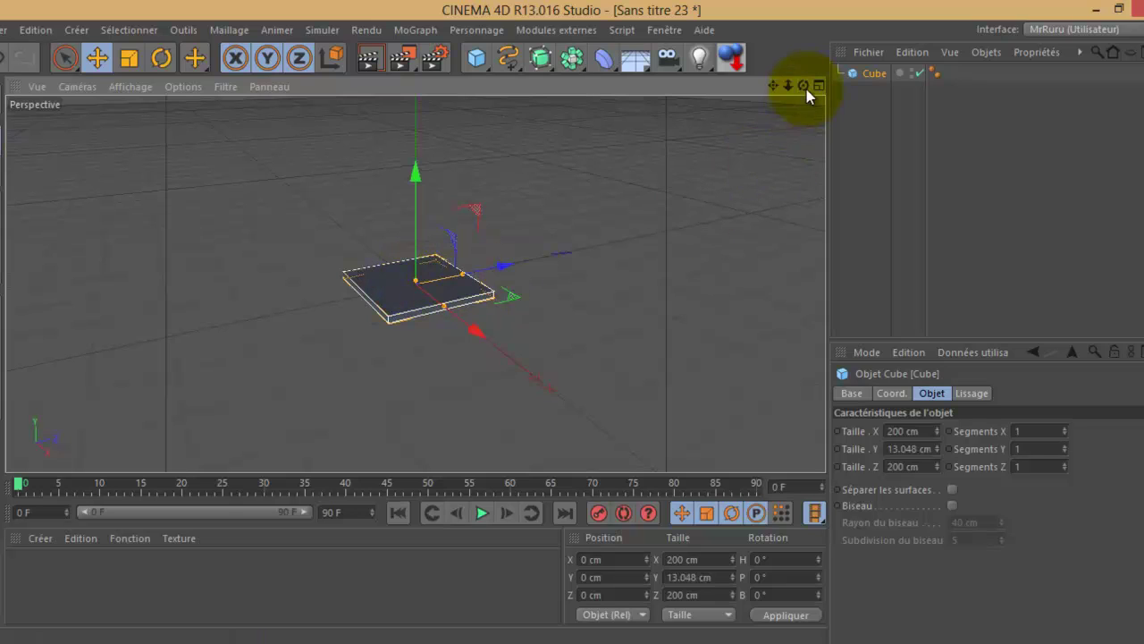
mouse_move(807, 97)
mouse_down()
mouse_move(571, 322)
mouse_move(544, 263)
mouse_move(435, 285)
mouse_up()
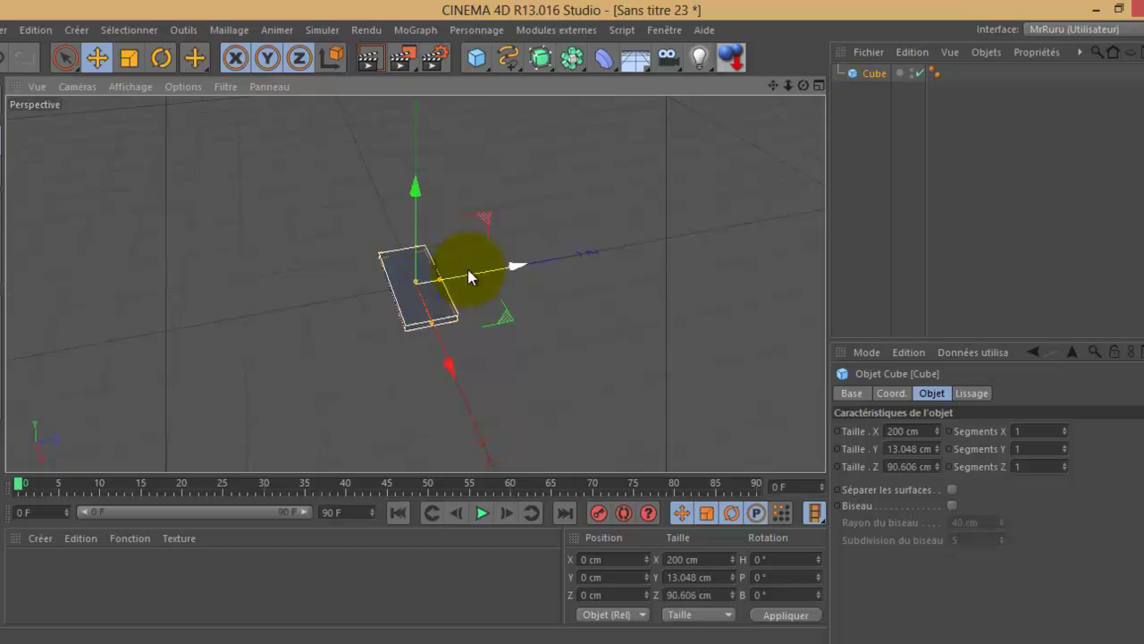
drag(782, 90, 573, 323)
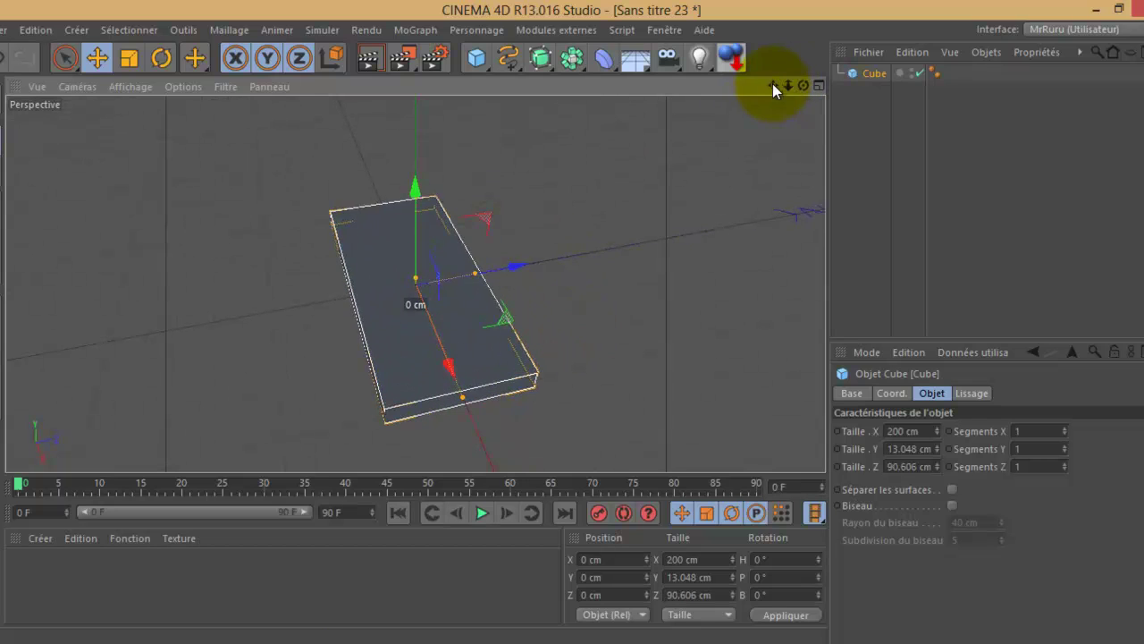
drag(773, 86, 571, 319)
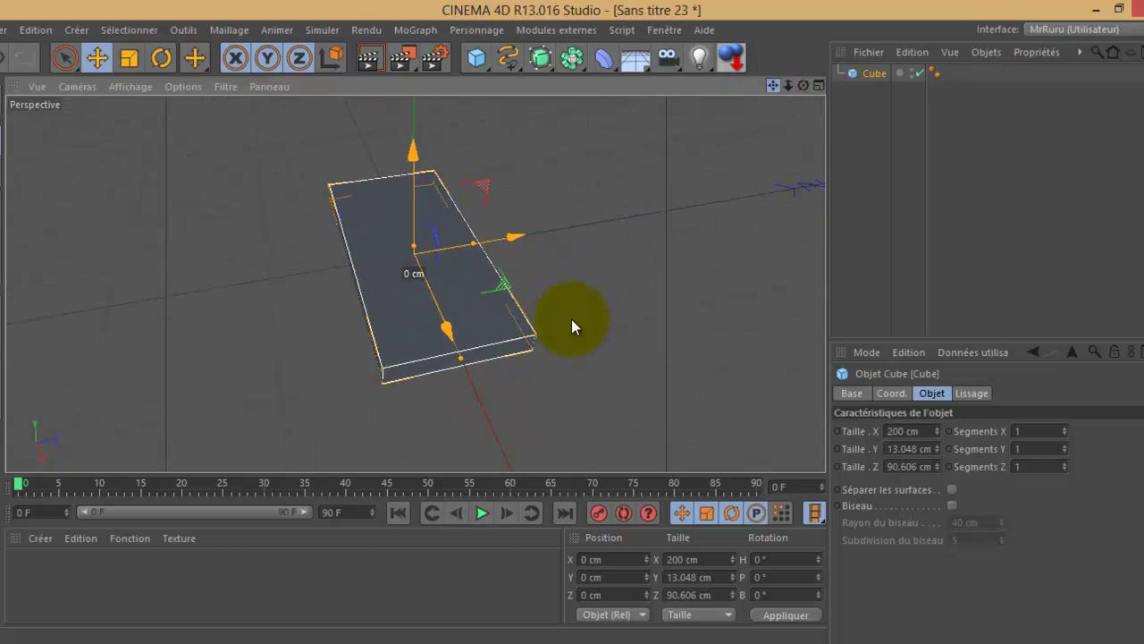
Set the cube to 90.606 cm deep with 3 Z segments and make it editable
click(1065, 463)
click(1065, 463)
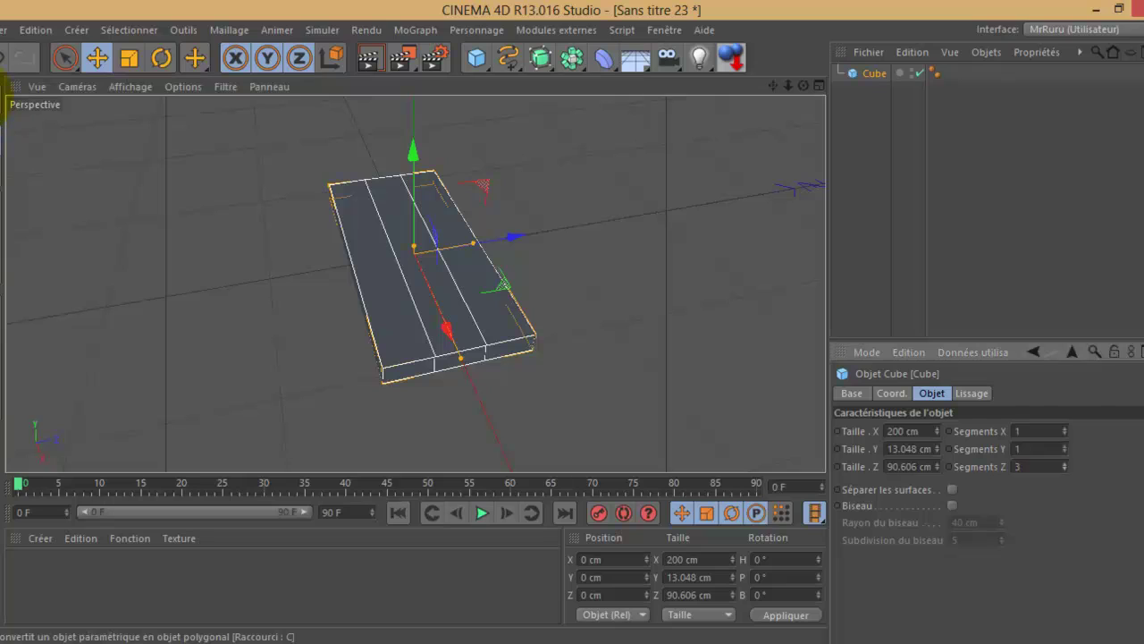
click(3, 101)
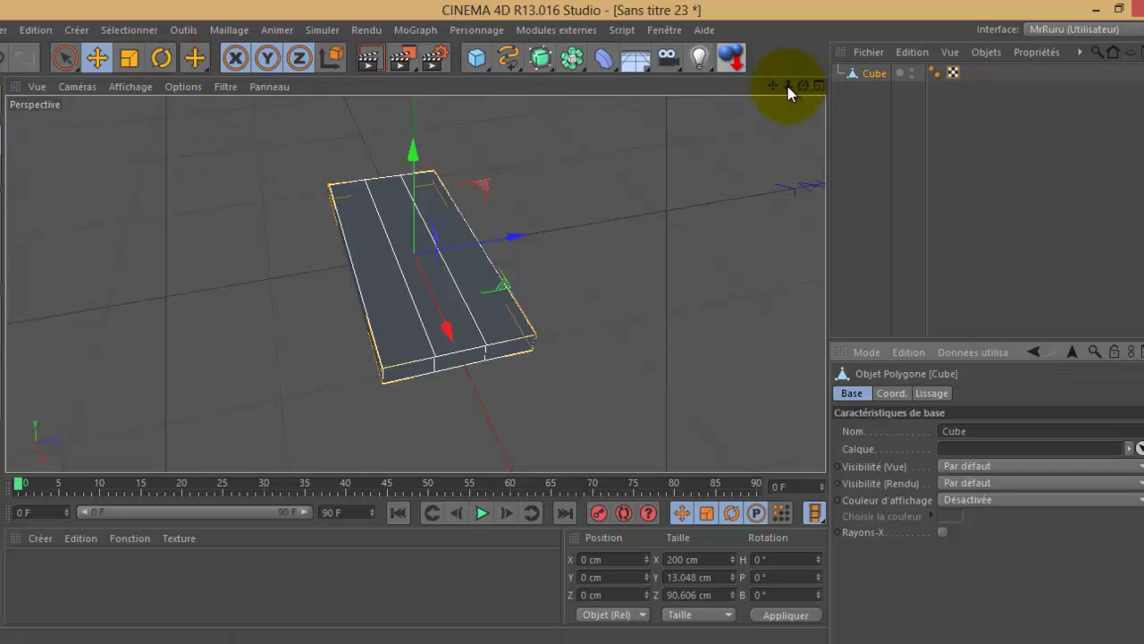
mouse_move(787, 85)
mouse_down()
mouse_move(802, 87)
mouse_move(572, 323)
mouse_up()
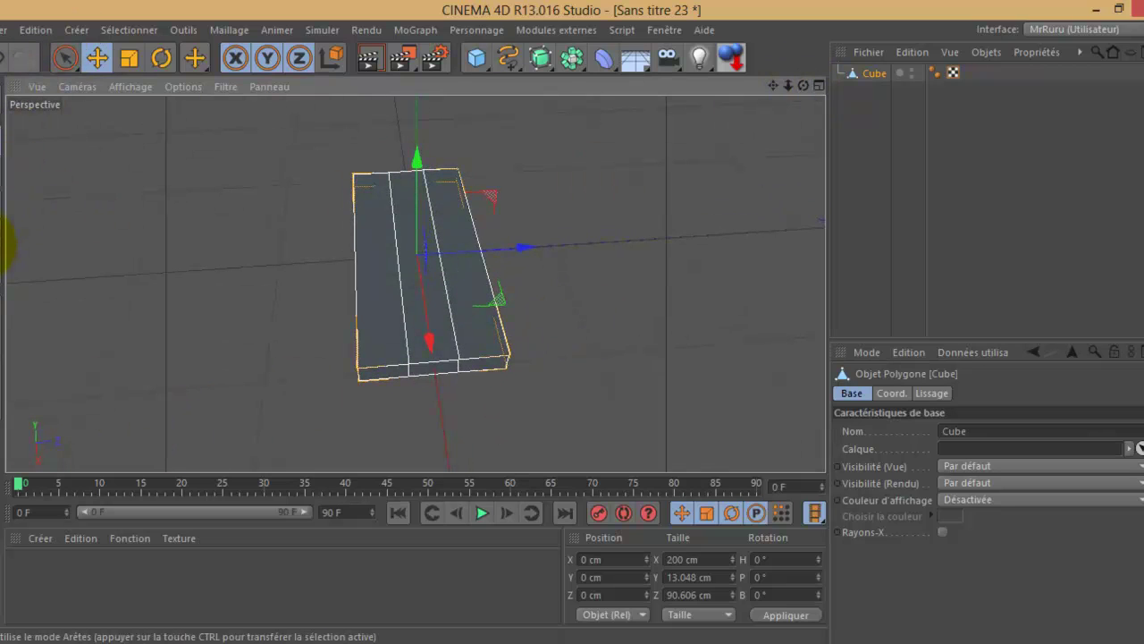
Switch to Edges mode and pick the Couteau (Knife) tool in Line mode
click(3, 237)
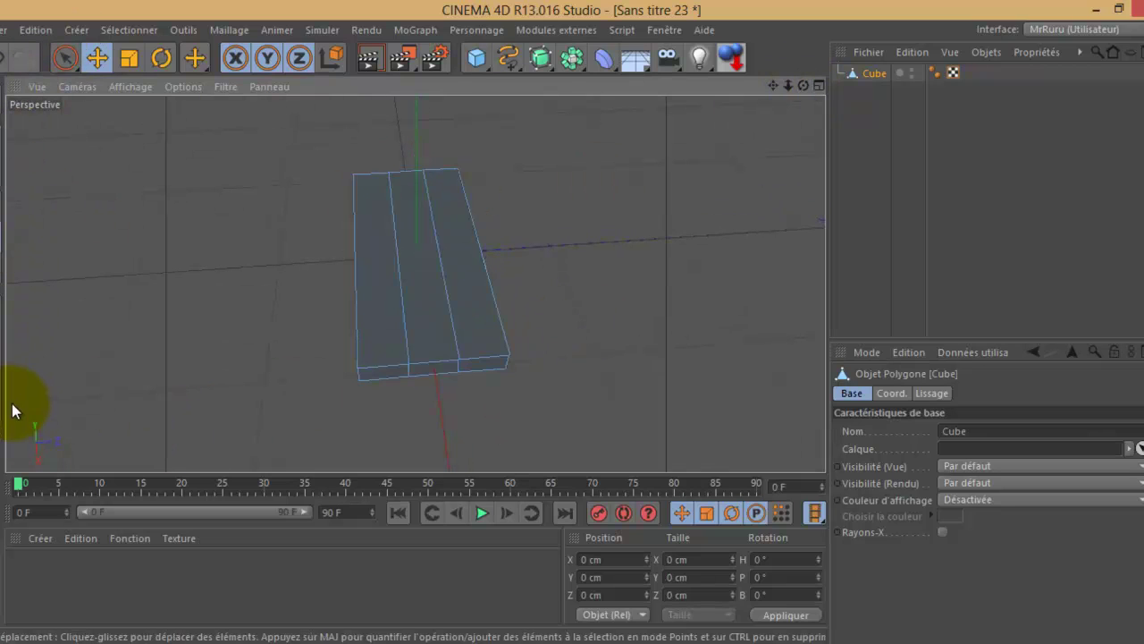
click(2, 399)
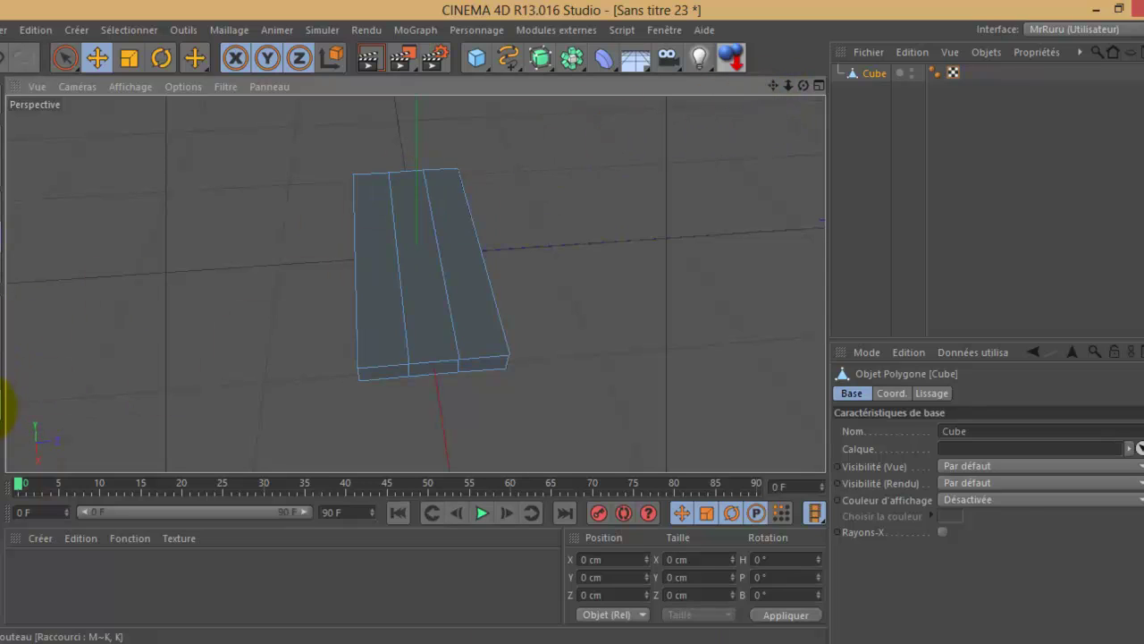
click(2, 407)
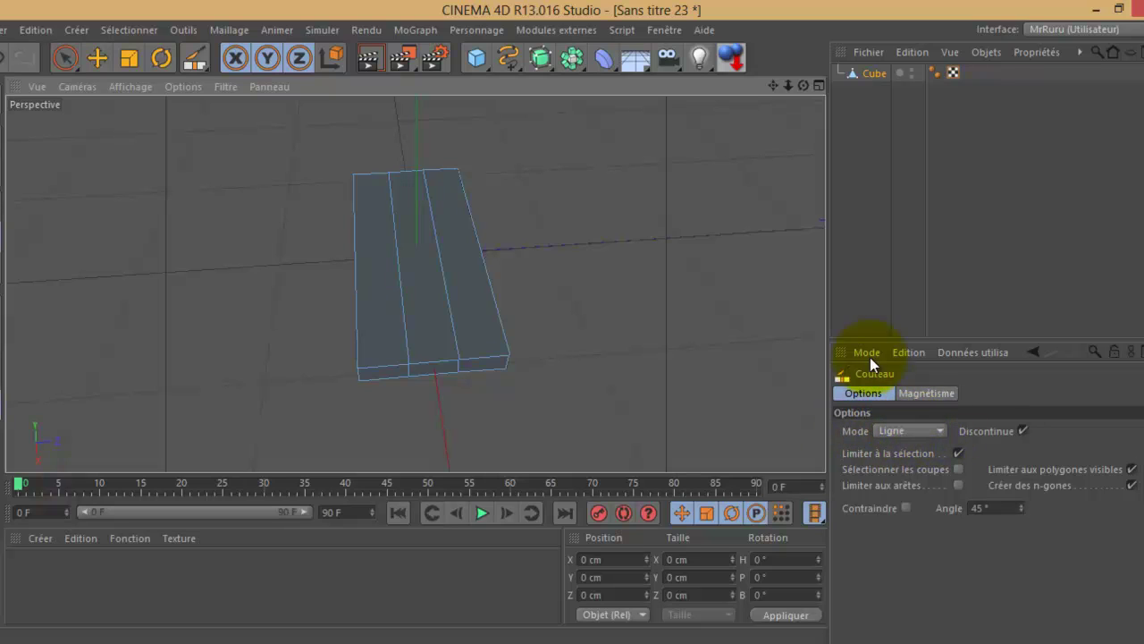
drag(787, 86, 572, 322)
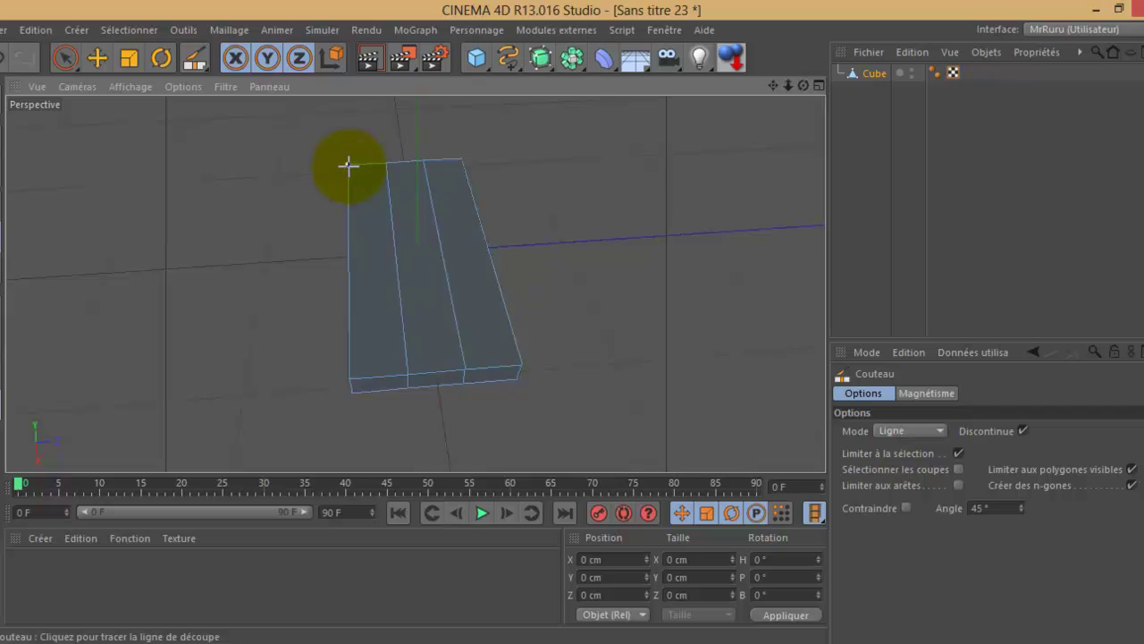
Cut diagonals across the left and right strips of the slab's top face
drag(347, 164, 404, 377)
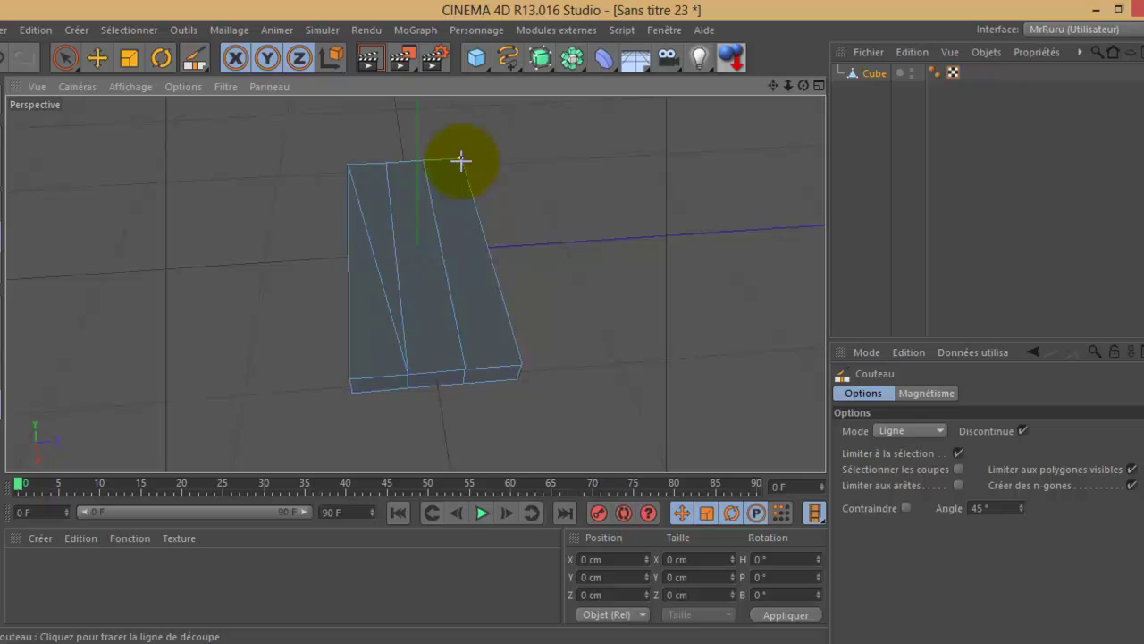
drag(460, 158, 462, 362)
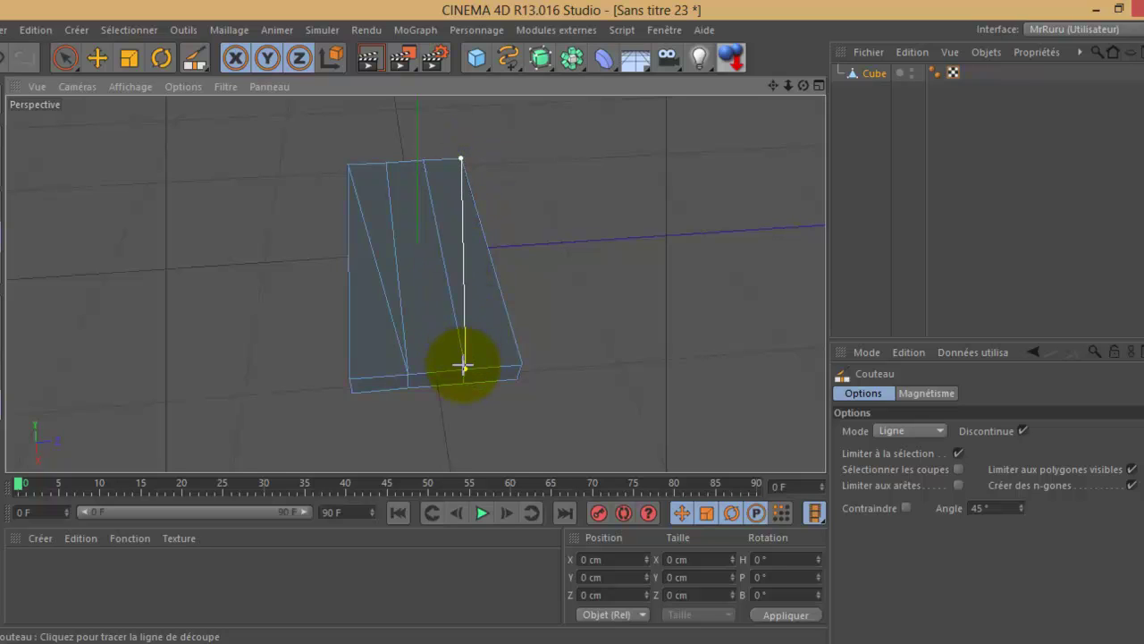
drag(803, 86, 572, 327)
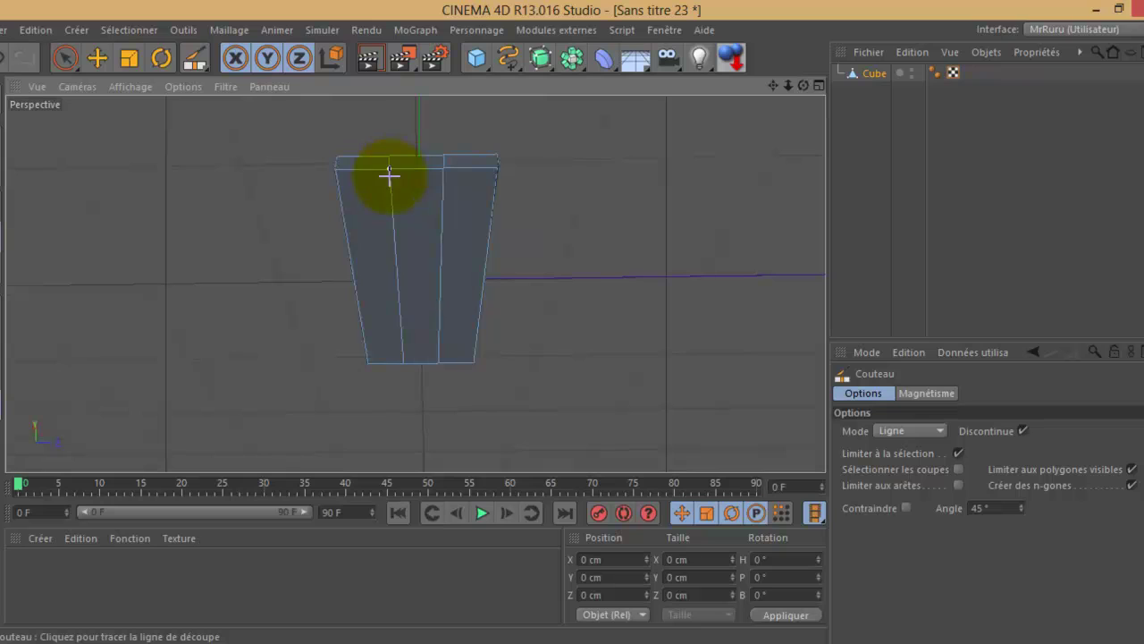
mouse_move(389, 172)
mouse_down()
mouse_move(368, 363)
mouse_move(446, 172)
mouse_move(472, 362)
mouse_up()
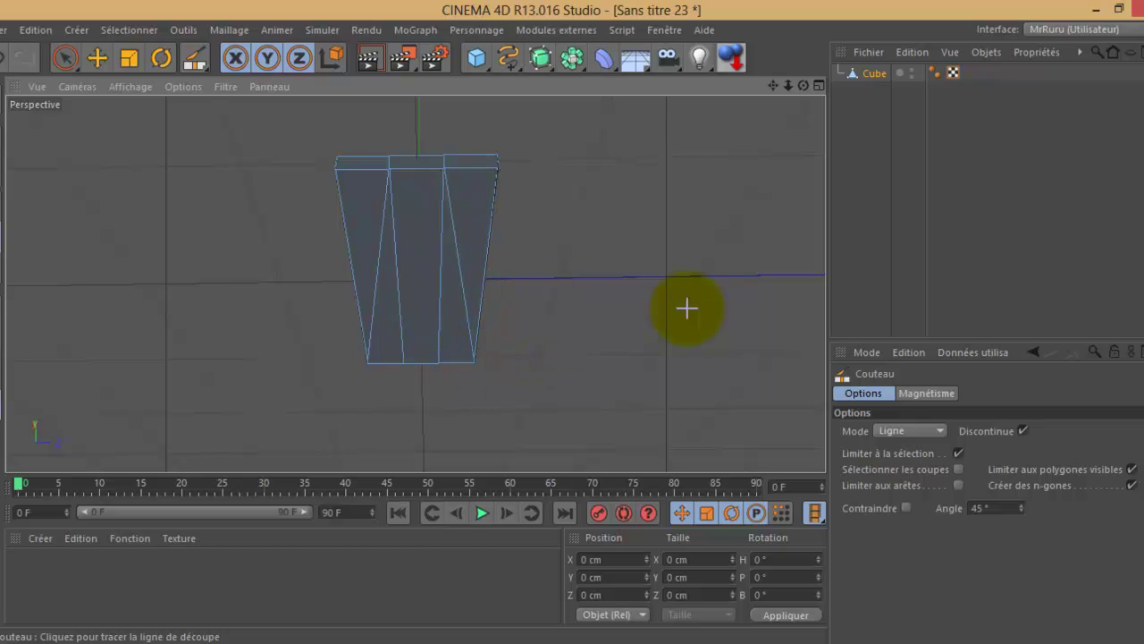
alt+drag(572, 330, 577, 327)
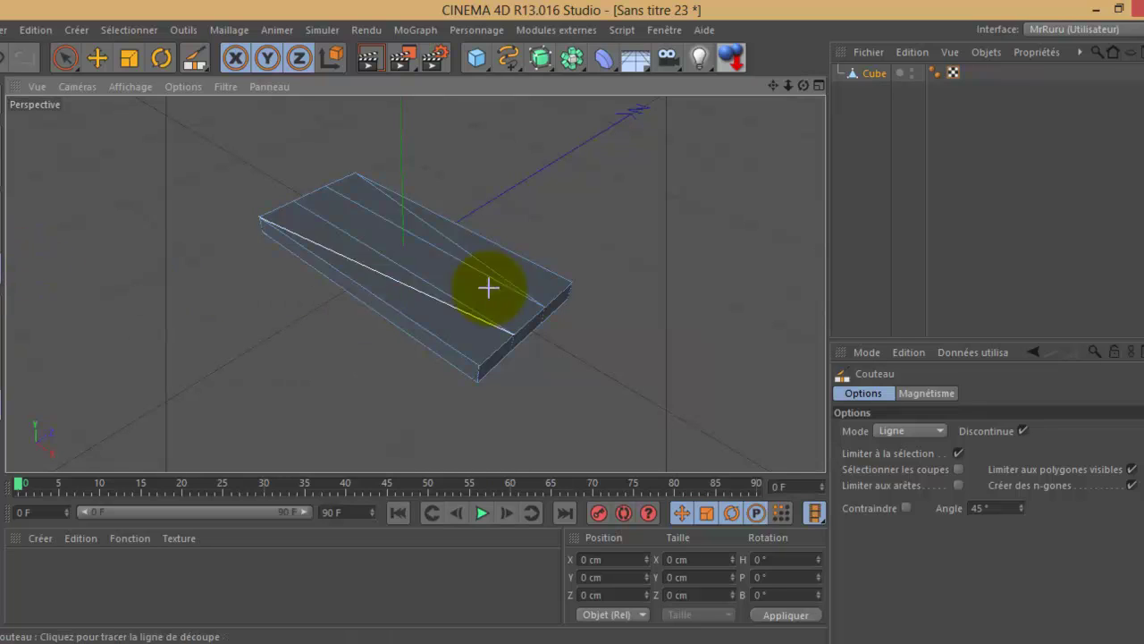
click(64, 59)
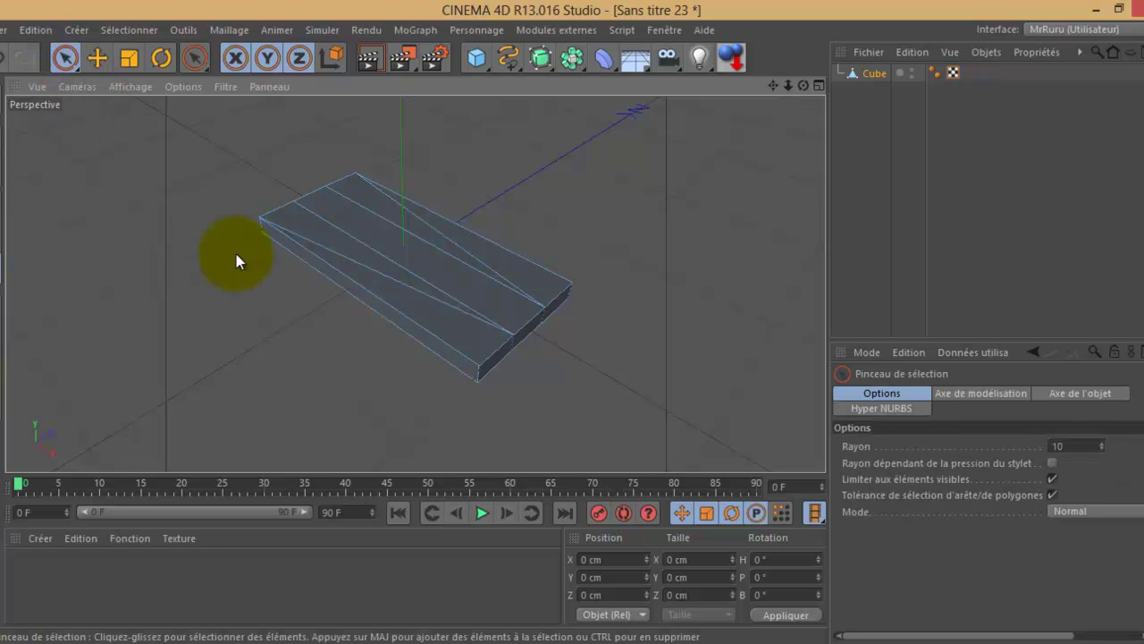
Brush-select the front slanted triangle and the thin right-hand face polygons
drag(237, 259, 381, 309)
click(394, 302)
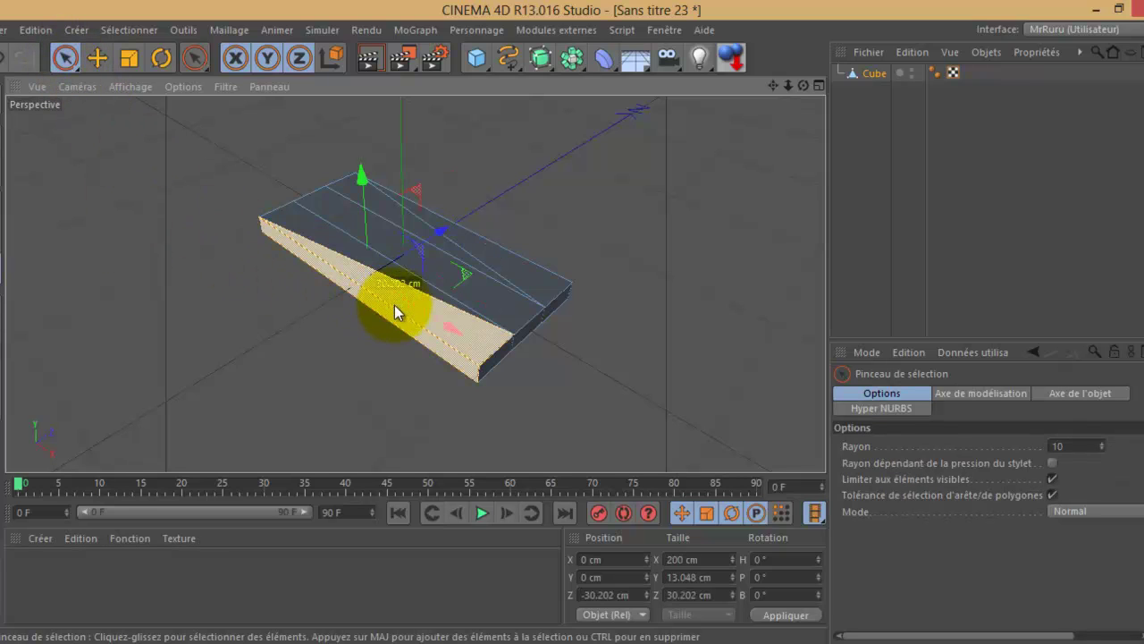
drag(807, 81, 565, 323)
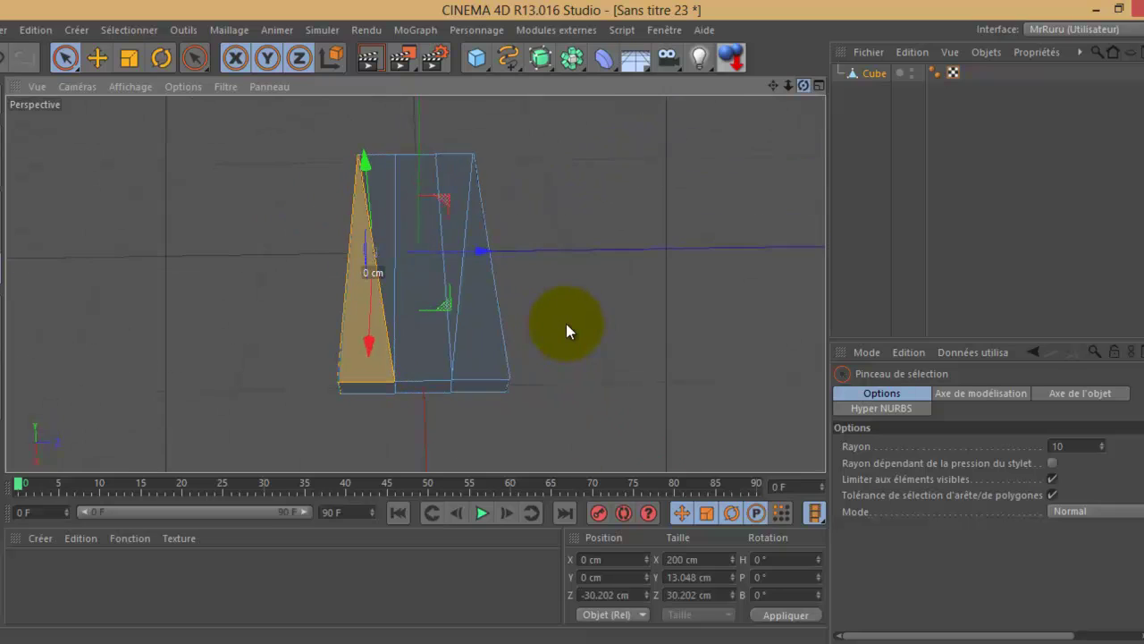
mouse_move(801, 87)
mouse_down()
mouse_move(571, 327)
mouse_move(558, 318)
mouse_move(576, 323)
mouse_up()
mouse_move(801, 84)
mouse_down()
mouse_move(572, 322)
mouse_move(508, 336)
mouse_move(495, 357)
mouse_move(370, 365)
mouse_move(438, 375)
mouse_up()
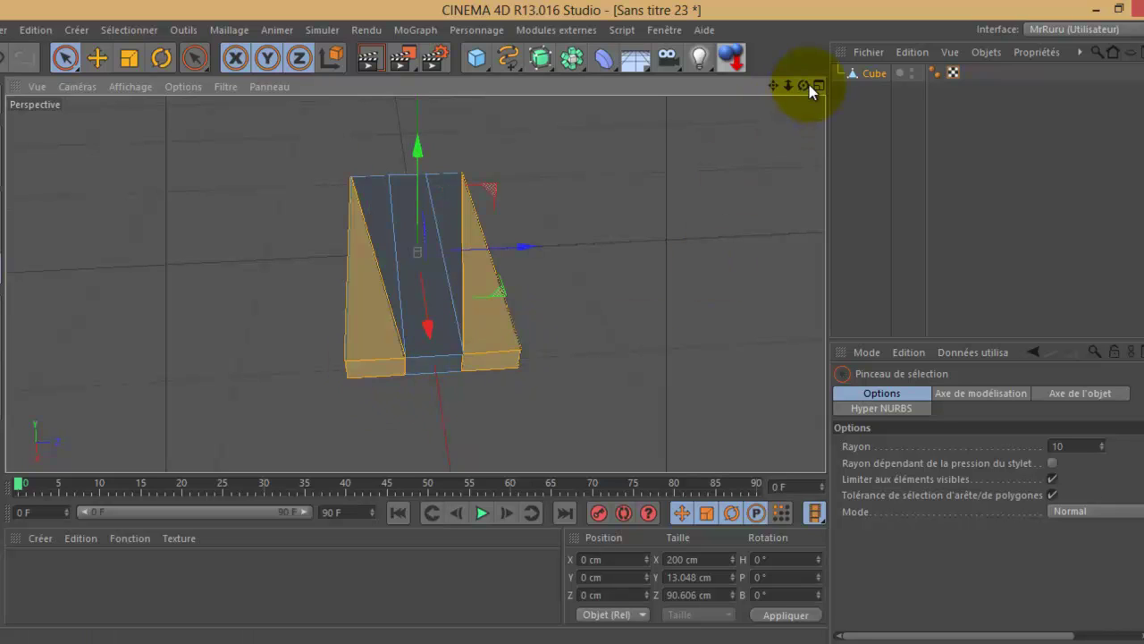
drag(809, 84, 572, 321)
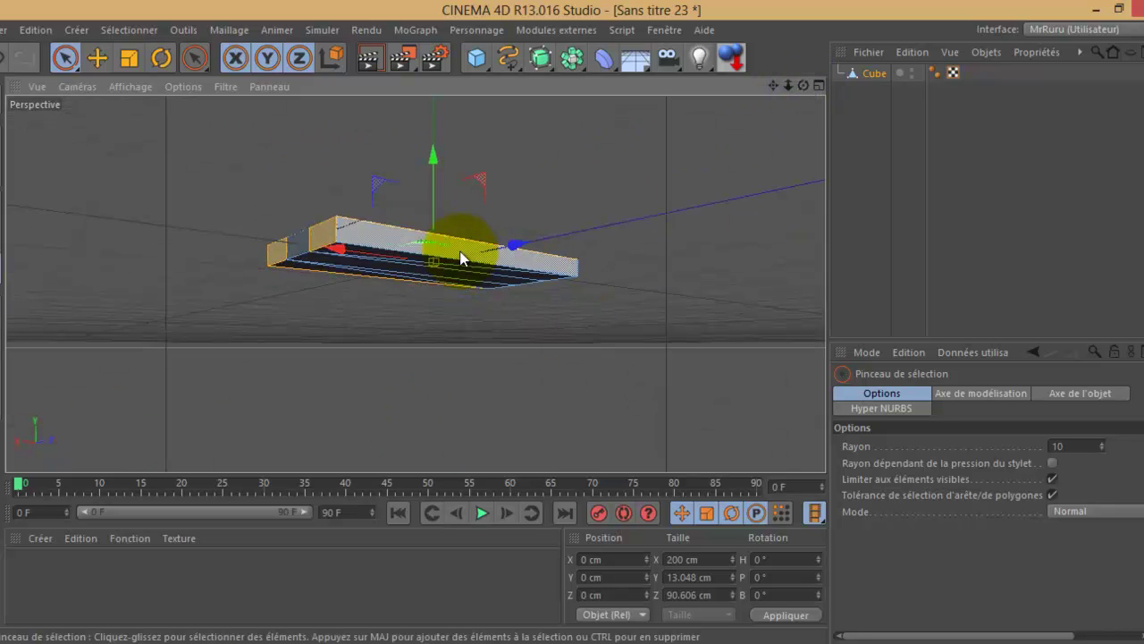
mouse_move(802, 85)
mouse_down()
mouse_move(582, 331)
mouse_move(572, 322)
mouse_up()
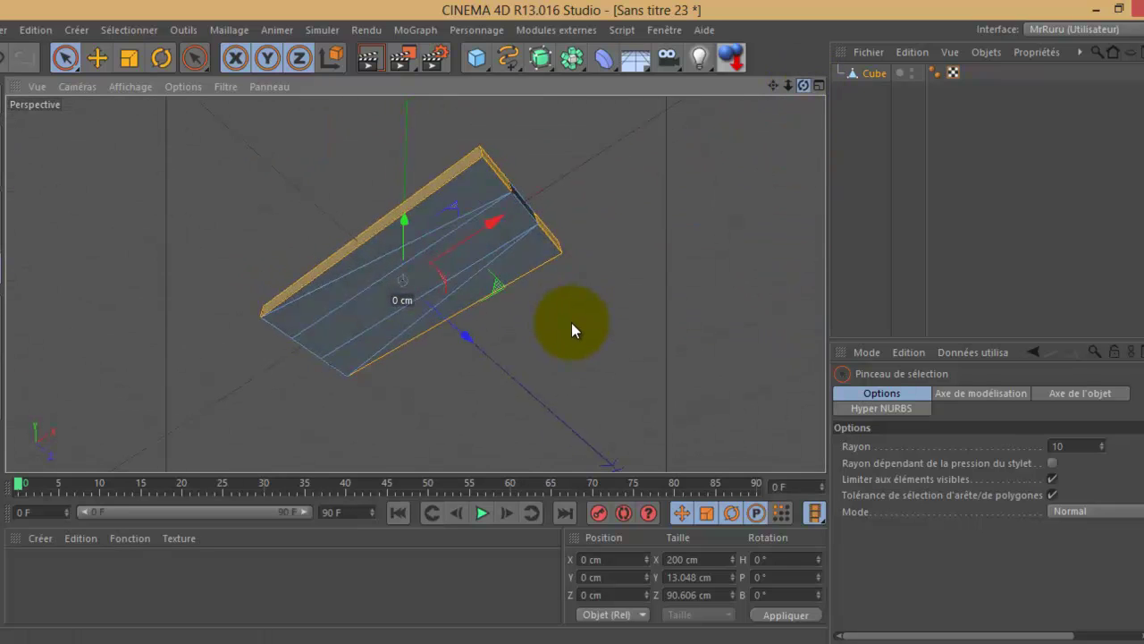
Add the top triangle and lower side faces, then delete the selected polygons
click(464, 172)
shift+click(544, 255)
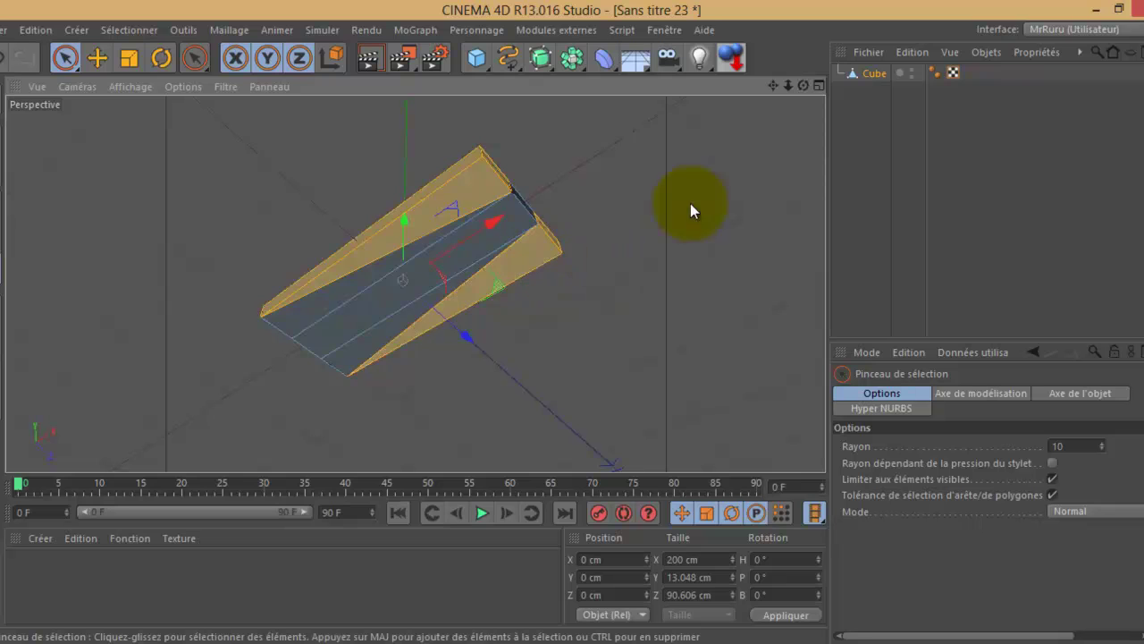
mouse_move(803, 84)
mouse_down()
mouse_move(570, 327)
mouse_move(624, 328)
mouse_move(568, 322)
mouse_move(761, 102)
mouse_up()
mouse_move(394, 143)
mouse_down()
mouse_move(334, 146)
mouse_move(417, 120)
mouse_move(392, 146)
mouse_move(429, 134)
mouse_up()
drag(805, 85, 572, 322)
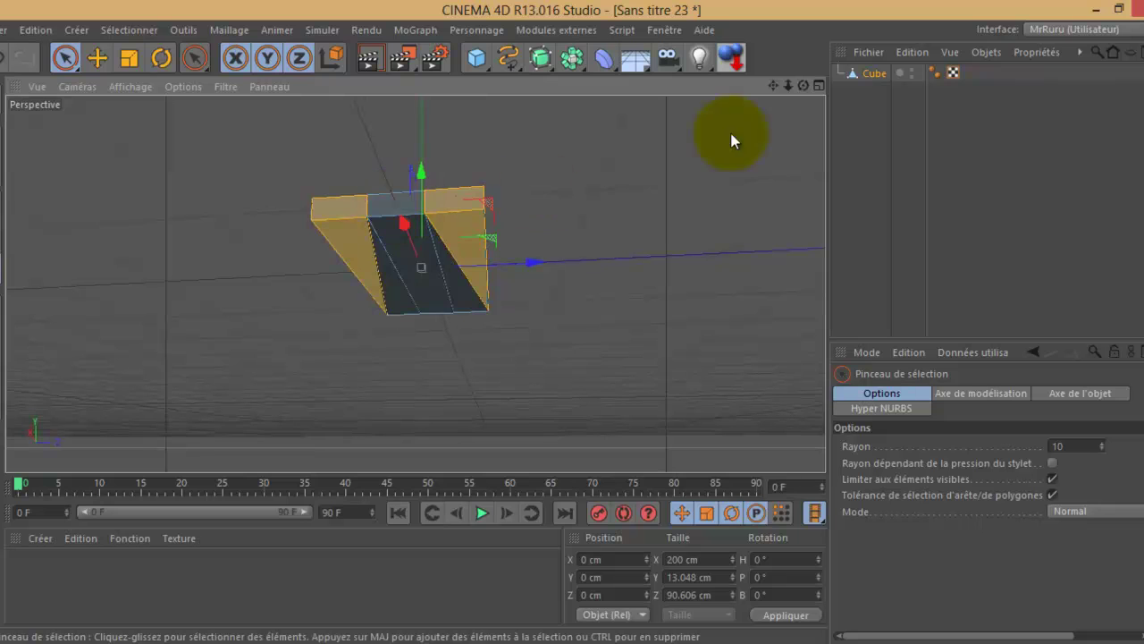
mouse_move(801, 85)
mouse_down()
mouse_move(572, 330)
mouse_move(570, 321)
mouse_move(564, 352)
mouse_move(614, 237)
mouse_up()
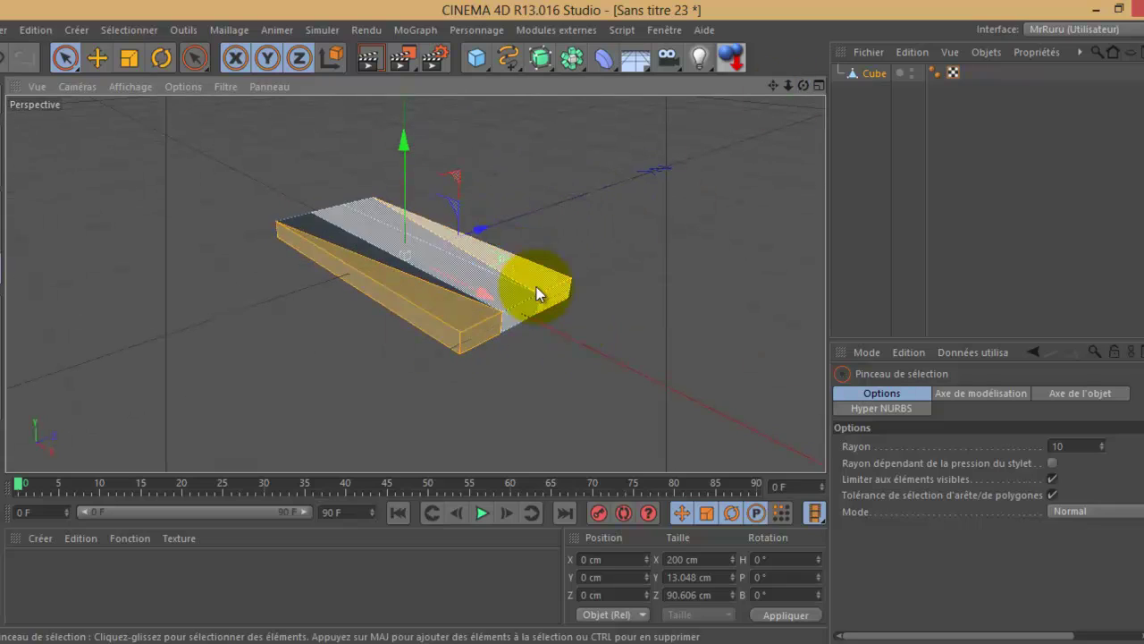
click(674, 158)
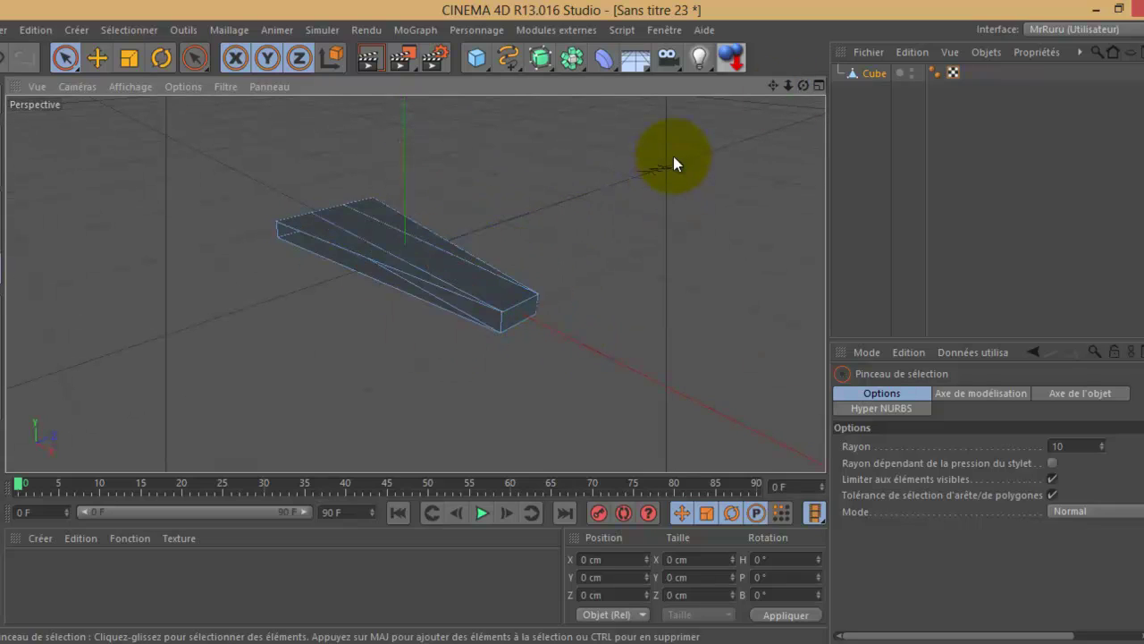
Cap the wedge's open side and end holes using Fermer le trou polygonal
right_click(464, 164)
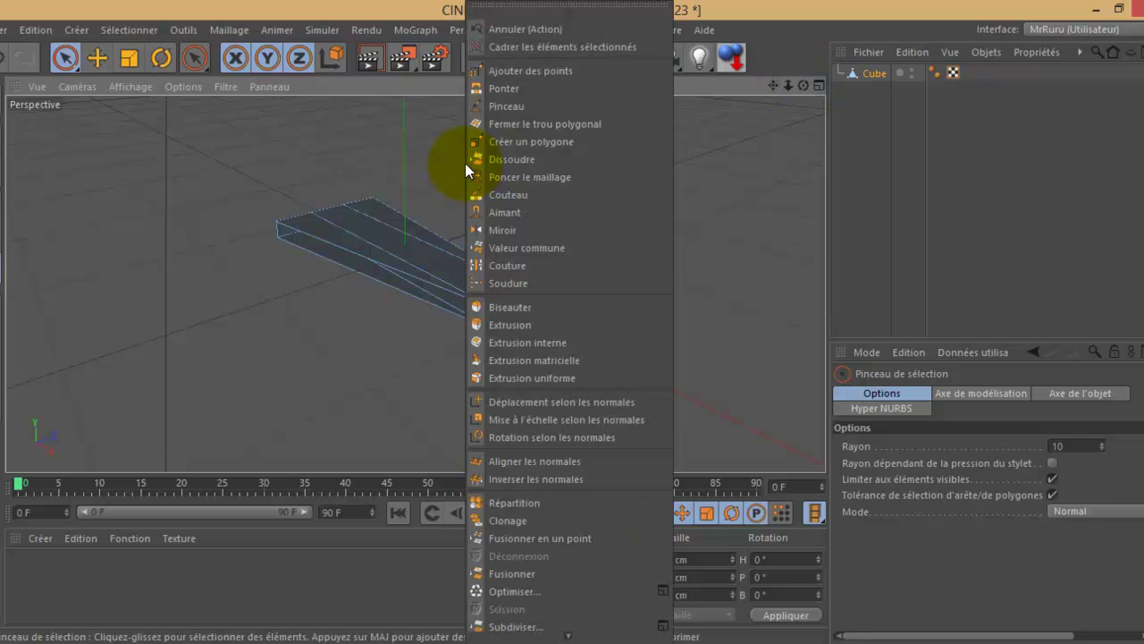
click(568, 125)
mouse_move(788, 86)
mouse_down()
mouse_move(572, 322)
mouse_move(801, 89)
mouse_move(574, 322)
mouse_up()
scroll(572, 321, up, 2)
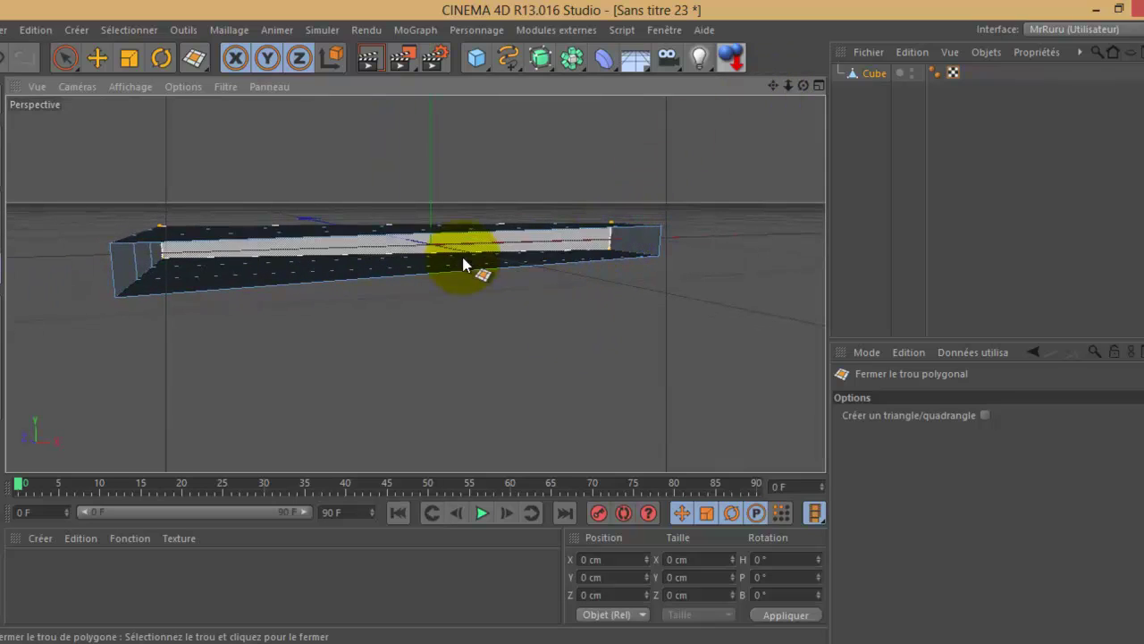
click(117, 252)
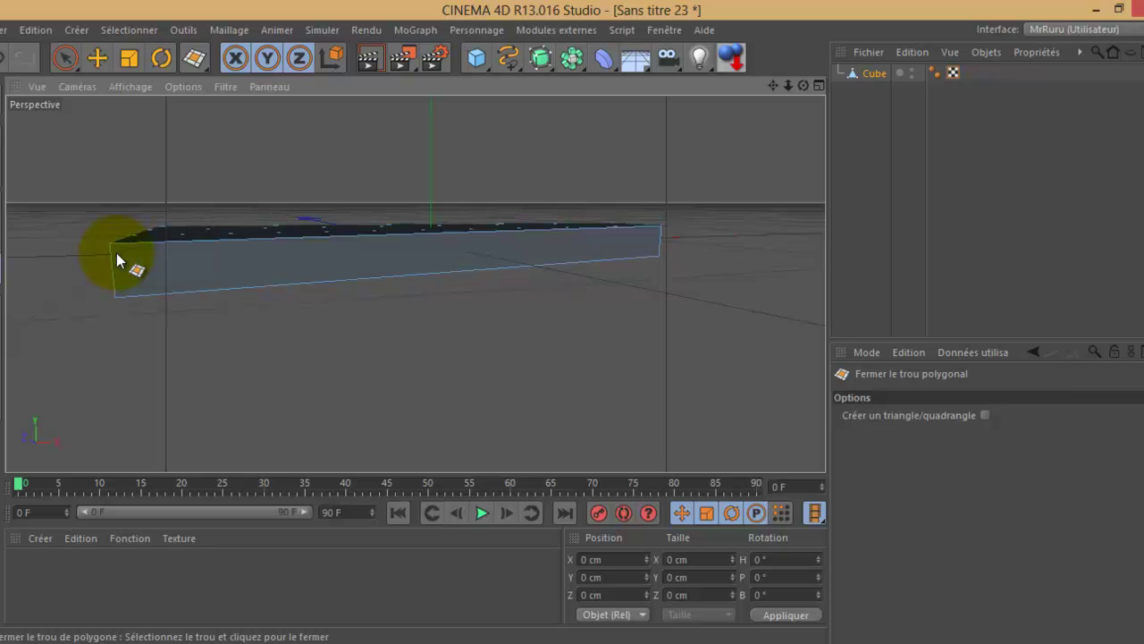
drag(803, 85, 721, 143)
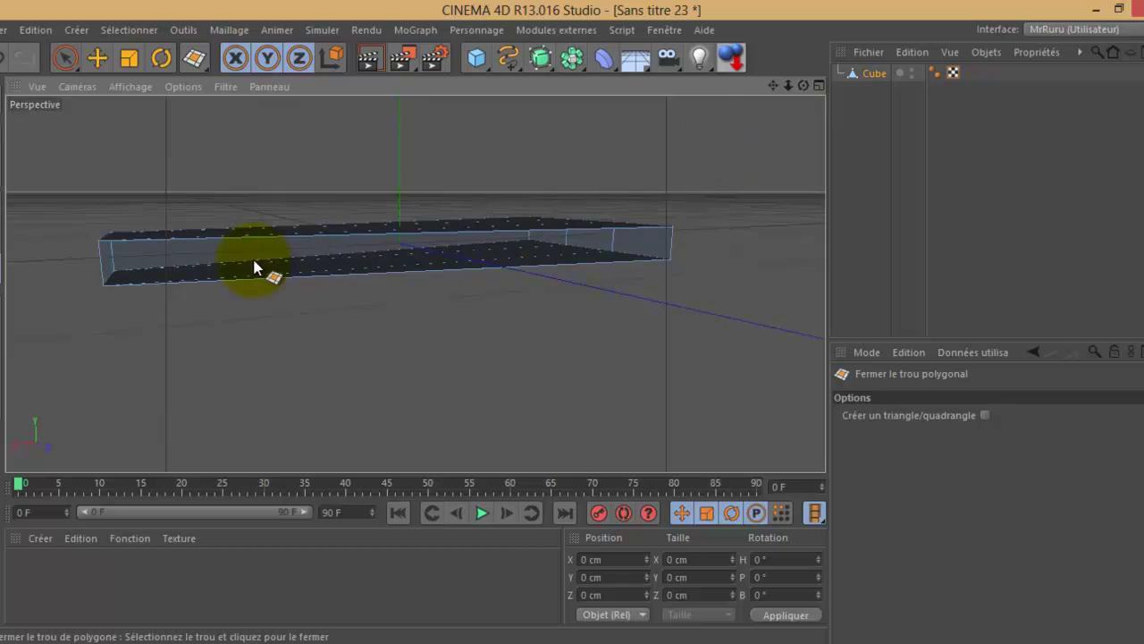
click(102, 268)
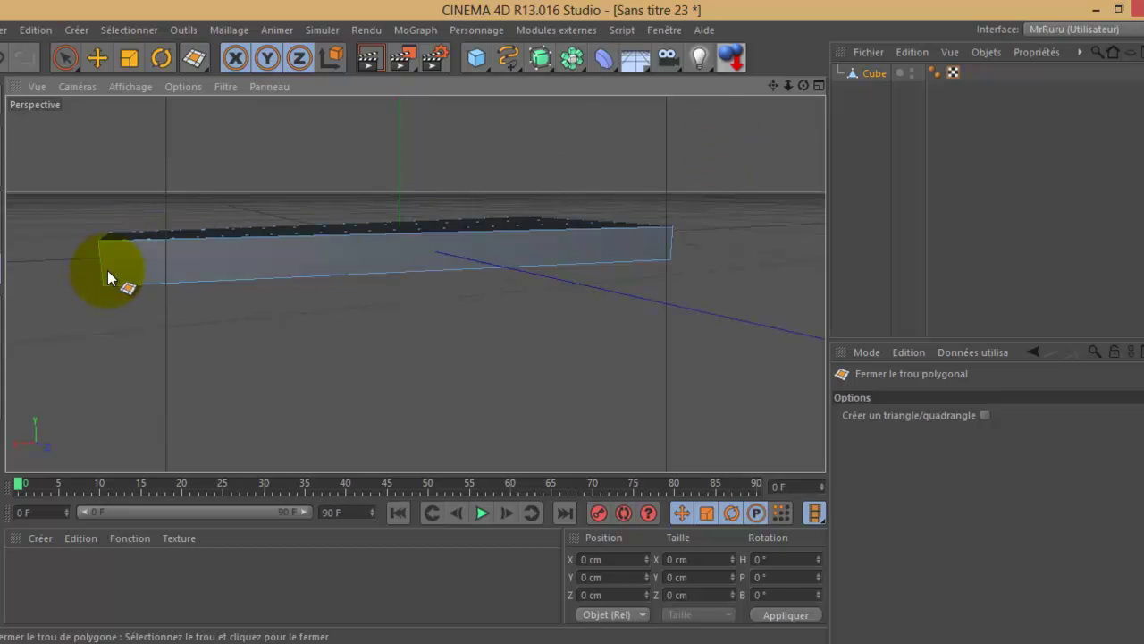
mouse_move(804, 85)
mouse_down()
mouse_move(574, 325)
mouse_move(581, 339)
mouse_up()
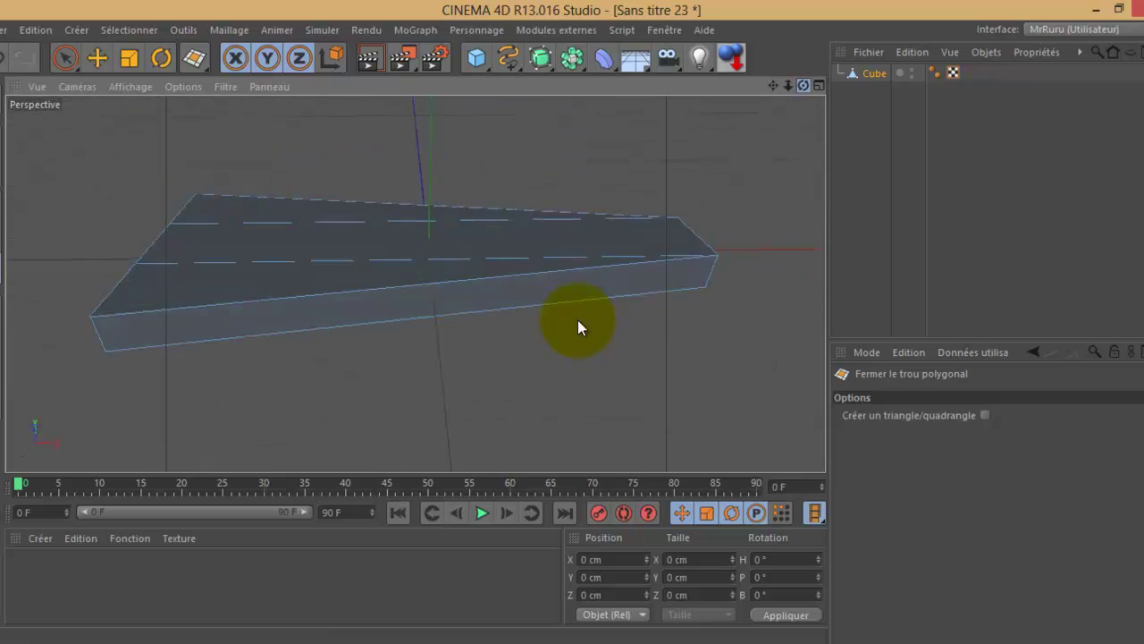
Review the escalier-spirale.JPG reference photo, then return to the wedge in the viewport
click(563, 638)
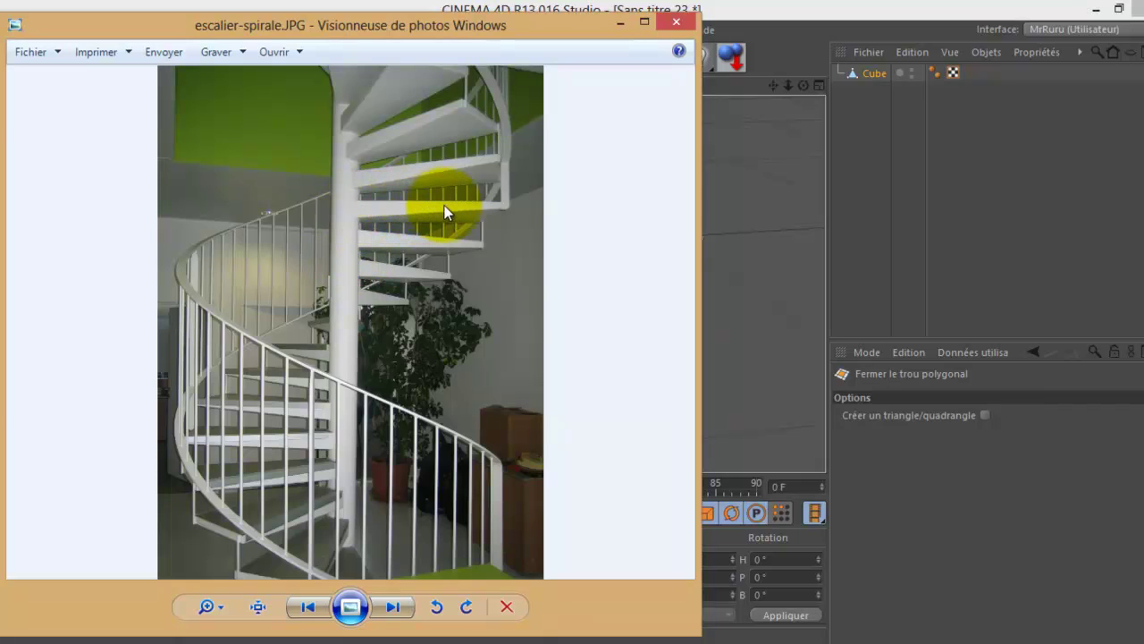
click(619, 21)
drag(804, 86, 571, 323)
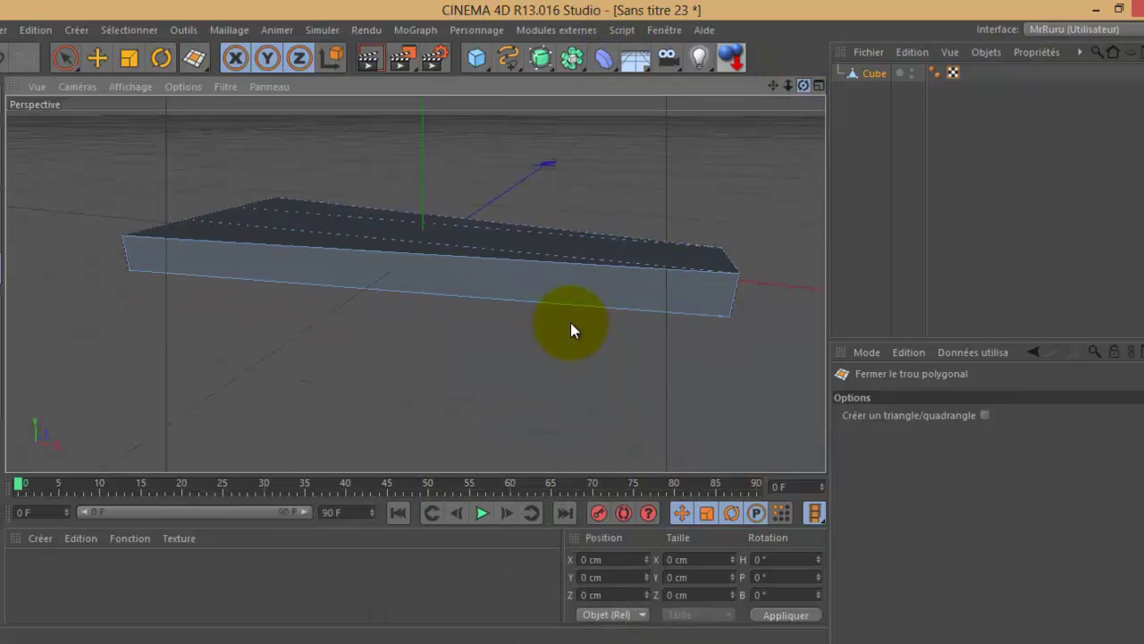
drag(775, 88, 572, 324)
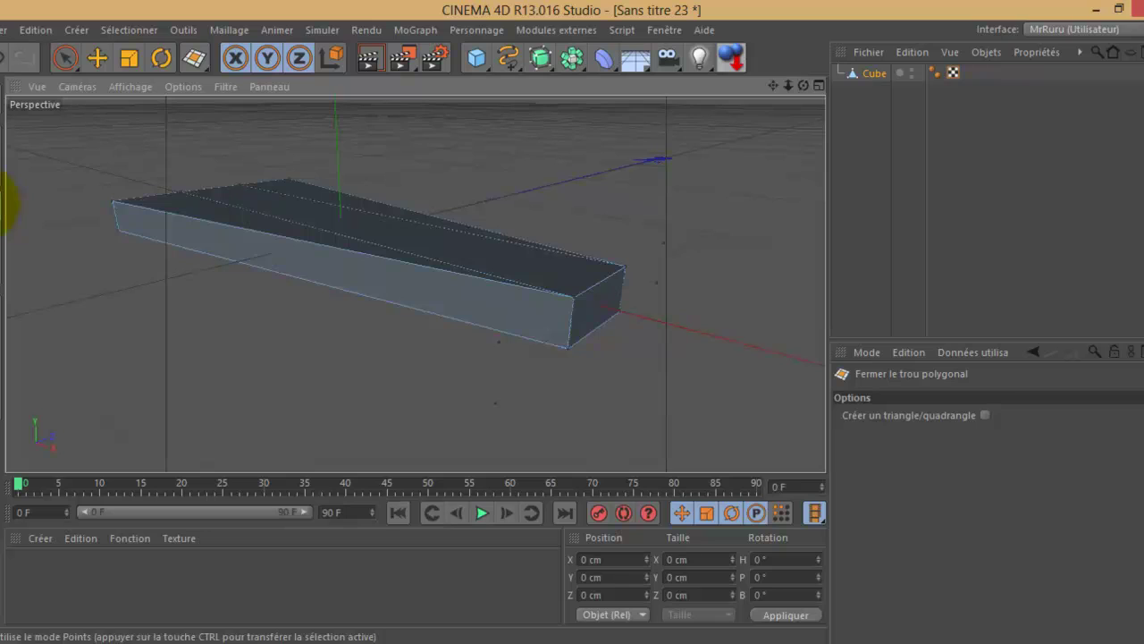
Make Rectangle de sélection the active selection mode
click(64, 58)
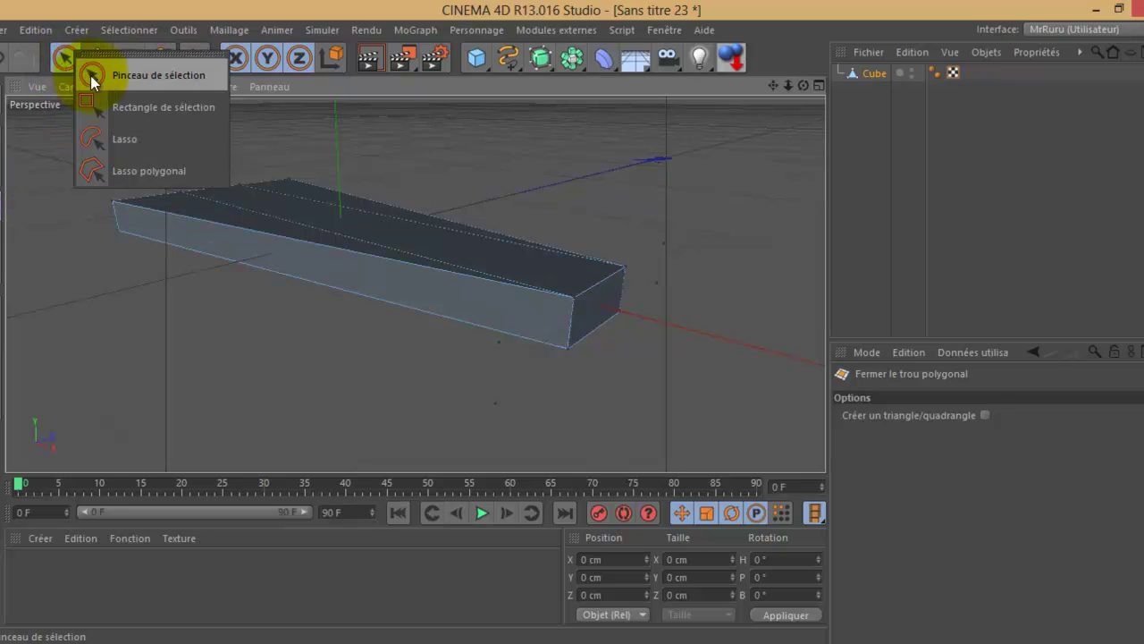
click(133, 105)
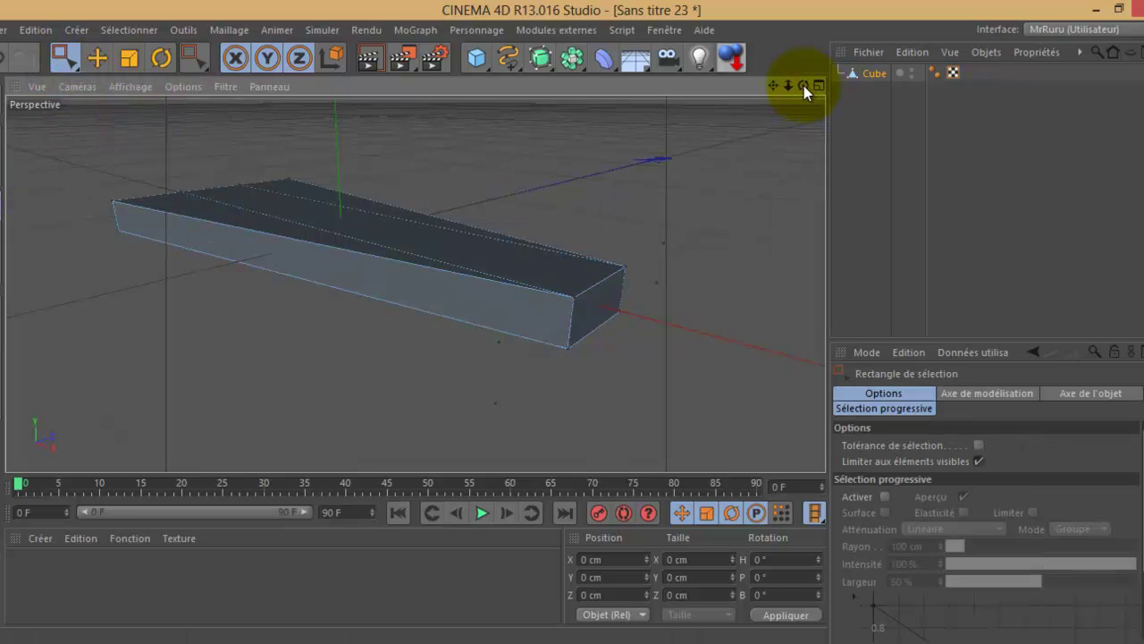
drag(775, 84, 573, 323)
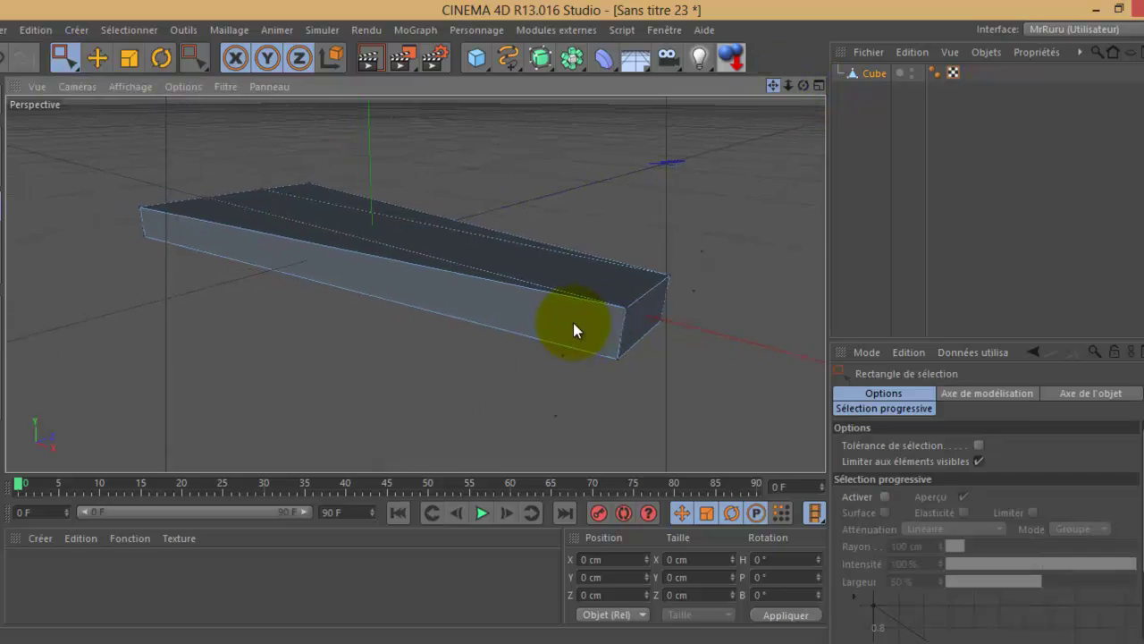
mouse_move(798, 85)
mouse_down()
mouse_move(580, 325)
mouse_move(551, 329)
mouse_move(571, 324)
mouse_up()
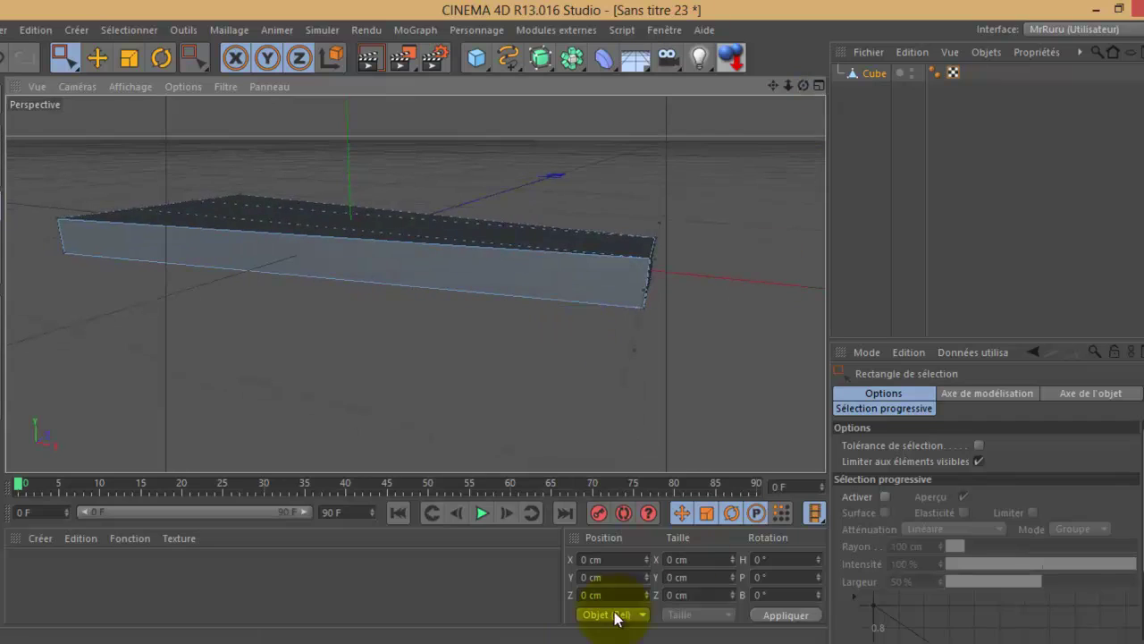
Recheck the reference photo and box-select the points on the wedge's front end
click(529, 640)
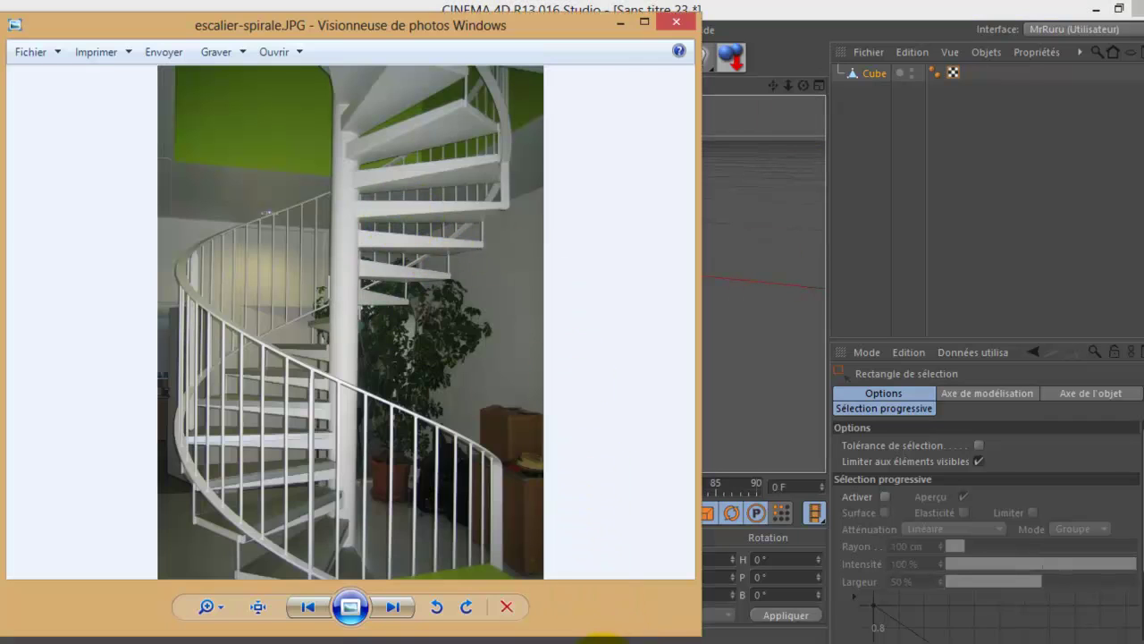
click(619, 25)
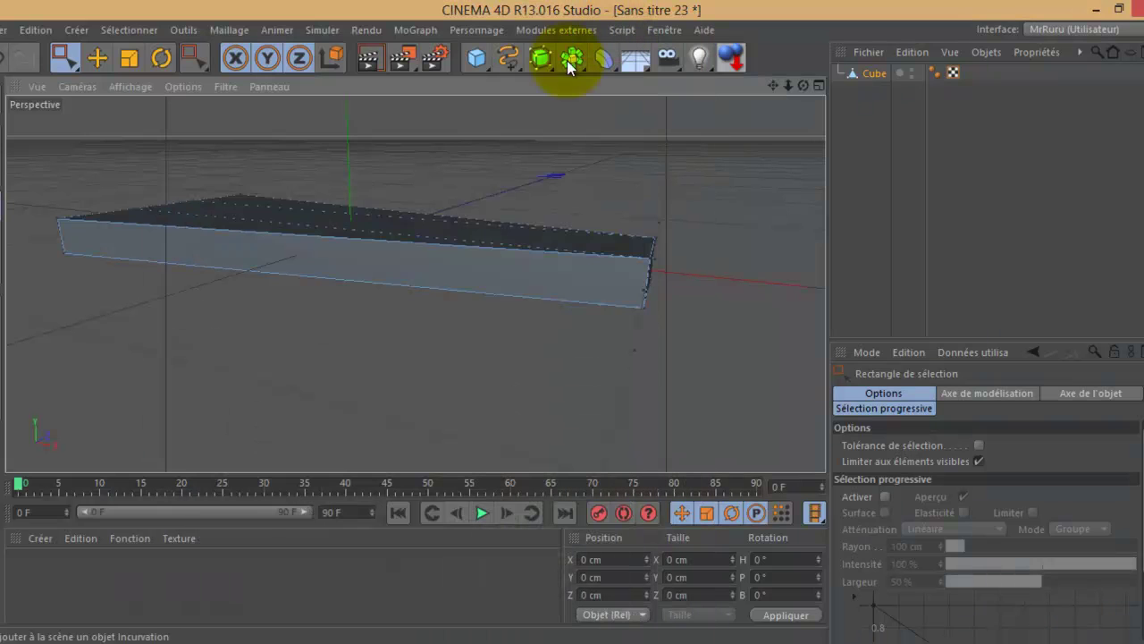
drag(793, 84, 768, 143)
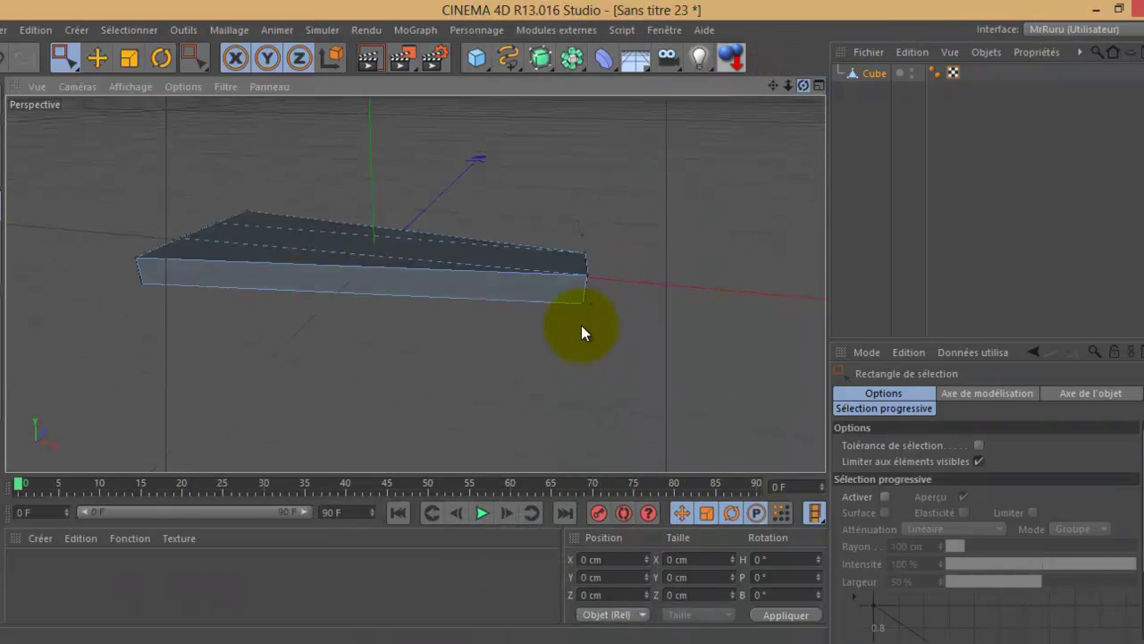
drag(613, 249, 205, 330)
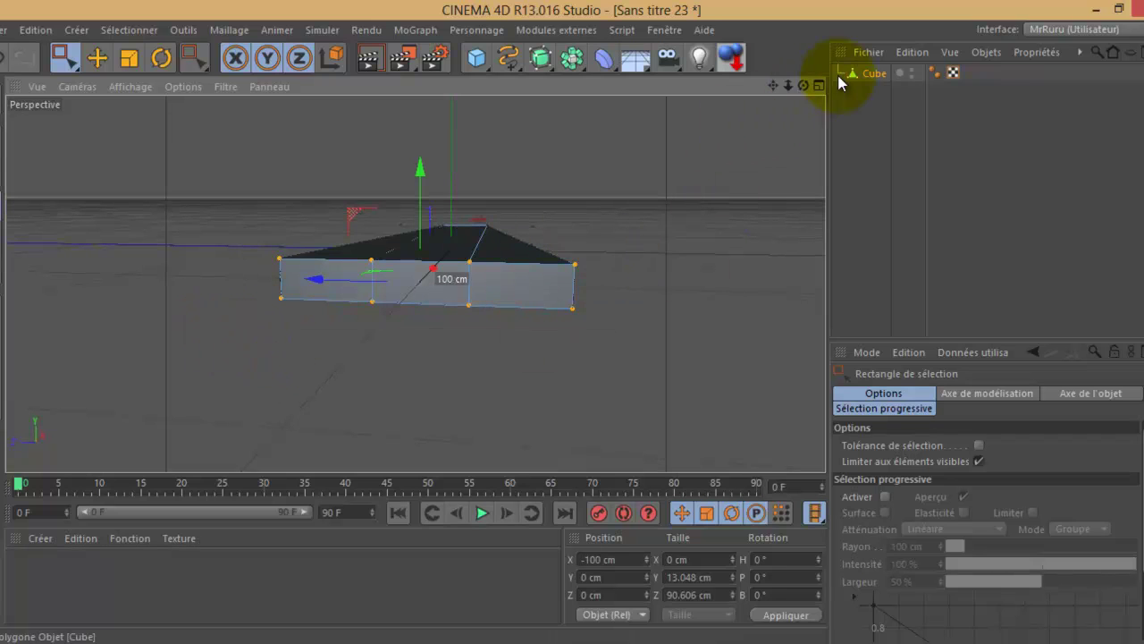
In Model mode, trial-scale the whole wedge down to 5.227 cm high
mouse_move(803, 85)
mouse_down()
mouse_move(572, 324)
mouse_move(715, 103)
mouse_up()
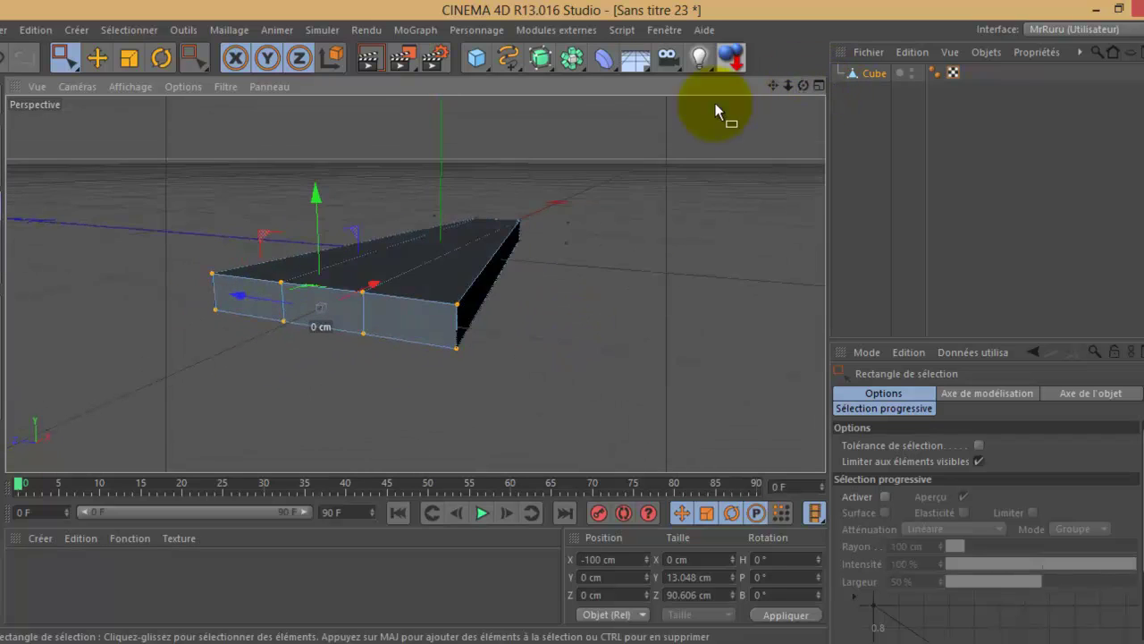
click(126, 59)
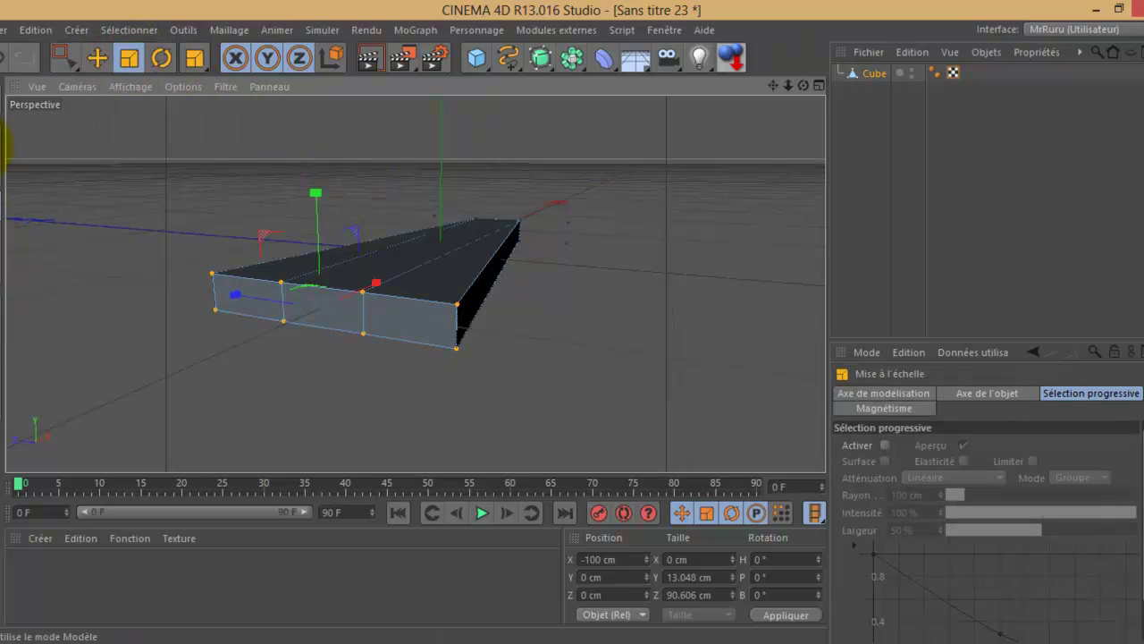
click(4, 143)
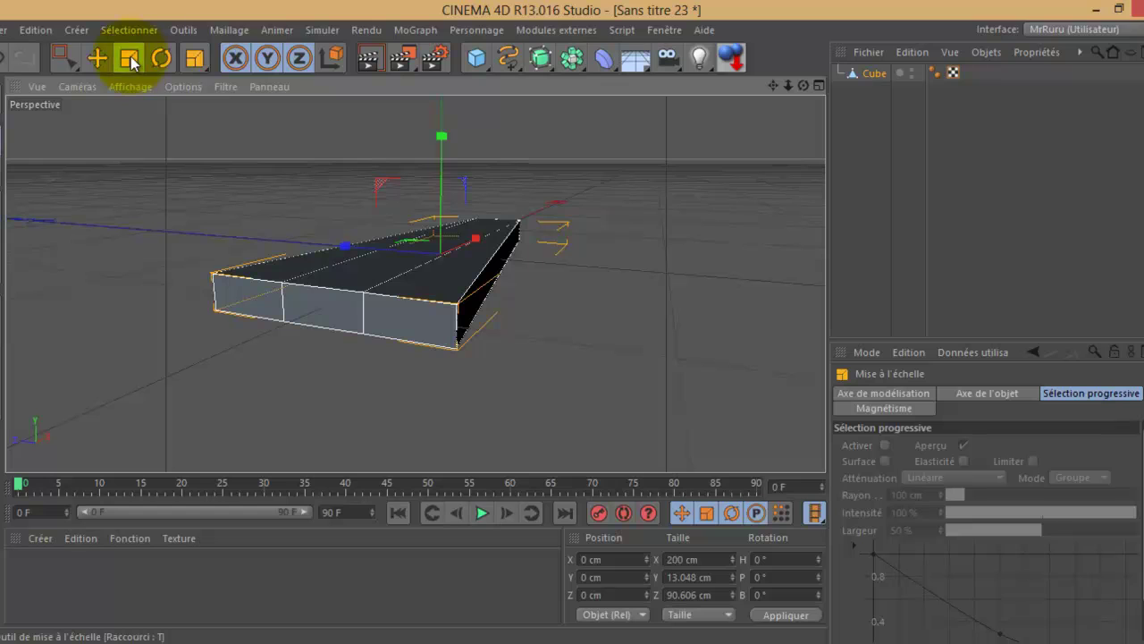
drag(802, 85, 572, 324)
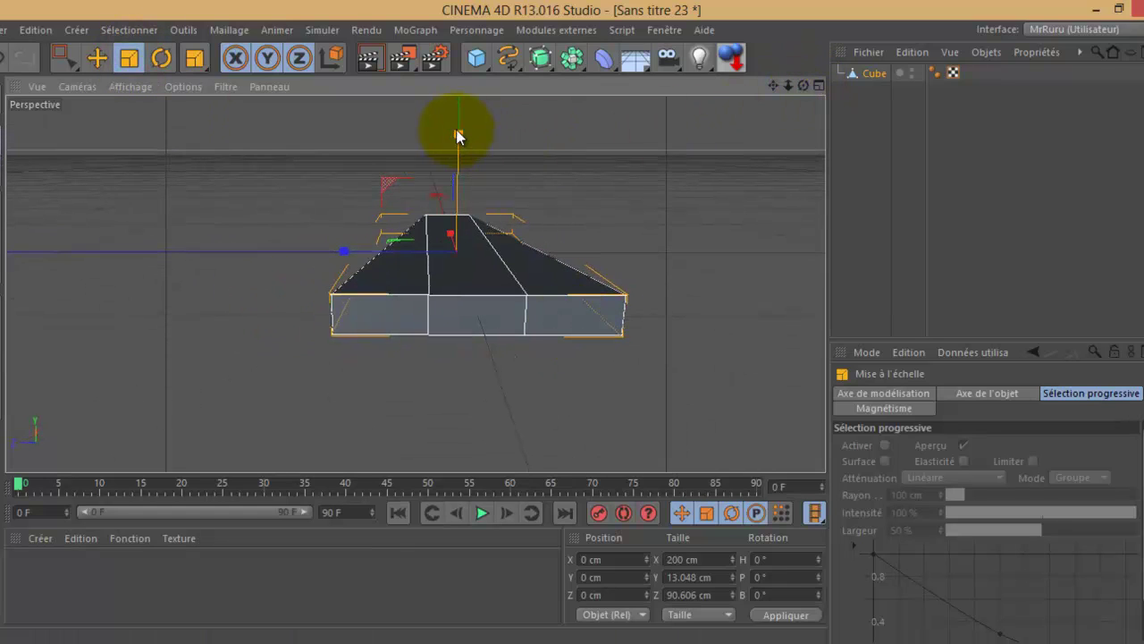
drag(456, 136, 449, 203)
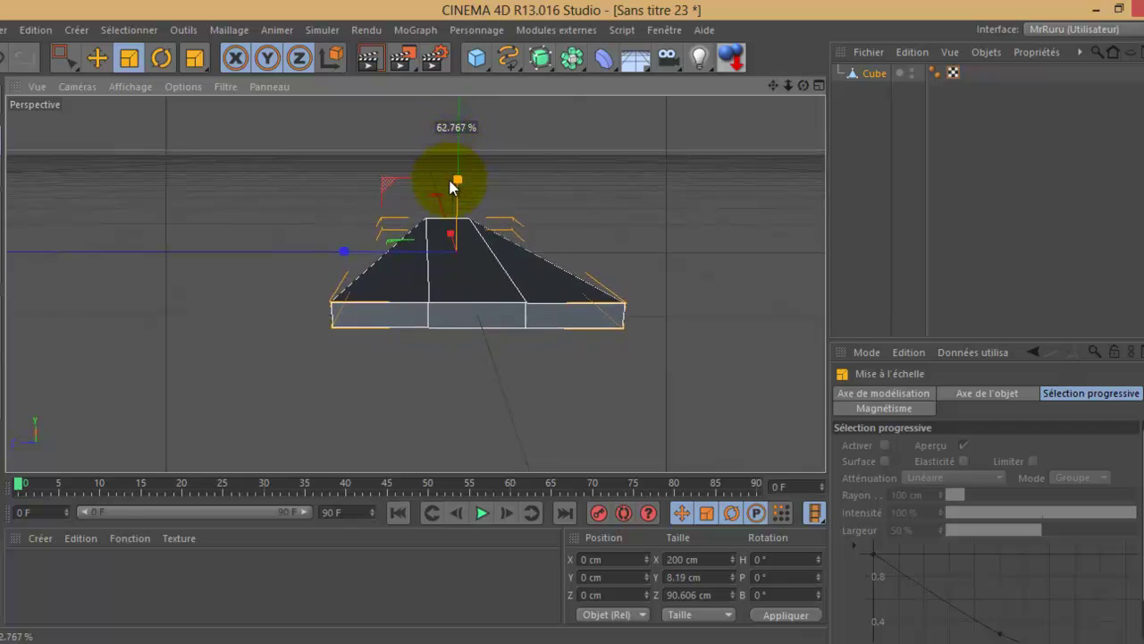
drag(449, 203, 447, 211)
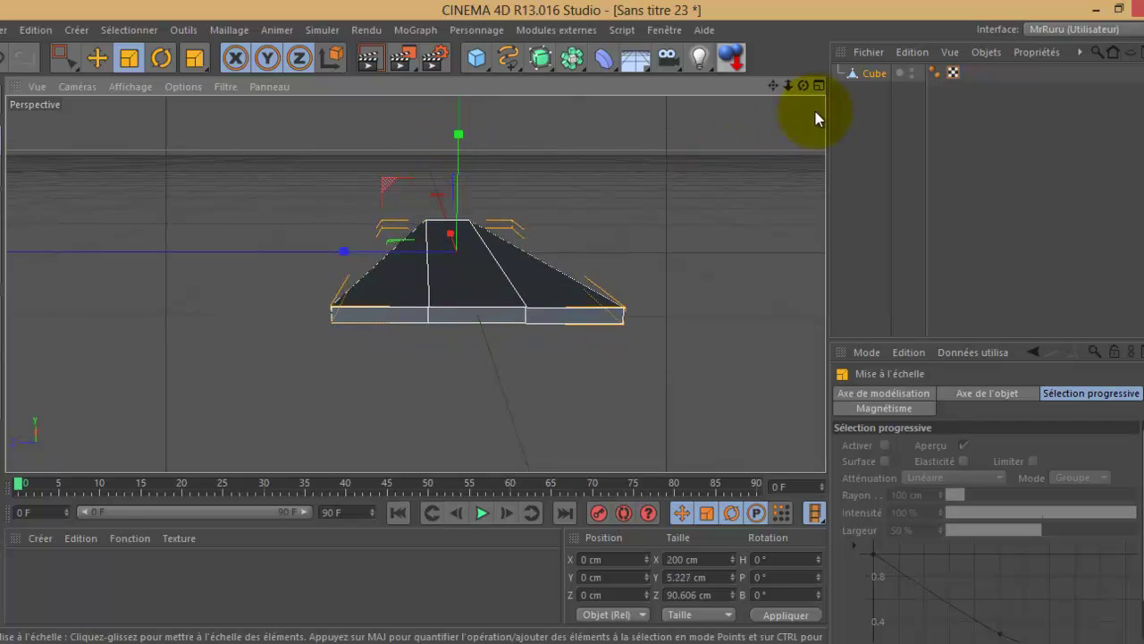
drag(805, 86, 572, 323)
Undo the flattening to restore the 13.048 cm height and return to Points mode
click(188, 199)
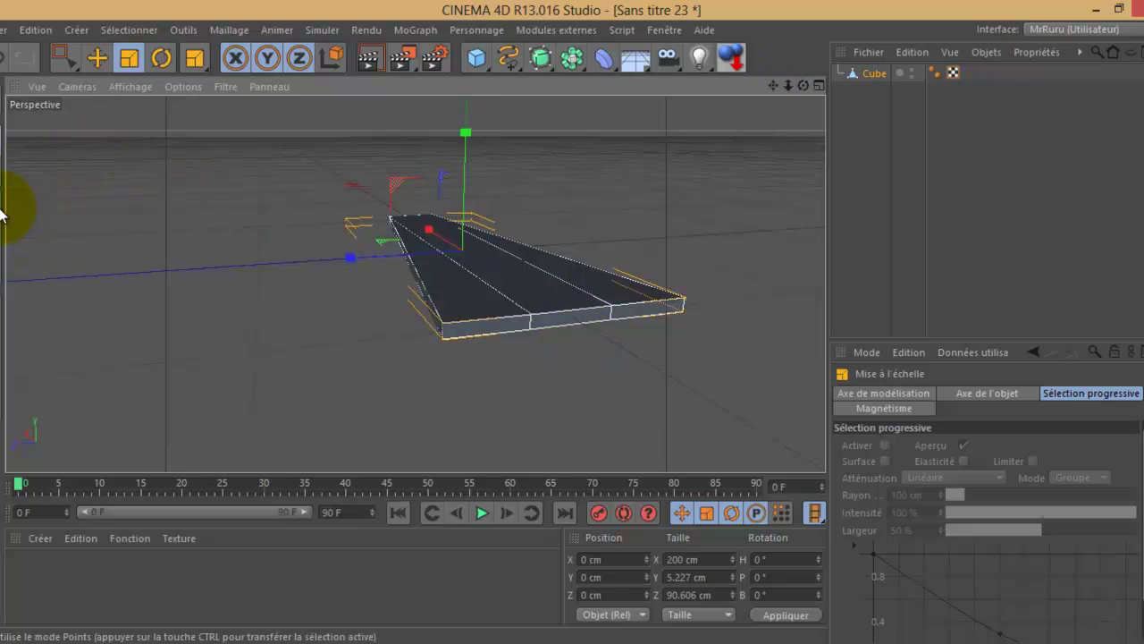
click(5, 59)
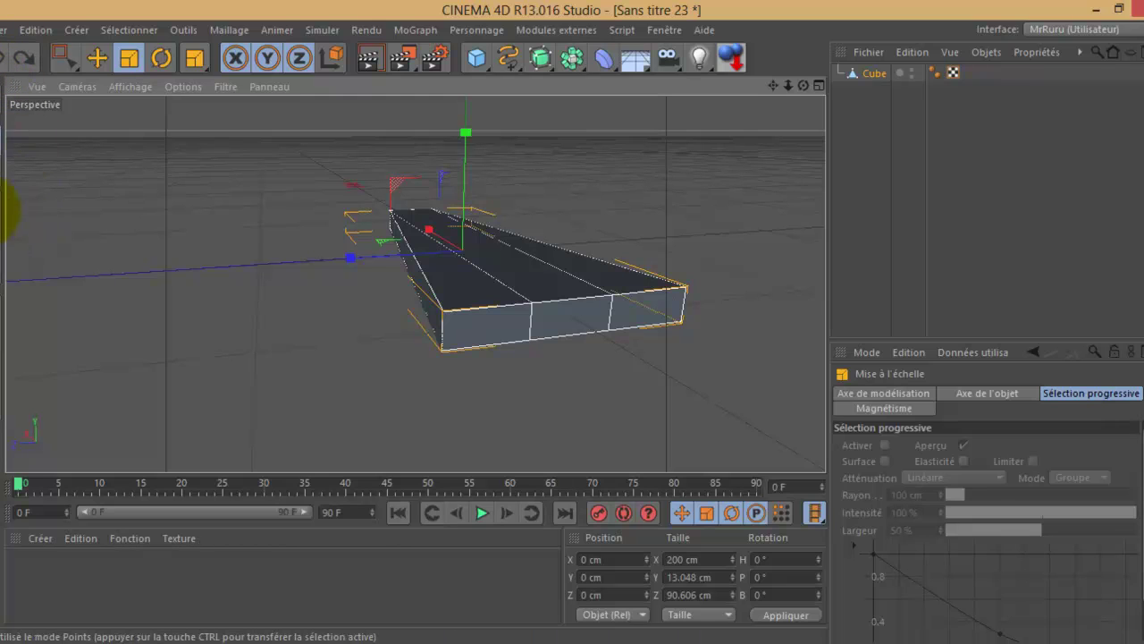
click(11, 208)
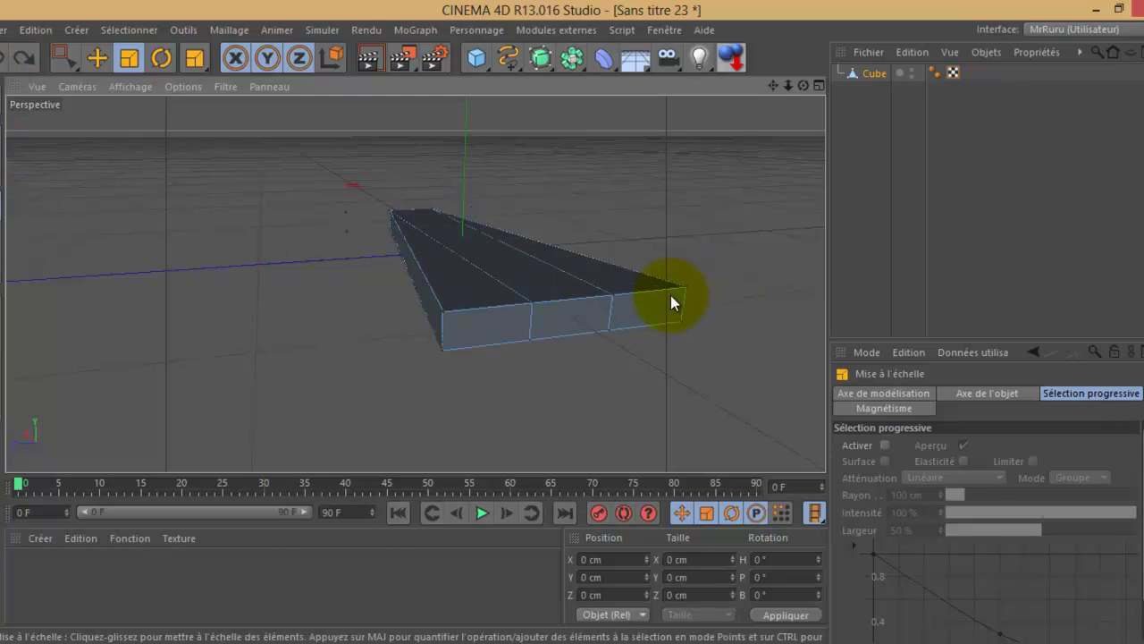
click(63, 57)
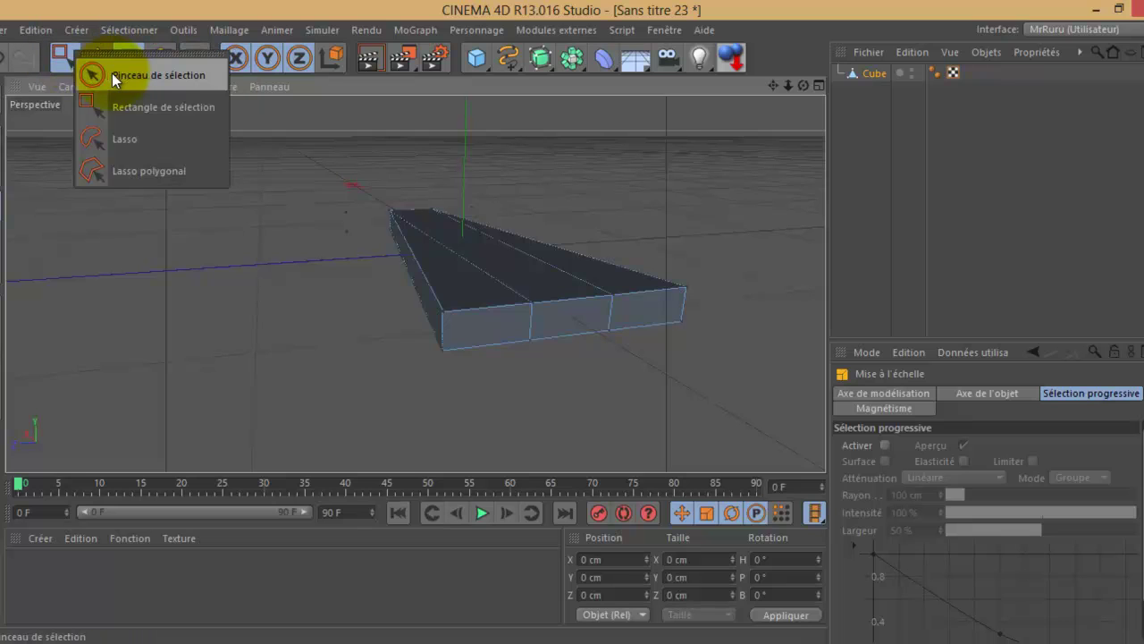
Box-select the wedge's front-end points and scale them down to about 4.9 cm thick
click(140, 107)
drag(709, 276, 412, 370)
click(130, 57)
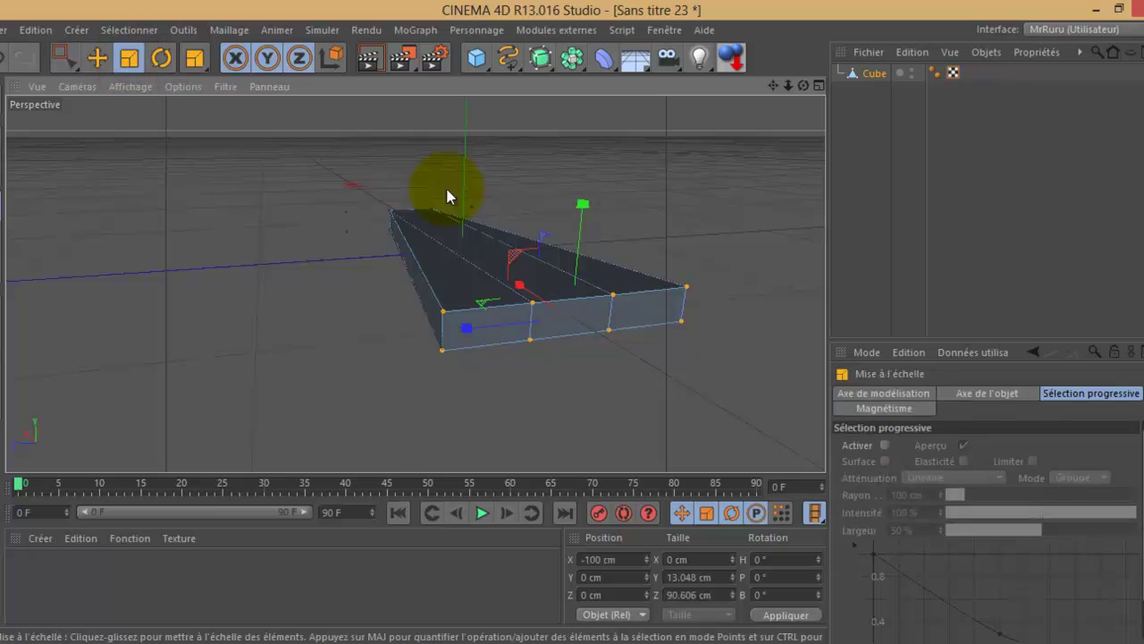
mouse_move(773, 86)
mouse_down()
mouse_move(558, 318)
mouse_move(573, 322)
mouse_up()
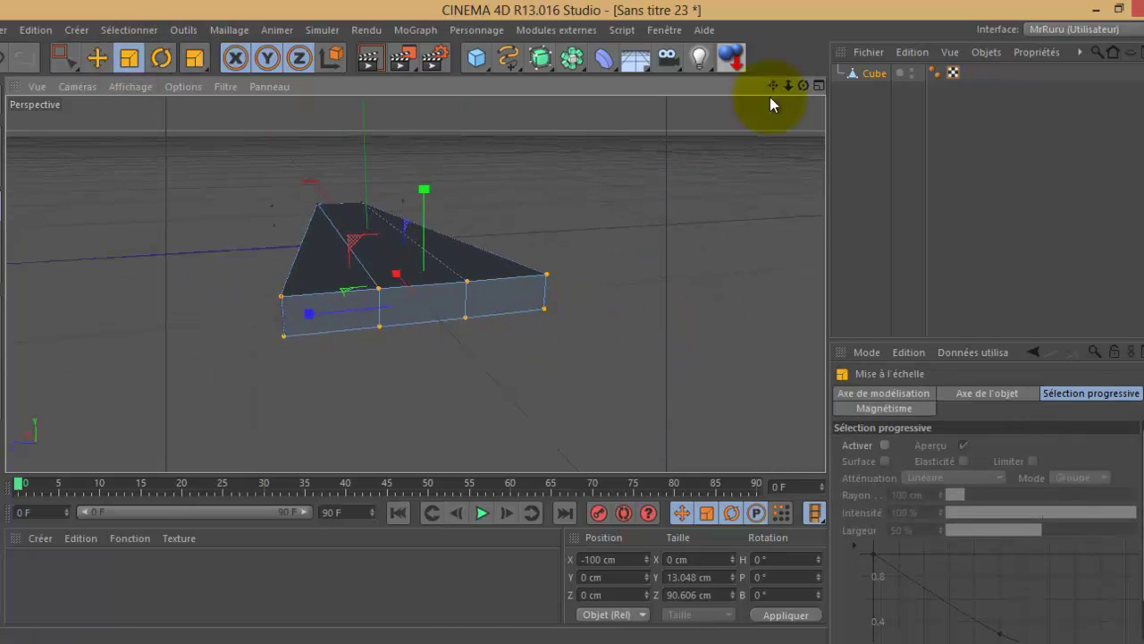
drag(426, 188, 416, 261)
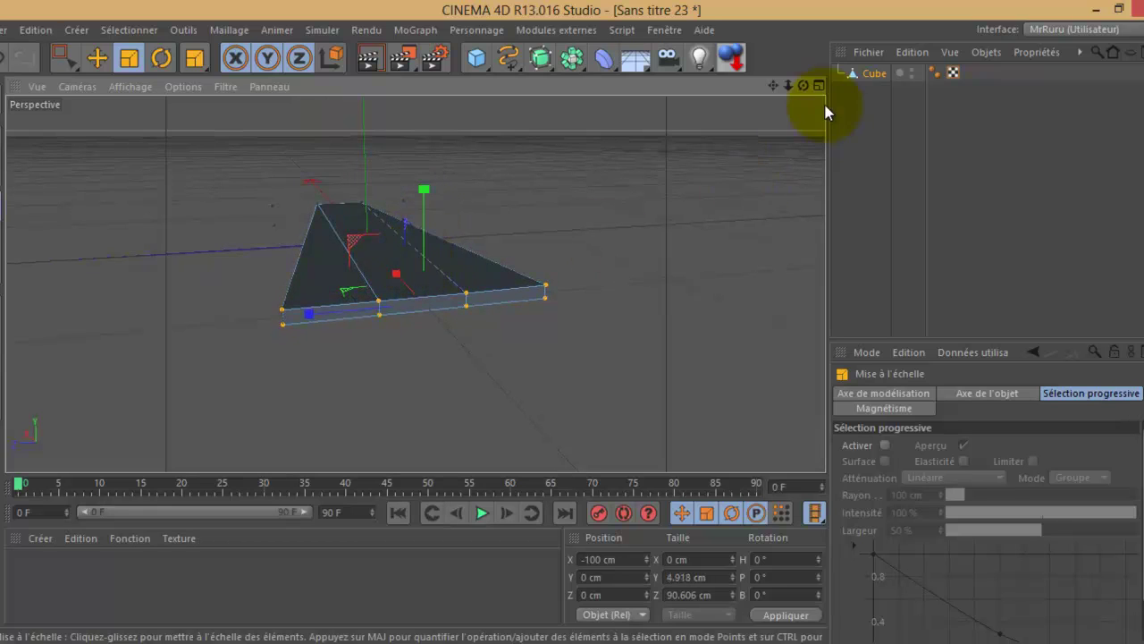
mouse_move(804, 86)
mouse_down()
mouse_move(573, 329)
mouse_move(244, 253)
mouse_up()
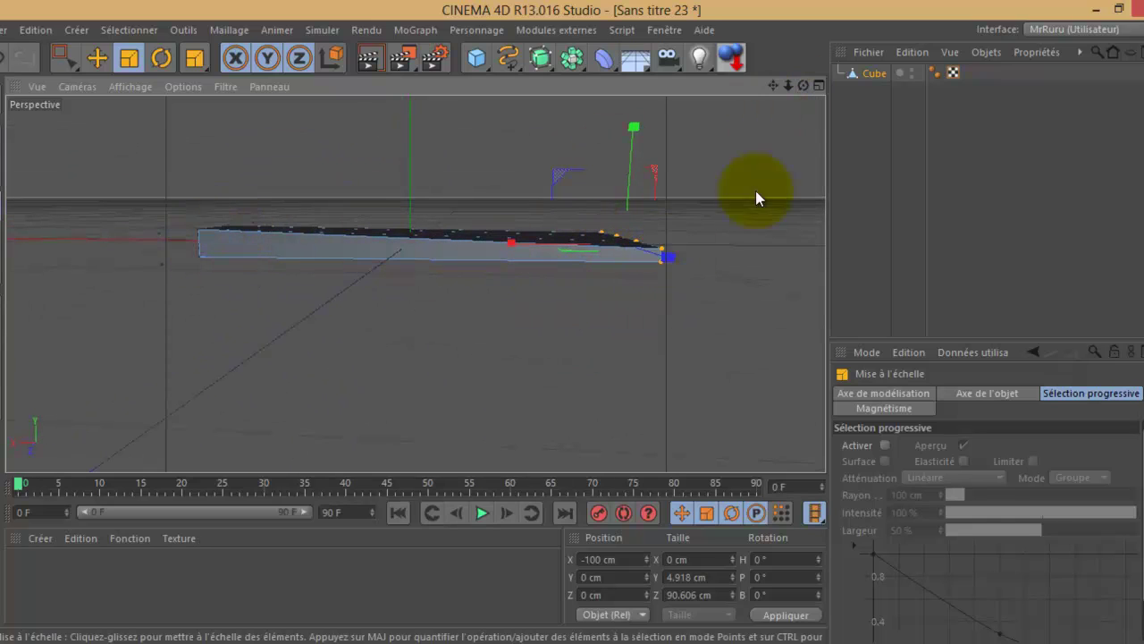
mouse_move(804, 83)
mouse_down()
mouse_move(572, 322)
mouse_move(794, 87)
mouse_up()
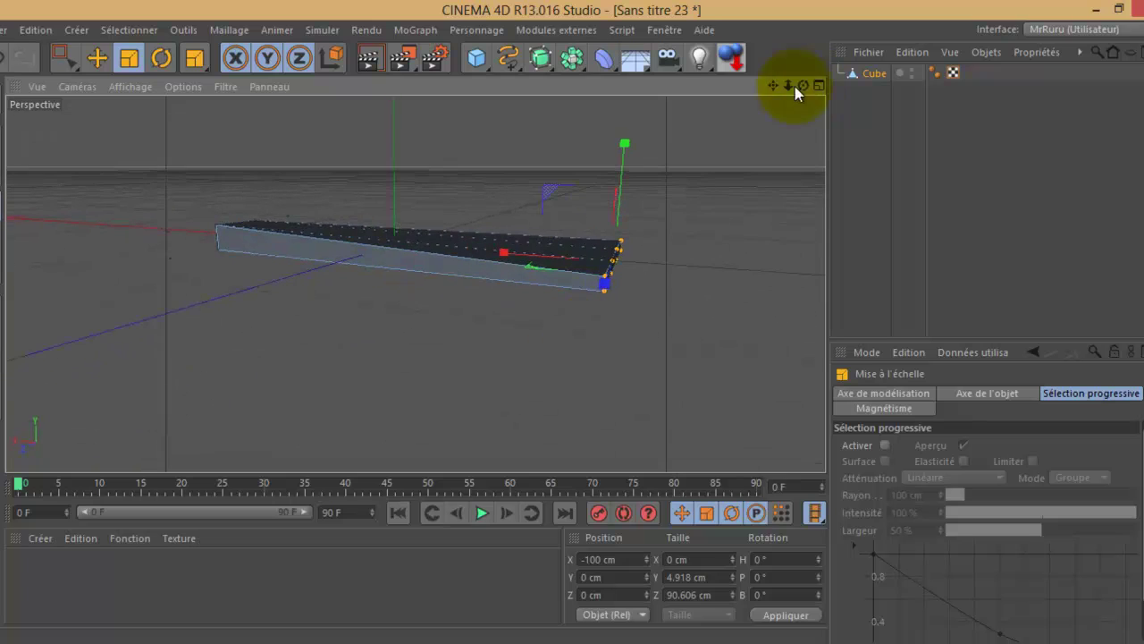
click(71, 64)
Box-select the near-end points and scale them up to about 15.1 cm high, 34.9 cm wide
click(119, 71)
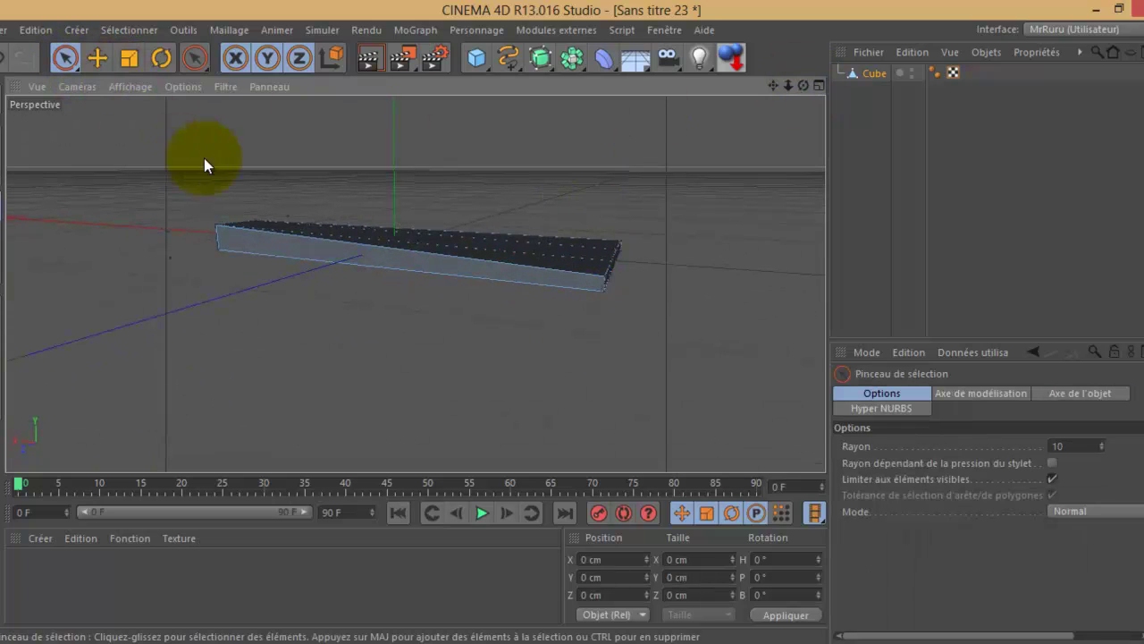
drag(796, 93, 572, 324)
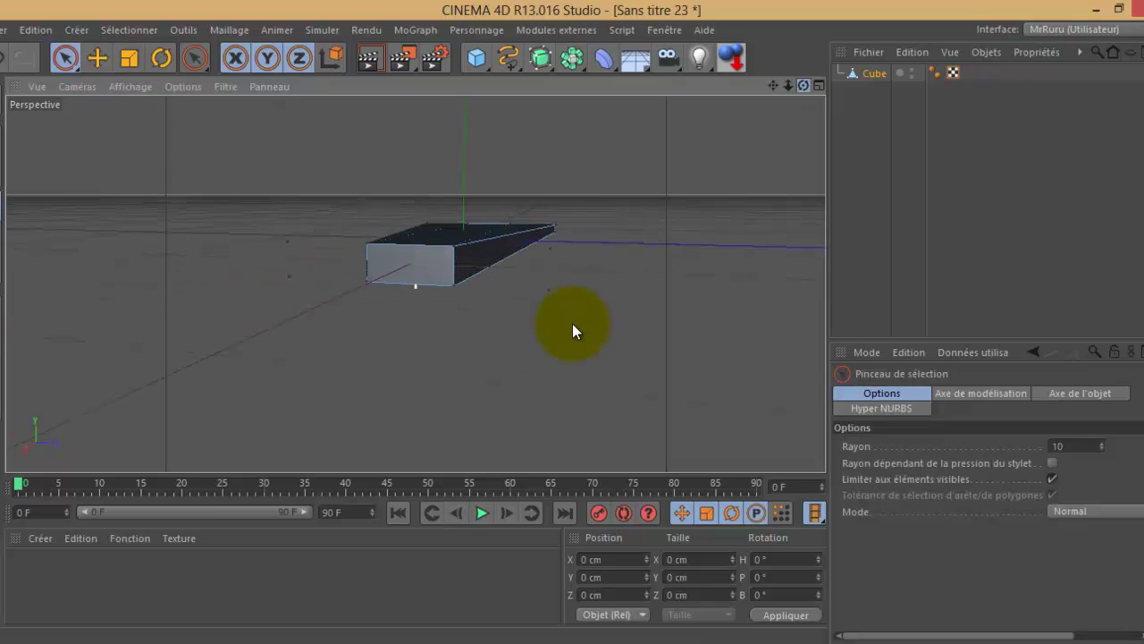
click(72, 65)
click(136, 106)
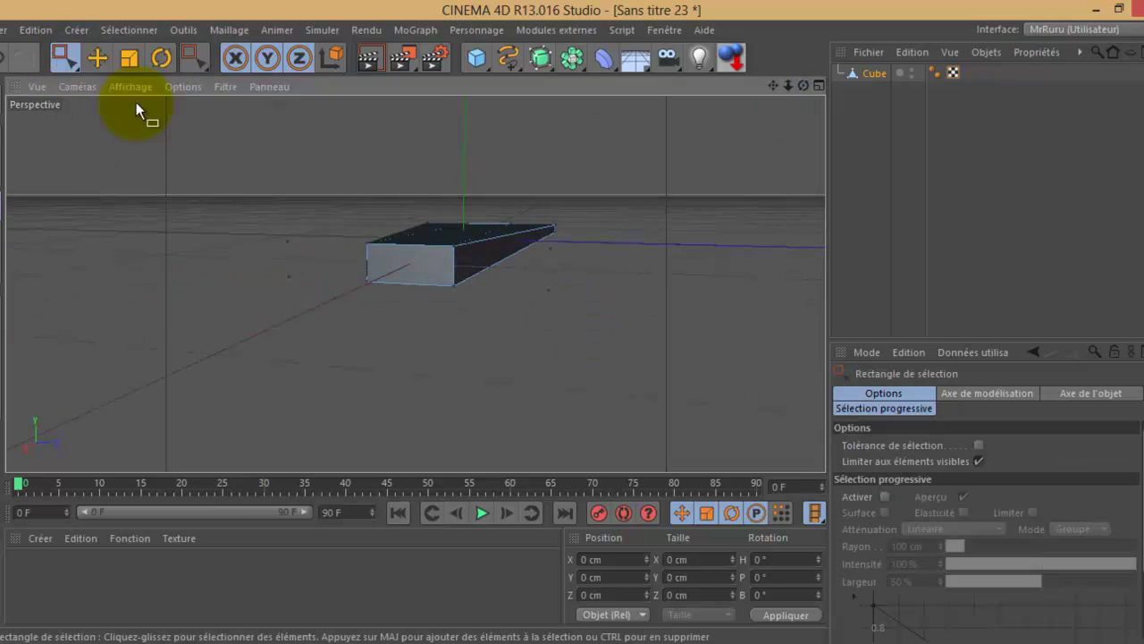
drag(470, 234, 331, 310)
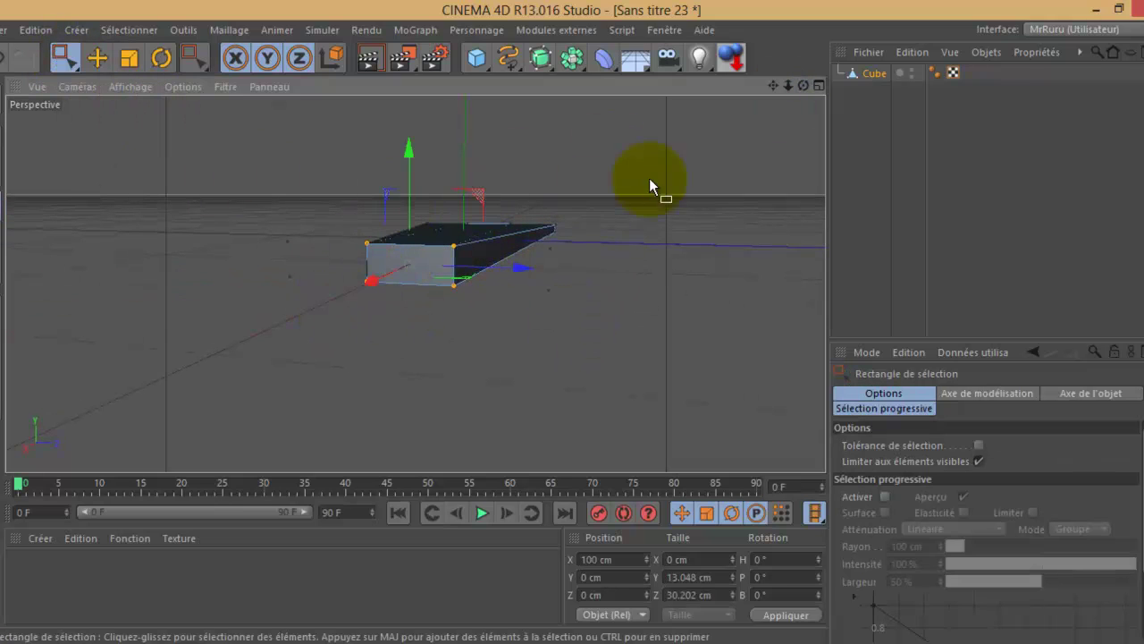
click(129, 57)
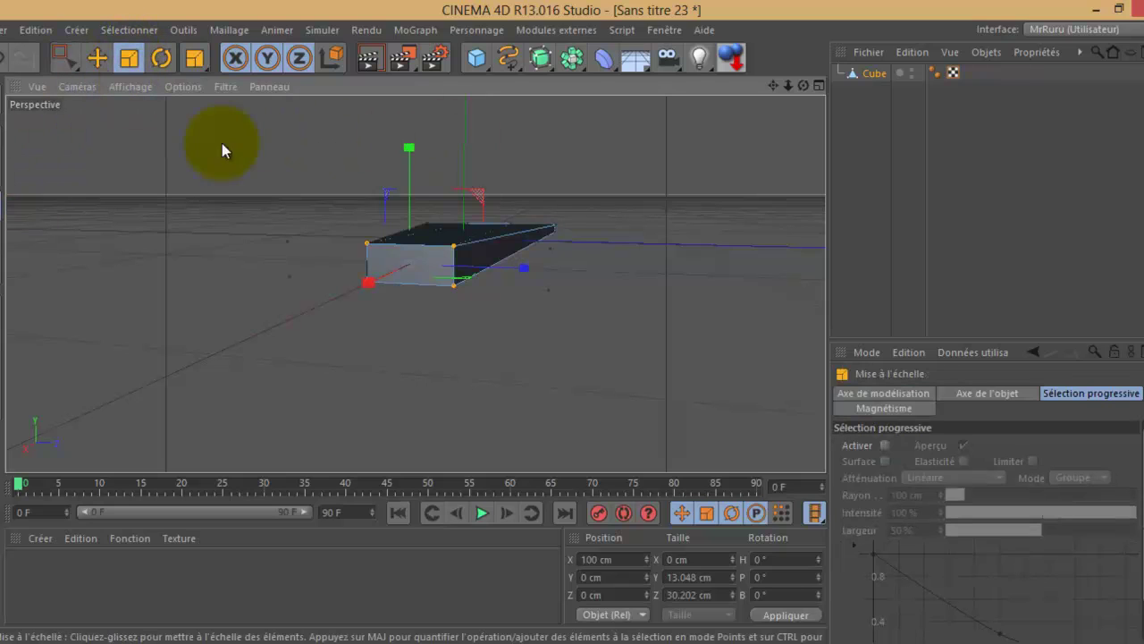
drag(250, 187, 334, 128)
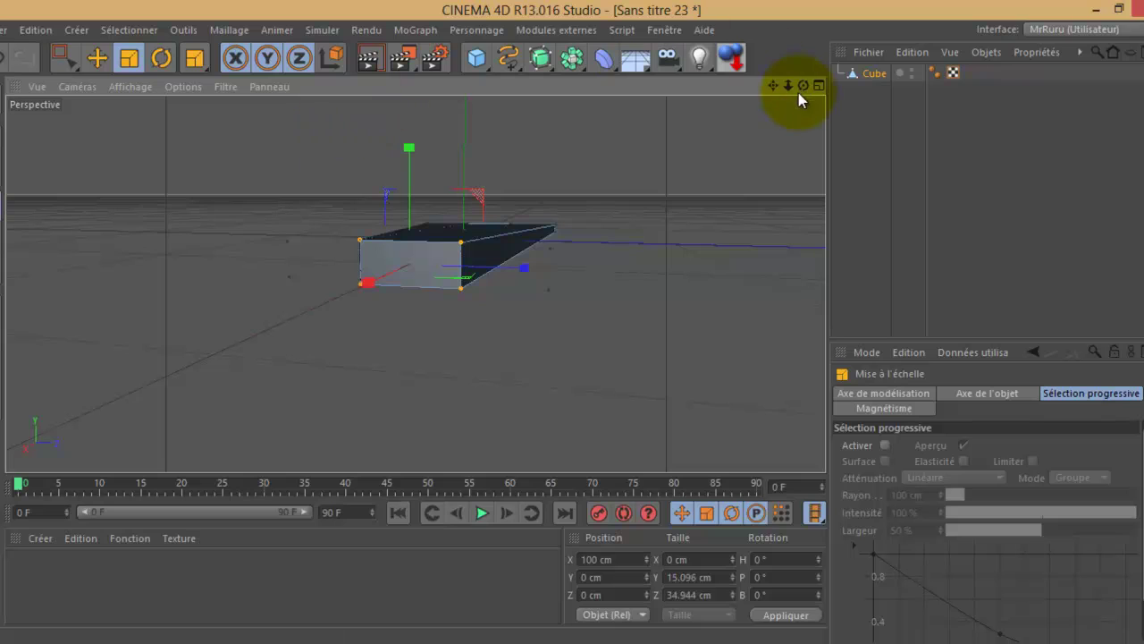
drag(802, 86, 576, 322)
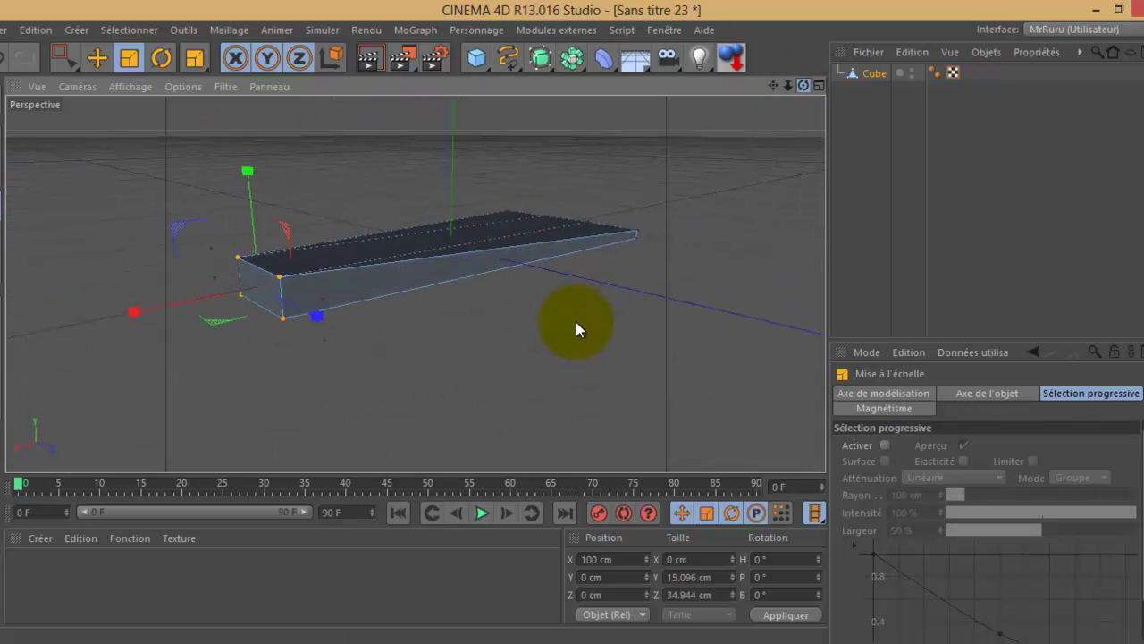
drag(63, 56, 112, 74)
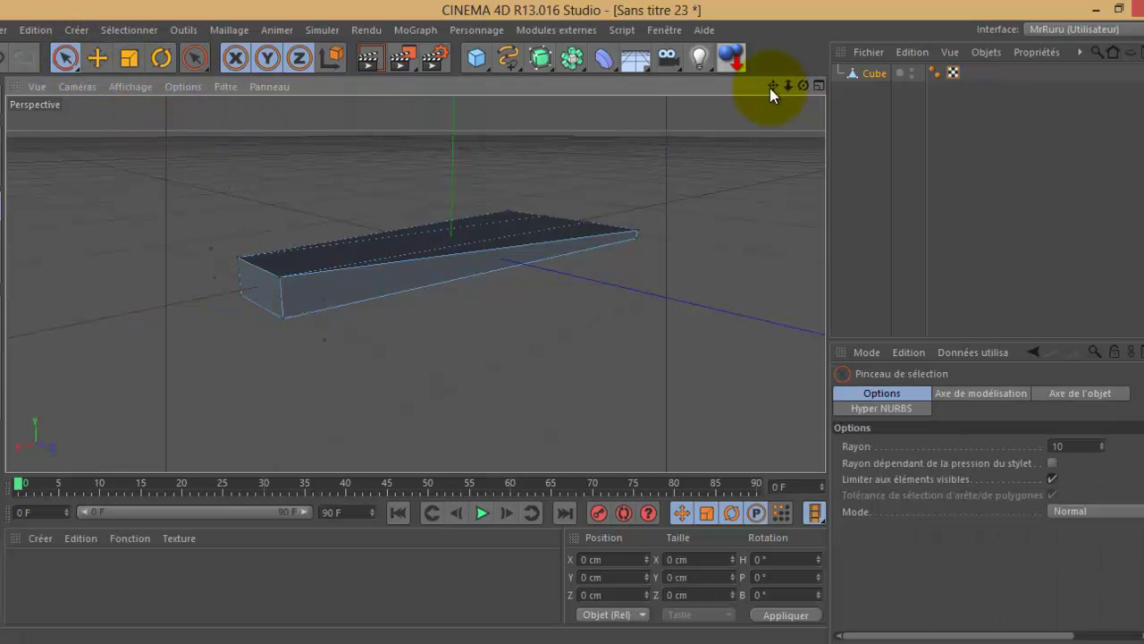
drag(773, 85, 569, 322)
drag(803, 85, 569, 323)
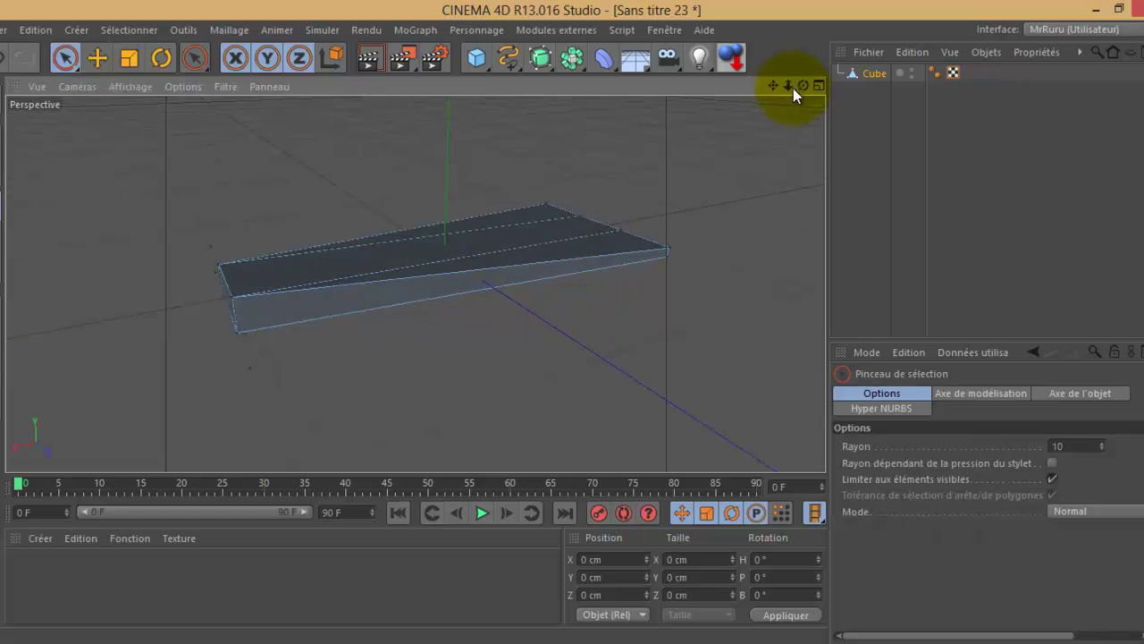
drag(788, 86, 573, 321)
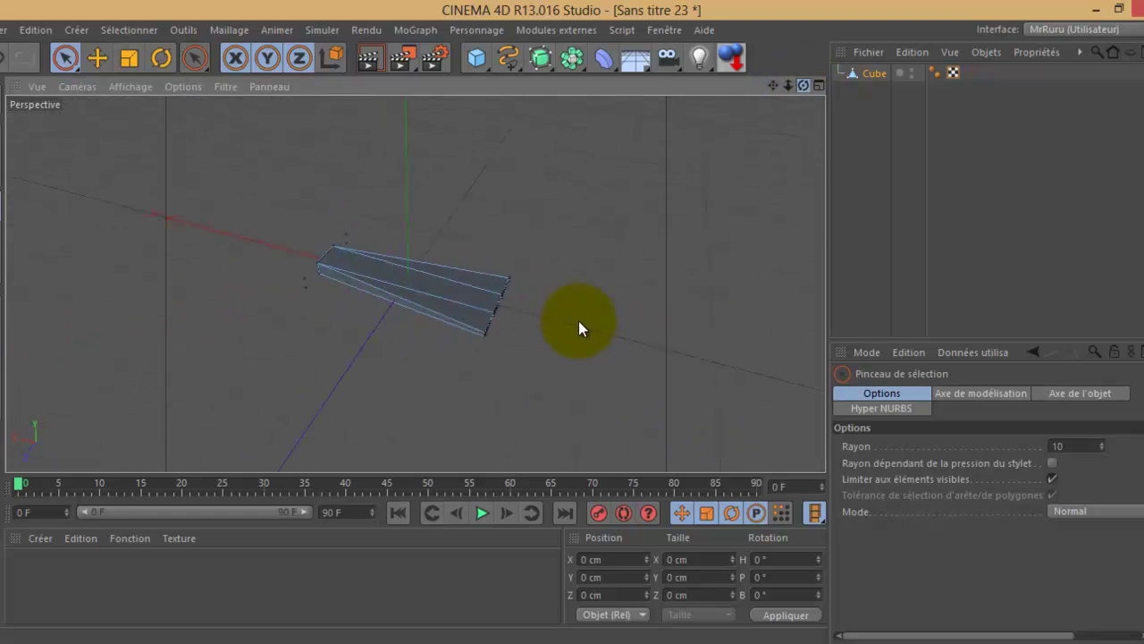
click(367, 58)
drag(804, 85, 573, 323)
click(368, 59)
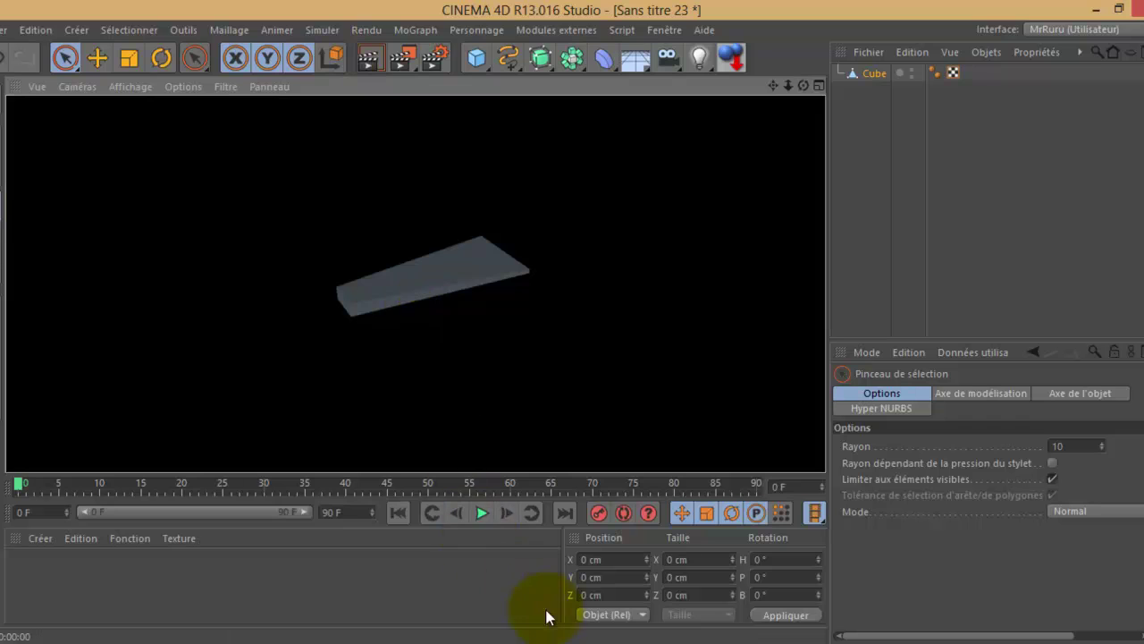
click(789, 76)
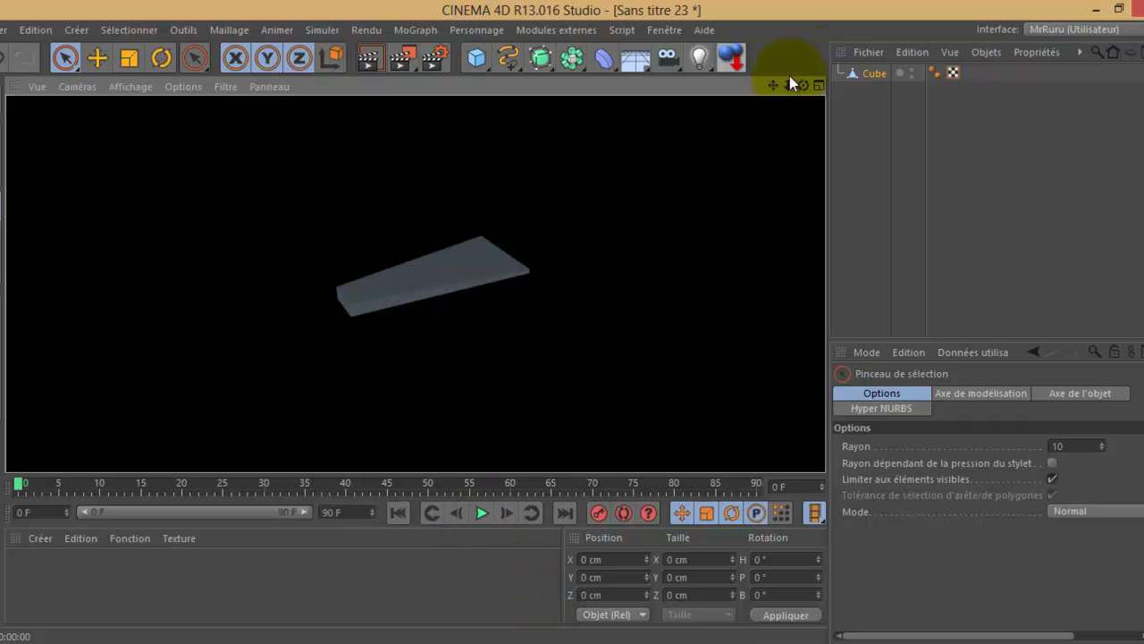
click(845, 102)
click(860, 74)
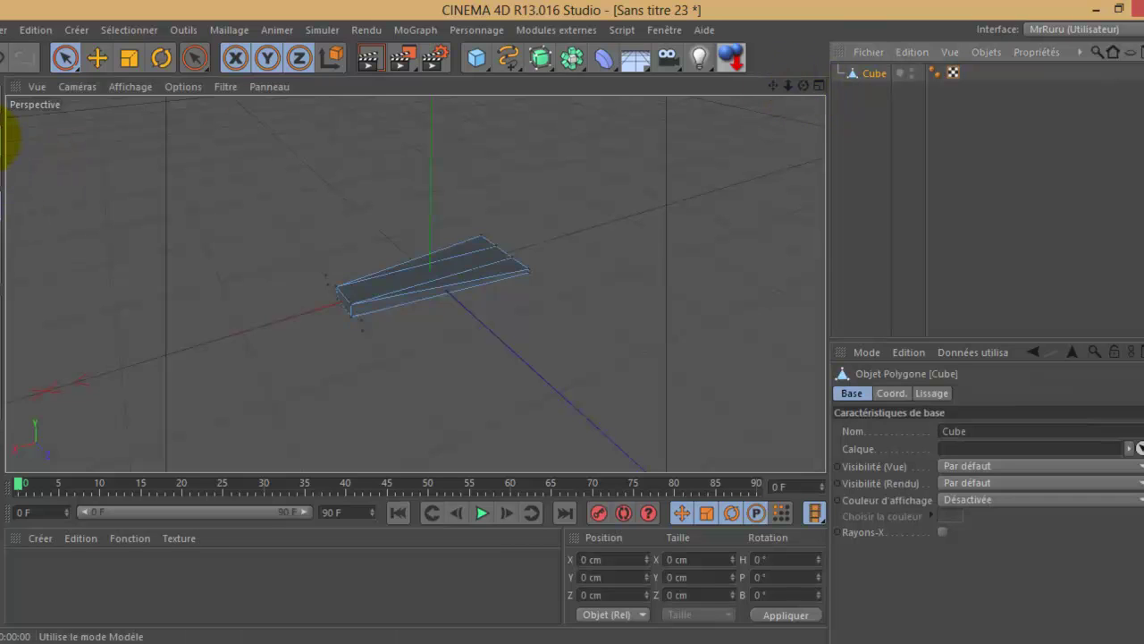
Move the tread's object axis along X to 129.135 cm, just past its end
click(7, 141)
mouse_move(803, 100)
mouse_down()
mouse_move(570, 322)
mouse_move(739, 105)
mouse_up()
click(98, 56)
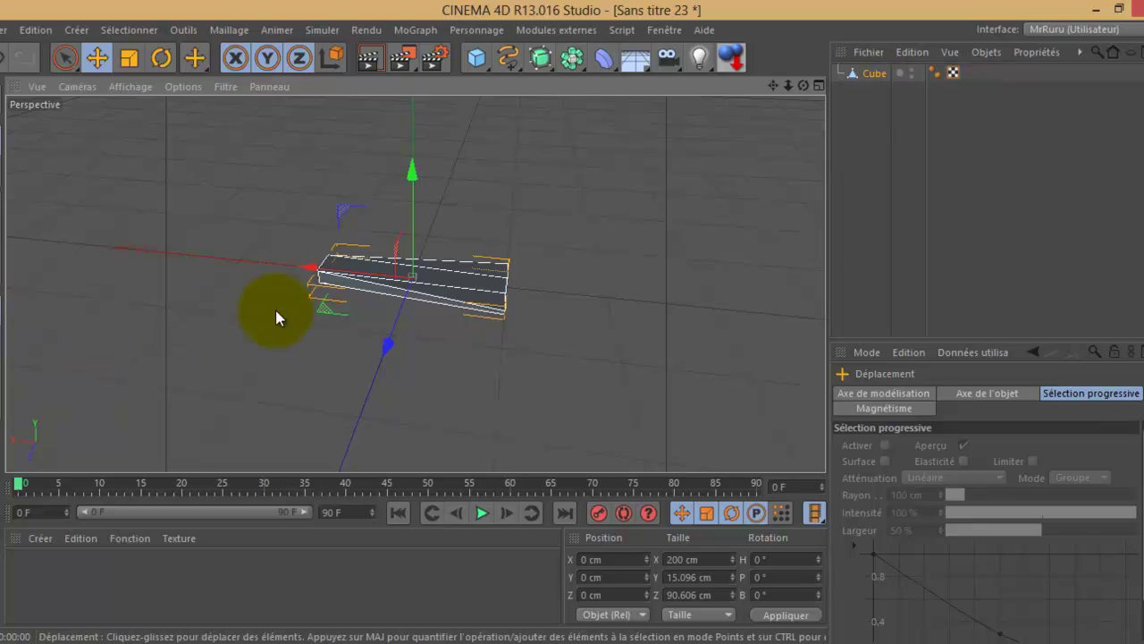
drag(308, 272, 204, 255)
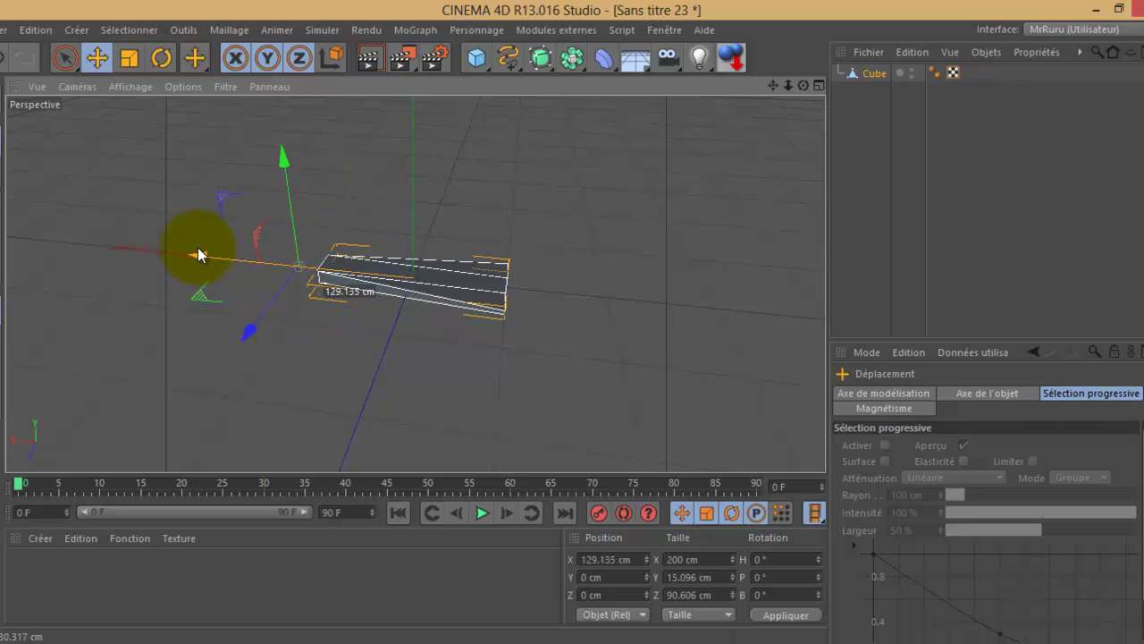
drag(203, 248, 198, 247)
drag(773, 86, 575, 323)
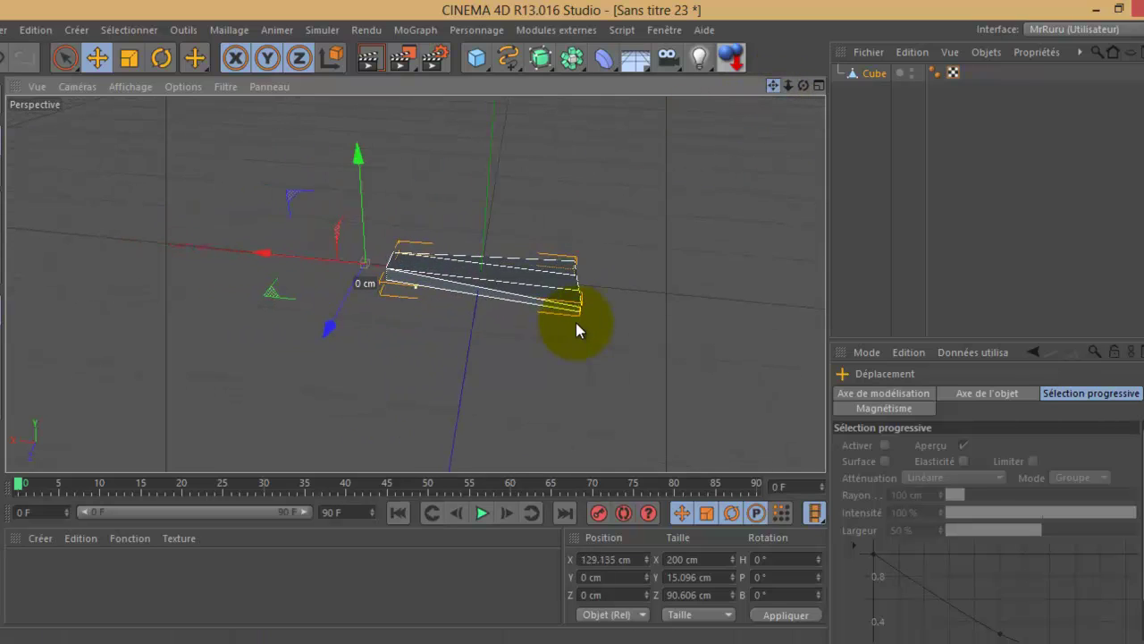
drag(803, 86, 573, 323)
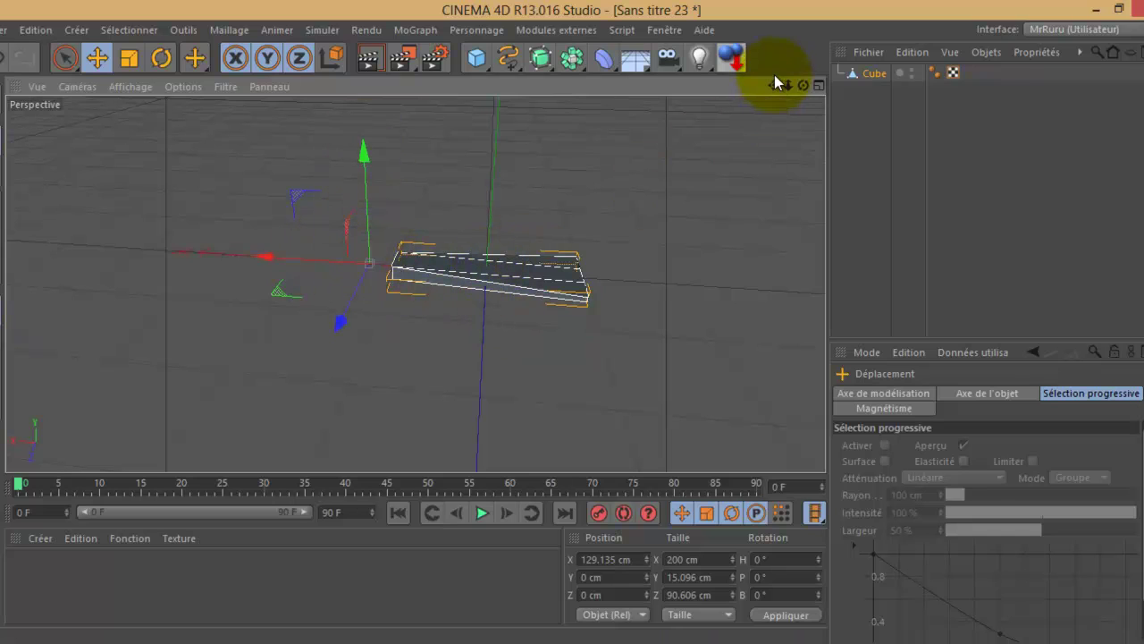
drag(772, 86, 570, 323)
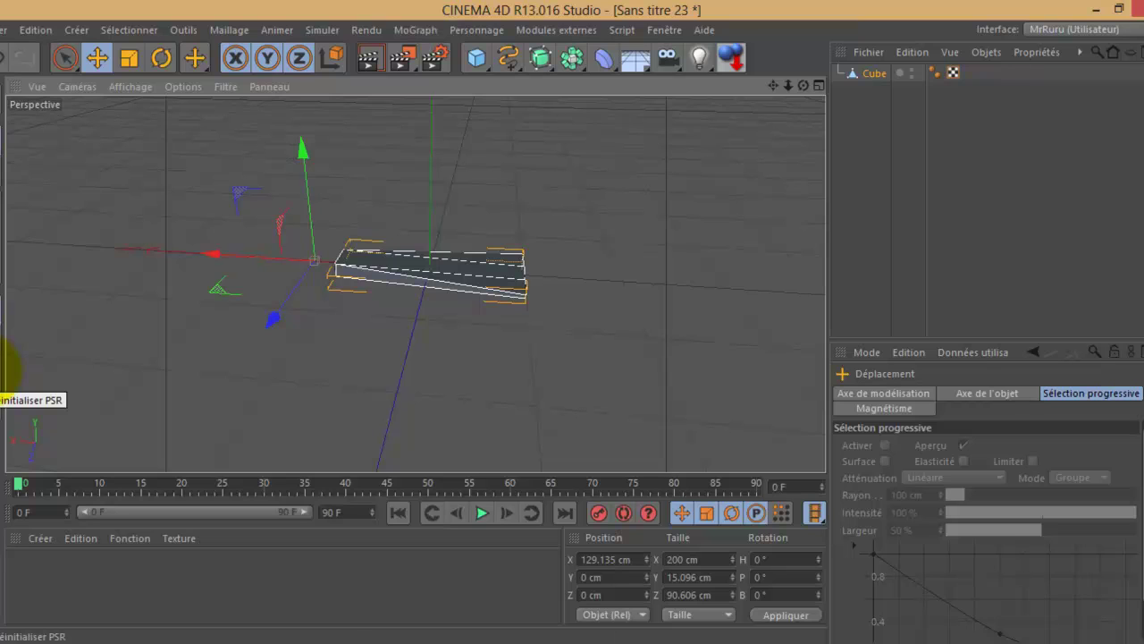
Reset the Cube's PSR so its axis returns to Position X 0 cm at the world origin
click(2, 368)
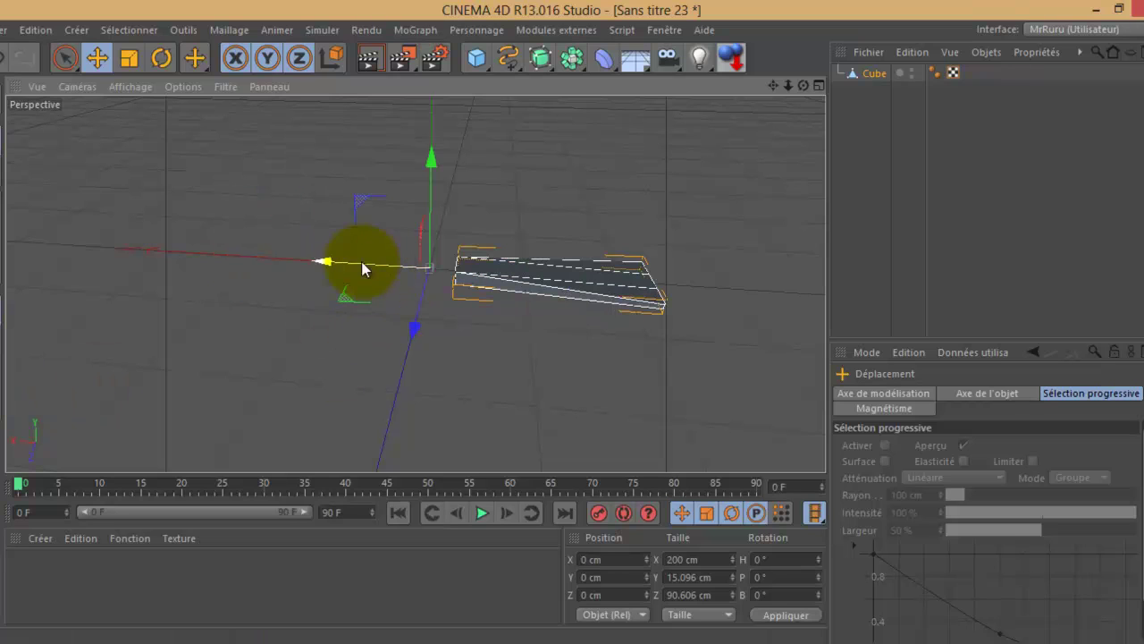
click(664, 31)
mouse_move(686, 56)
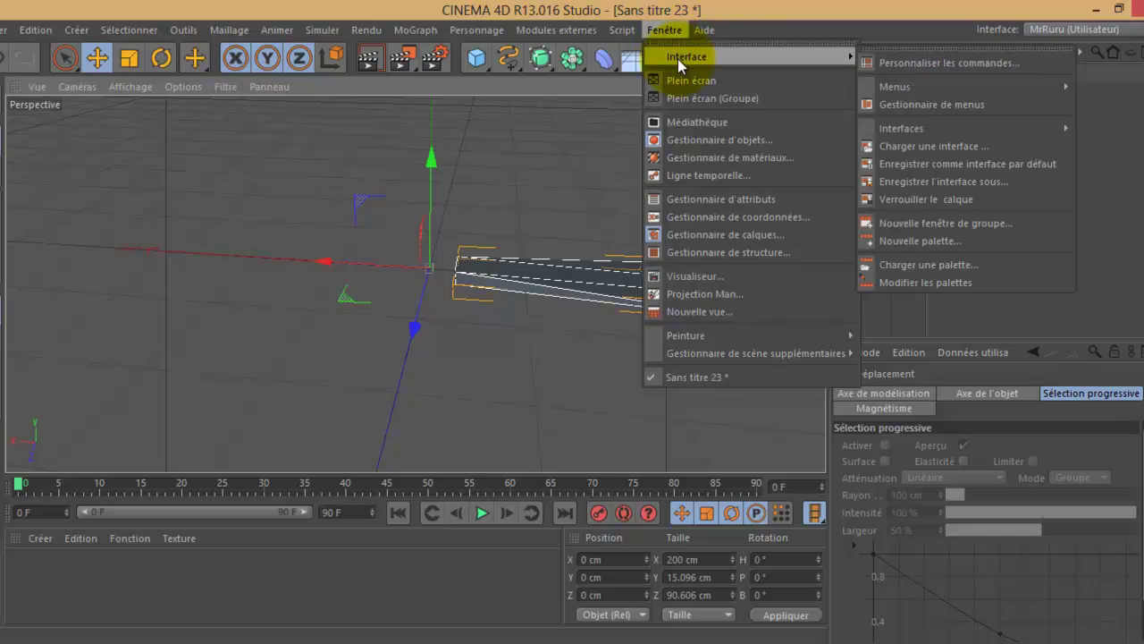
click(616, 27)
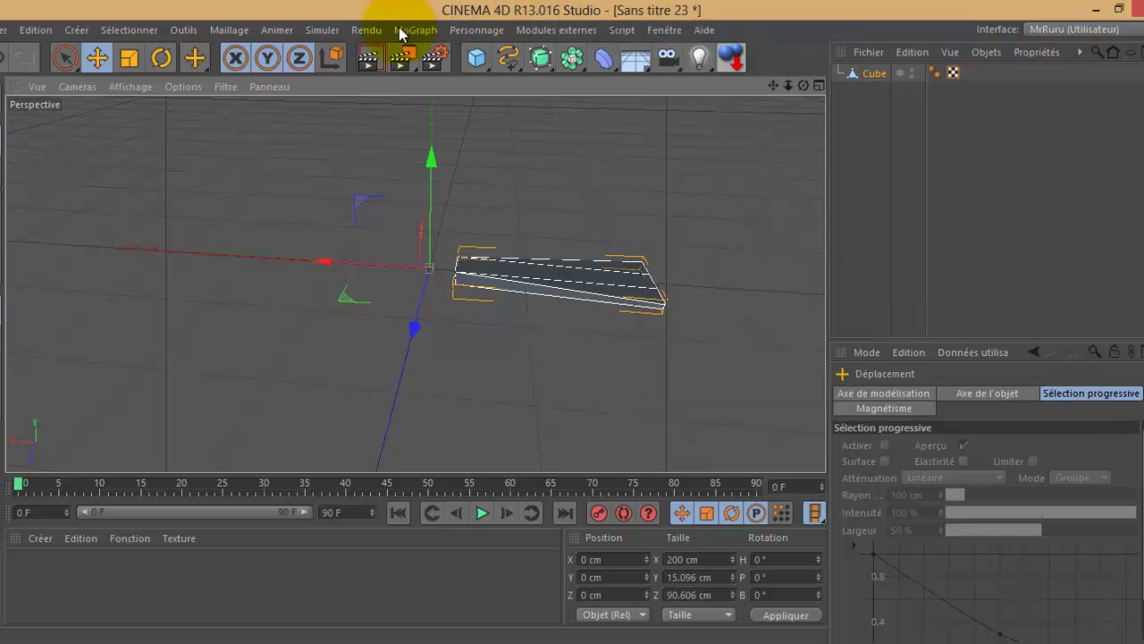
click(473, 31)
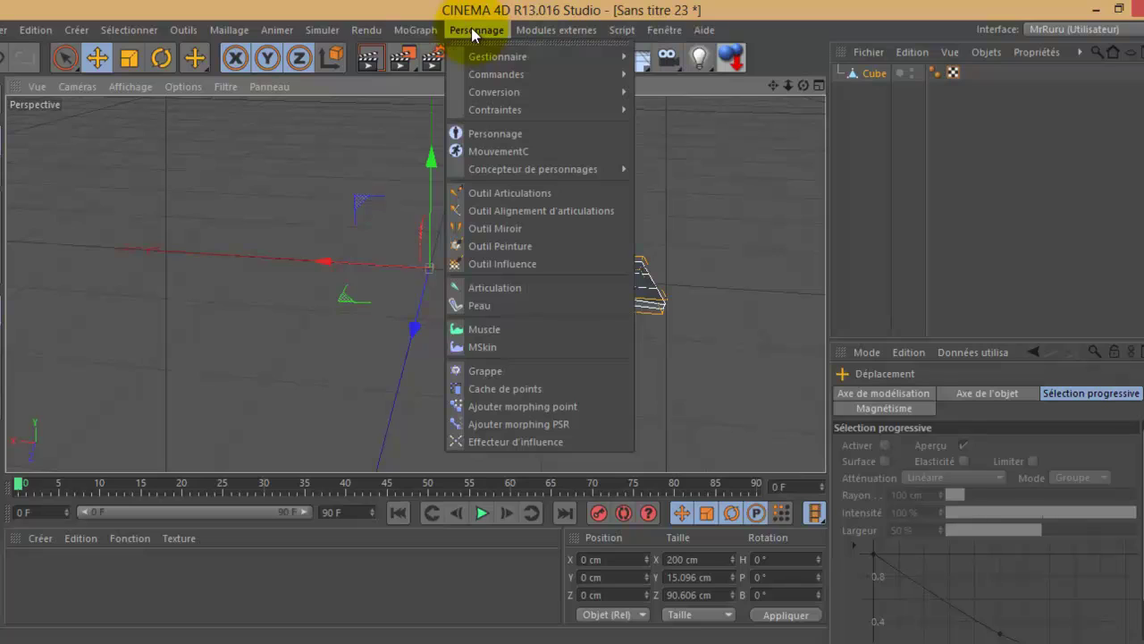
mouse_move(497, 74)
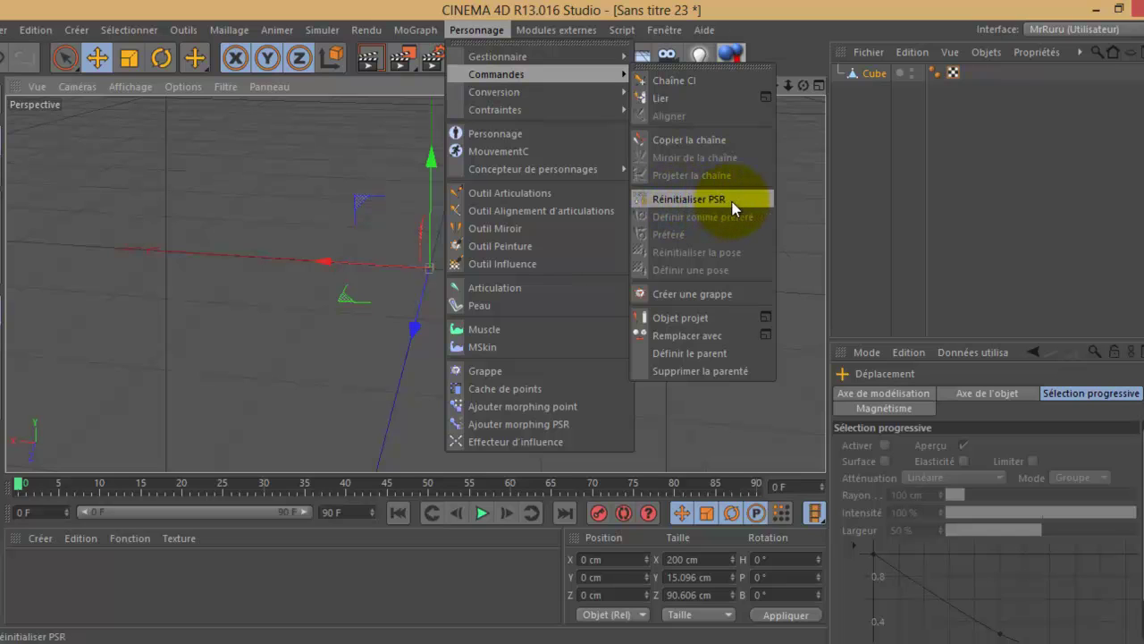
click(452, 13)
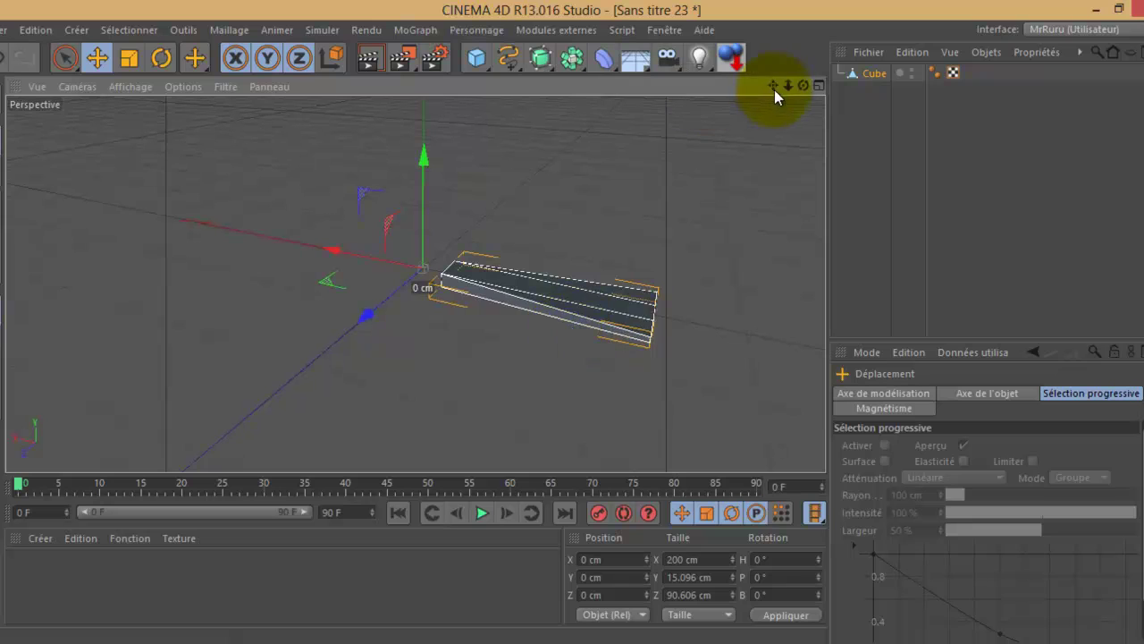
mouse_move(774, 90)
mouse_down()
mouse_move(572, 329)
mouse_move(545, 295)
mouse_up()
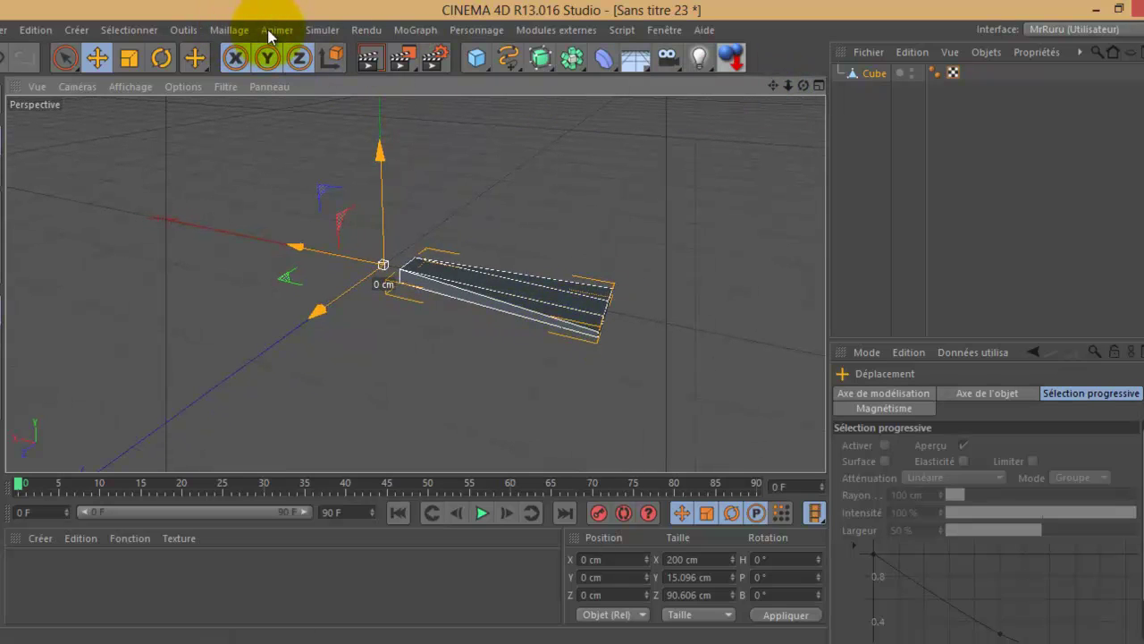
Duplicate the tread into 40 linear copies offset 500 cm in Y
click(185, 31)
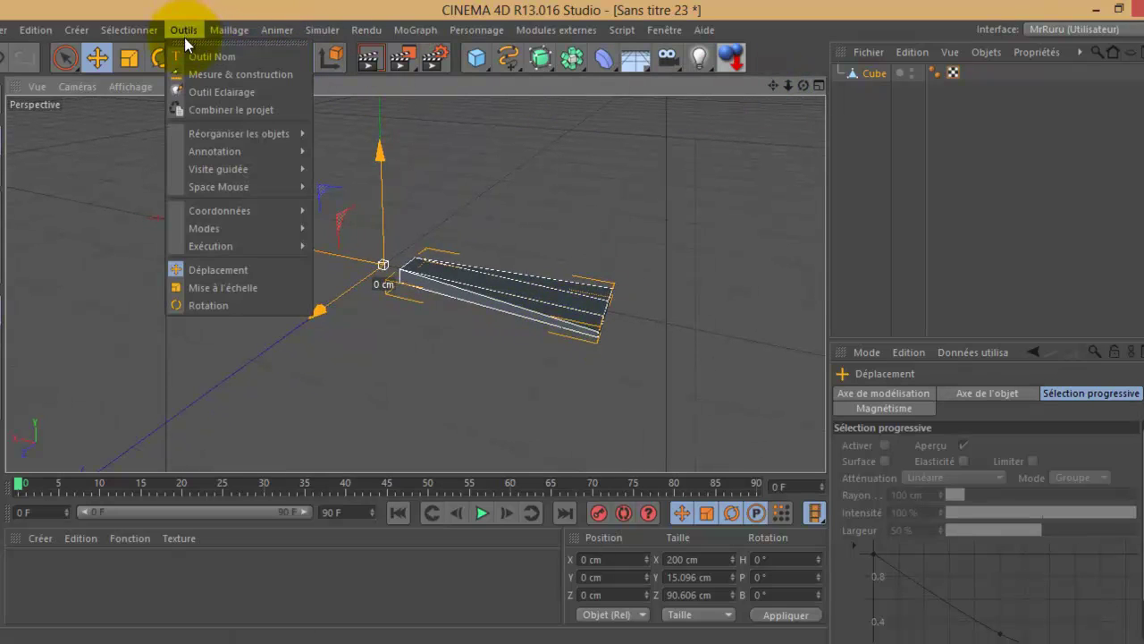
mouse_move(239, 133)
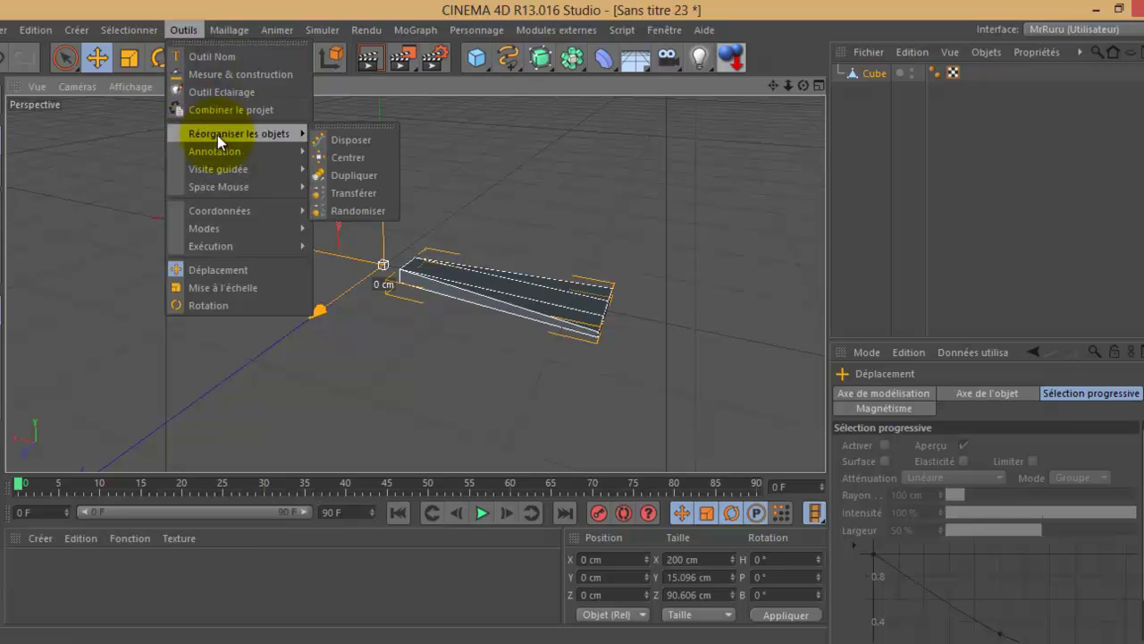
click(354, 179)
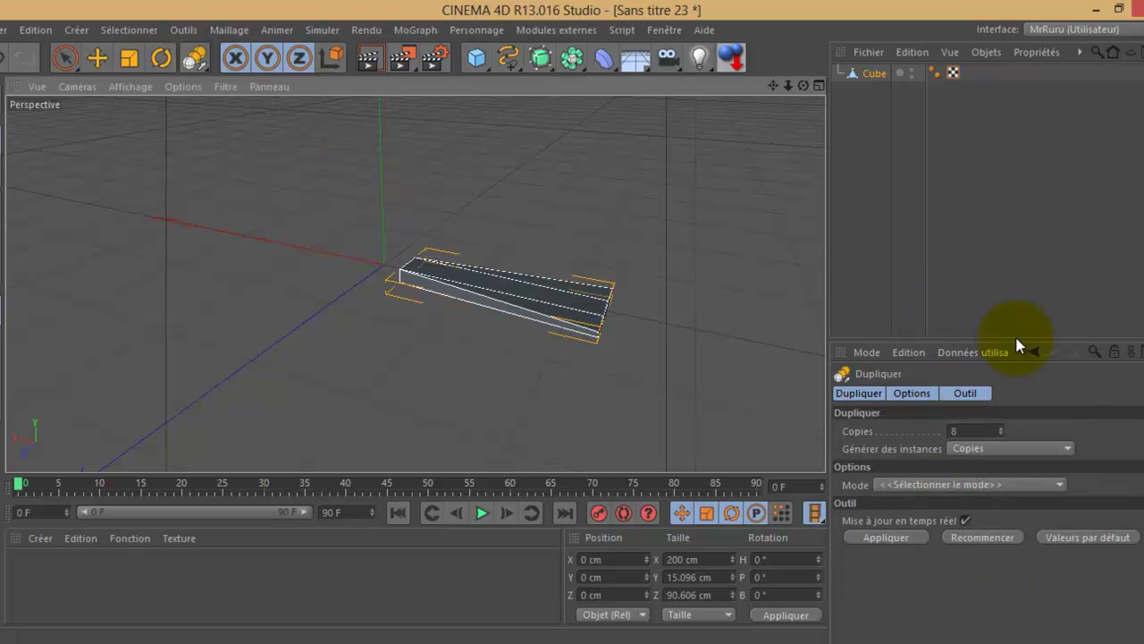
drag(1015, 337, 1003, 218)
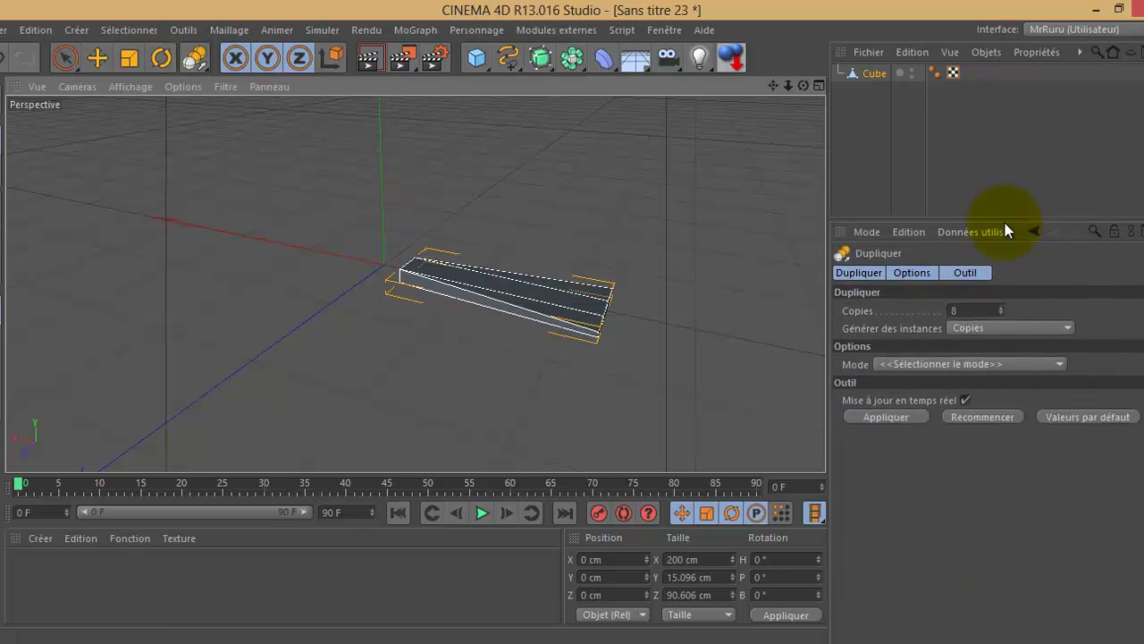
click(970, 311)
text(40)
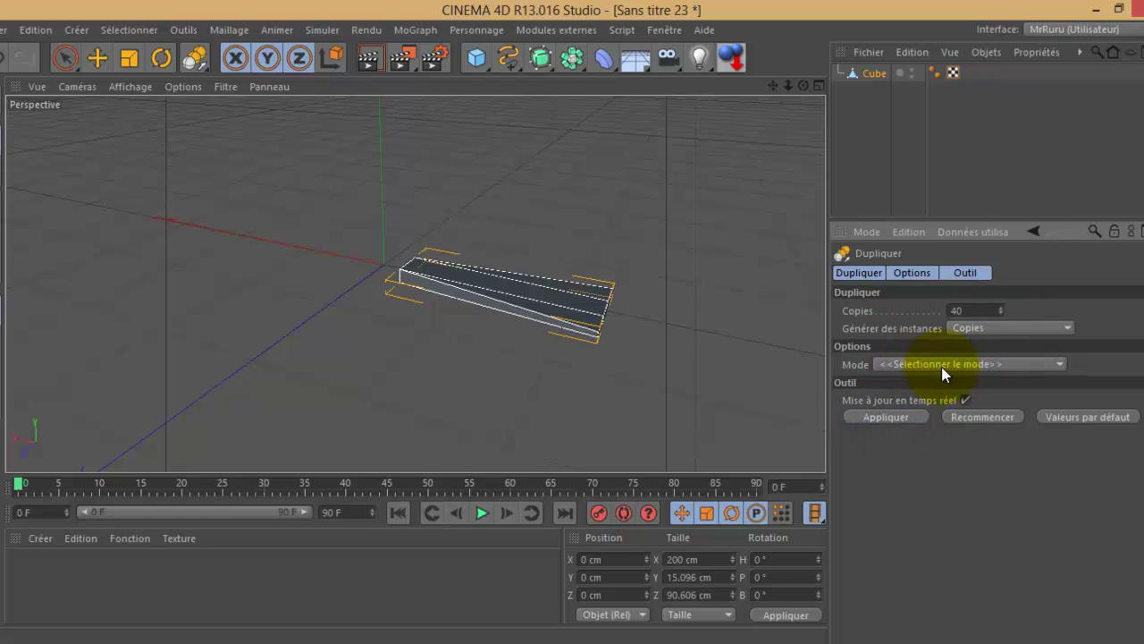
click(1011, 361)
click(969, 400)
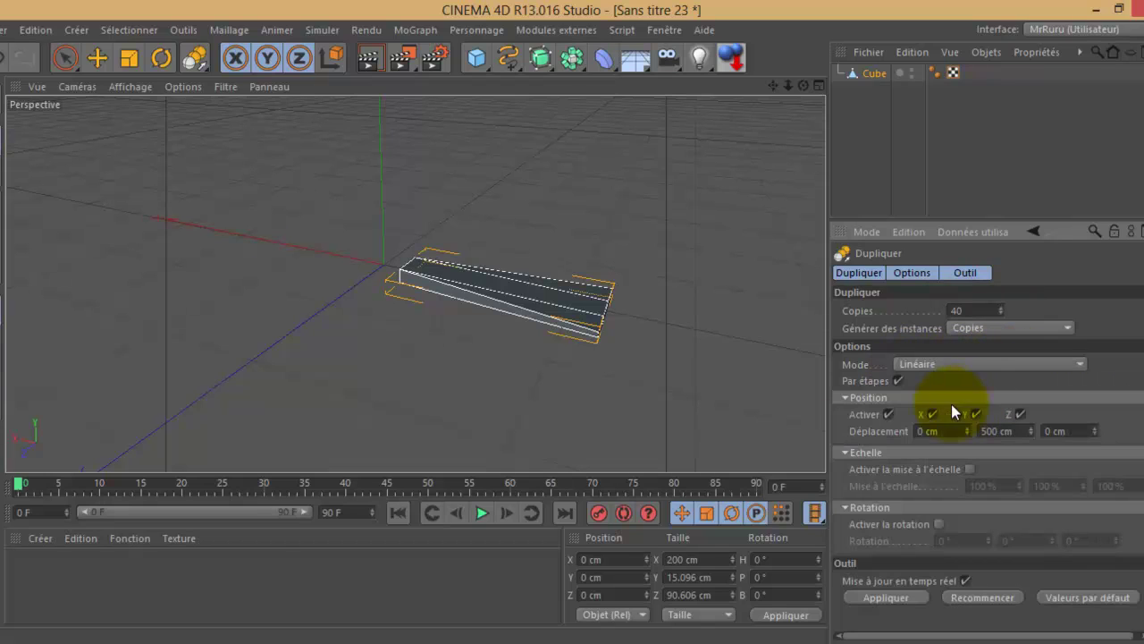
click(883, 598)
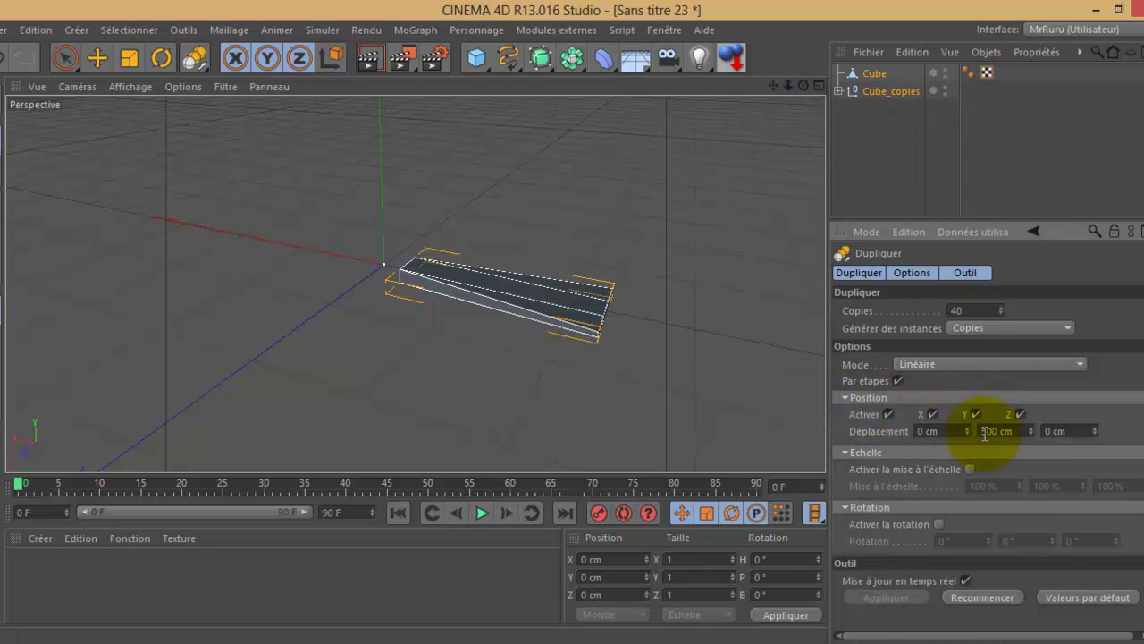
Reduce the copies' spacing to 30 cm and frame the whole 40-tread column in view
drag(1031, 434, 1030, 439)
drag(1027, 434, 1030, 432)
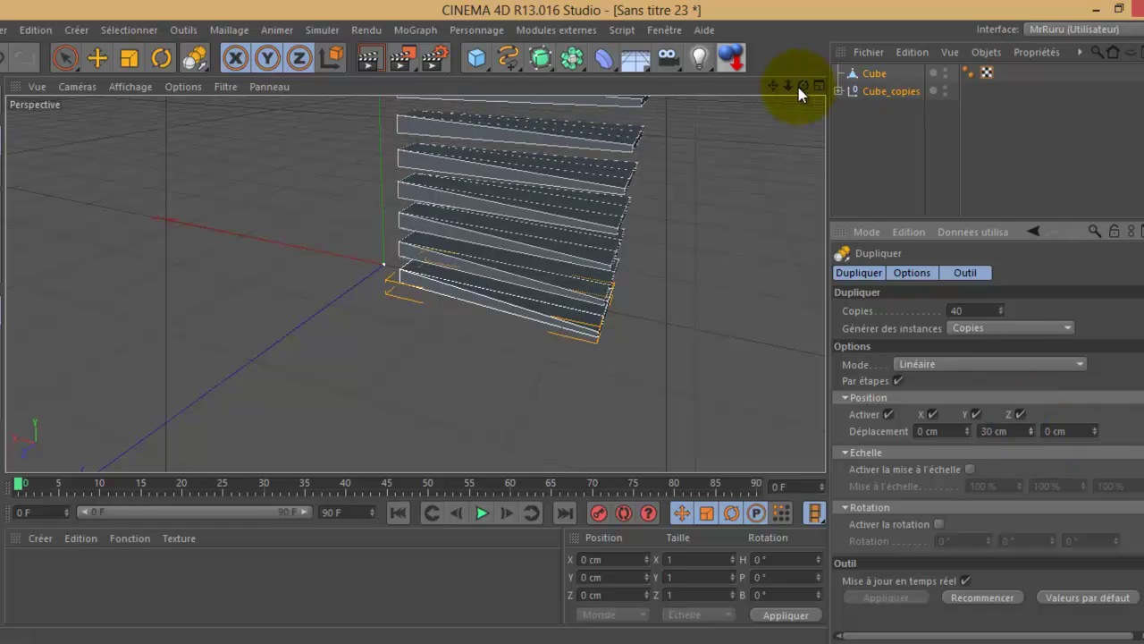
drag(780, 85, 572, 319)
drag(789, 87, 572, 323)
drag(772, 81, 572, 327)
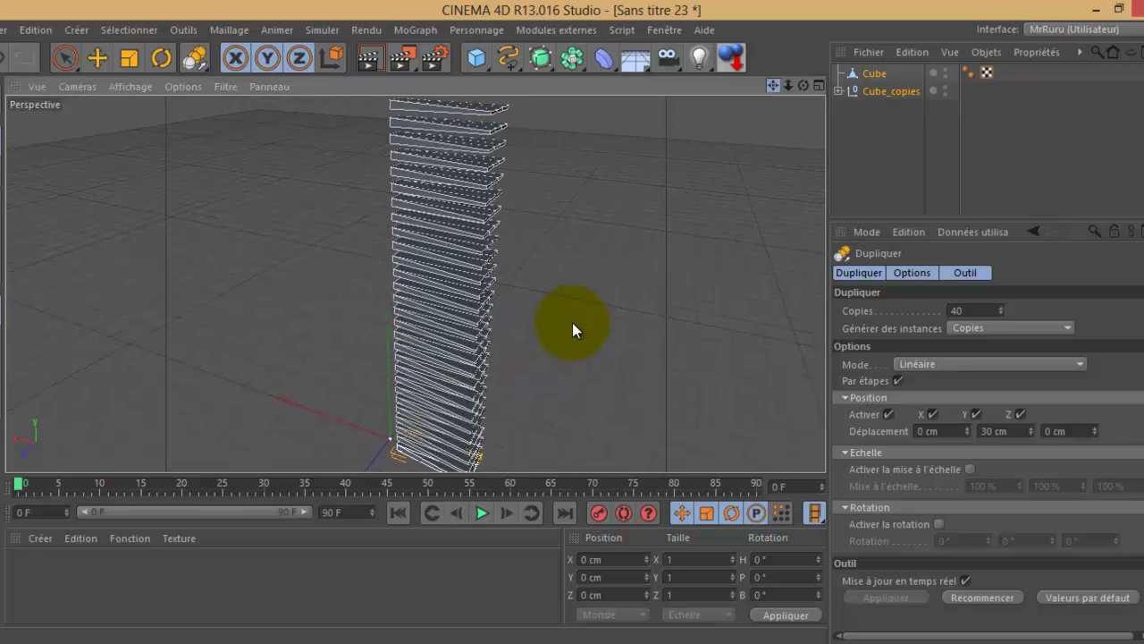
drag(785, 86, 572, 322)
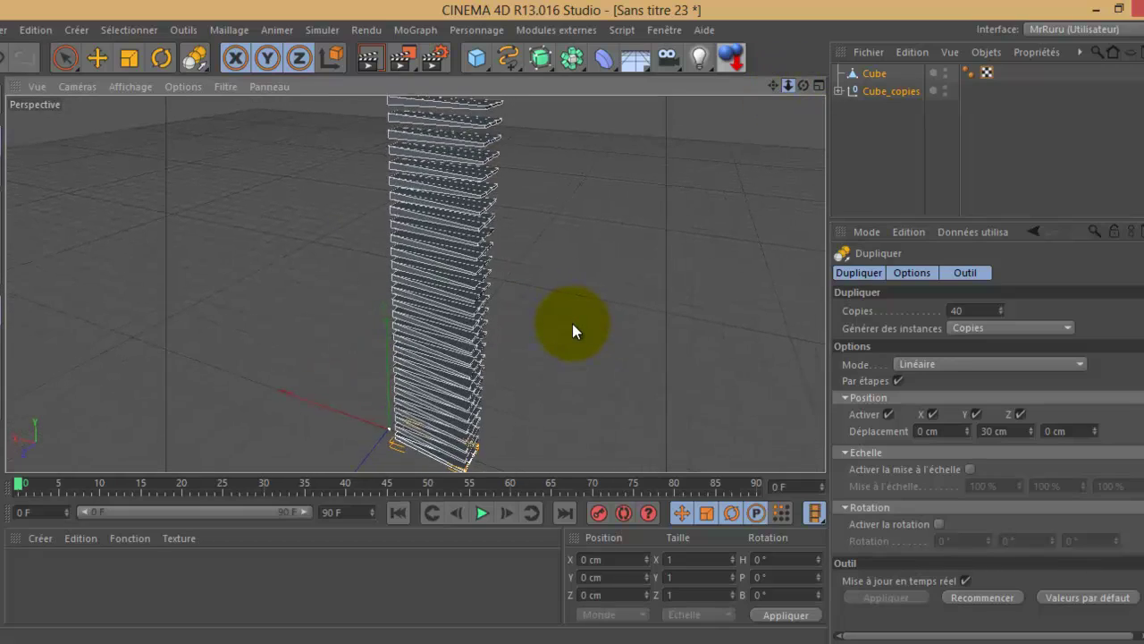
drag(775, 80, 572, 322)
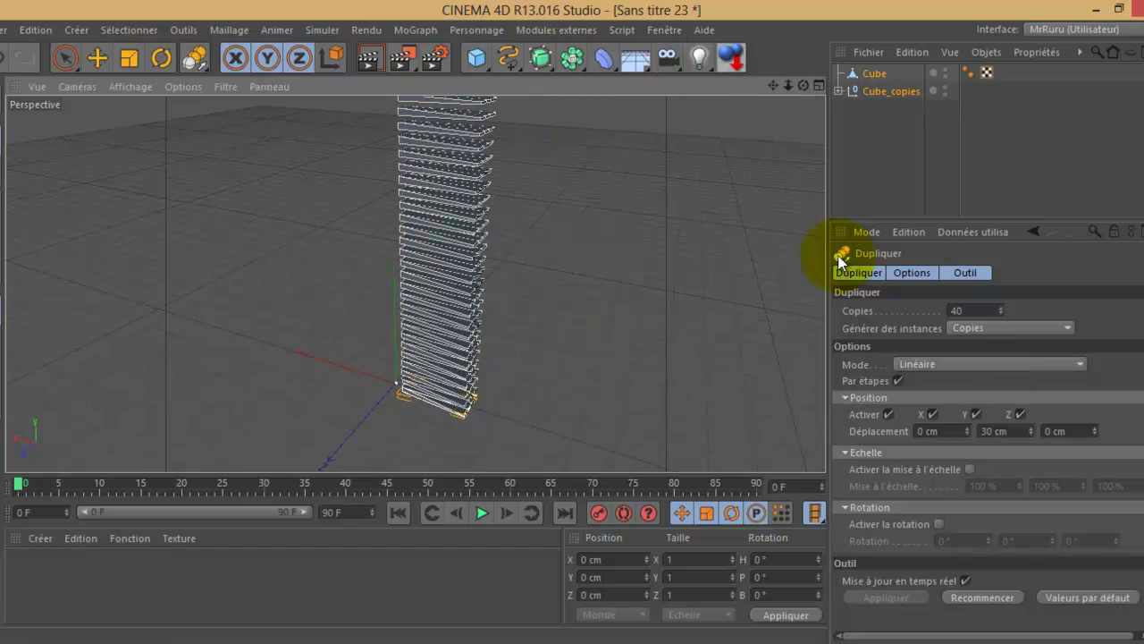
Enable per-copy rotation with heading 720/40 (18°) to twist the treads into a spiral
click(939, 524)
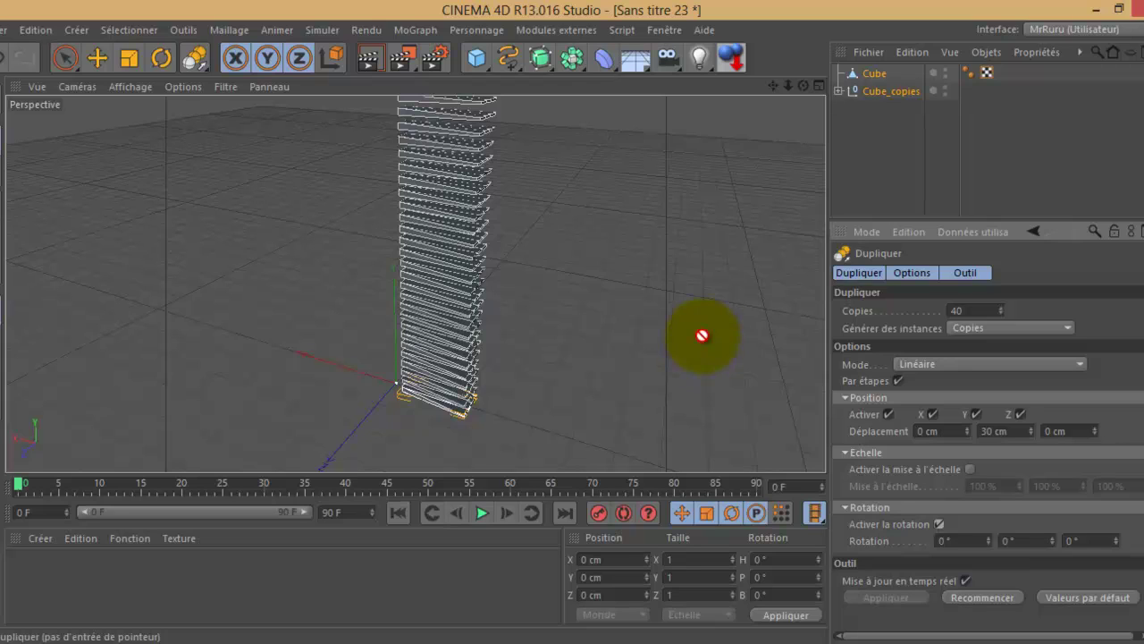
click(967, 541)
text(72)
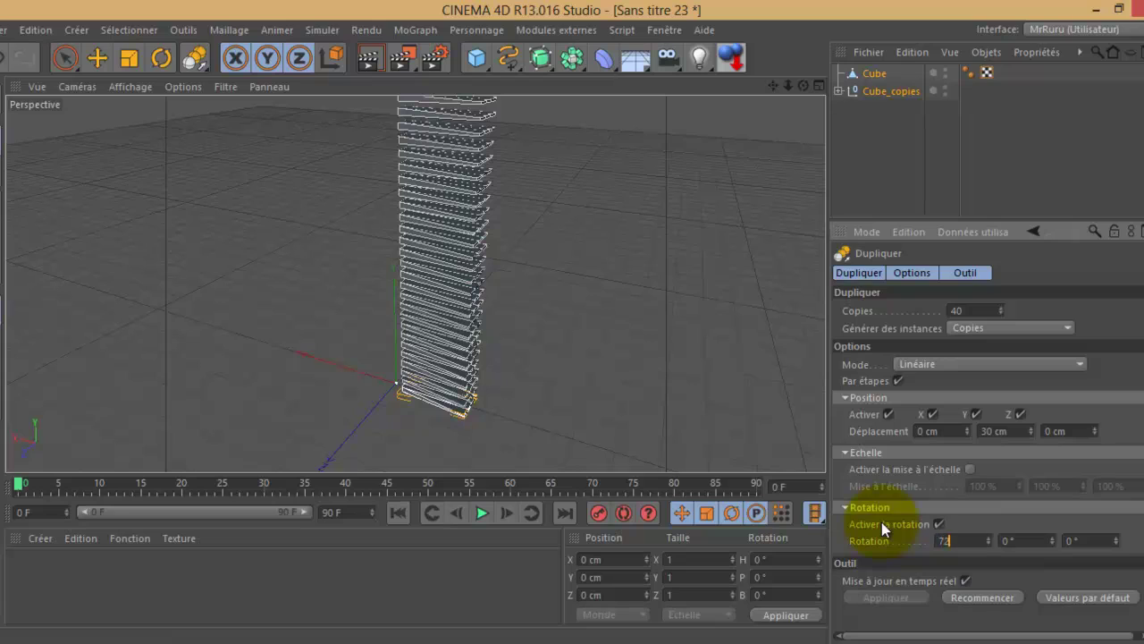
text(0)
text(/40)
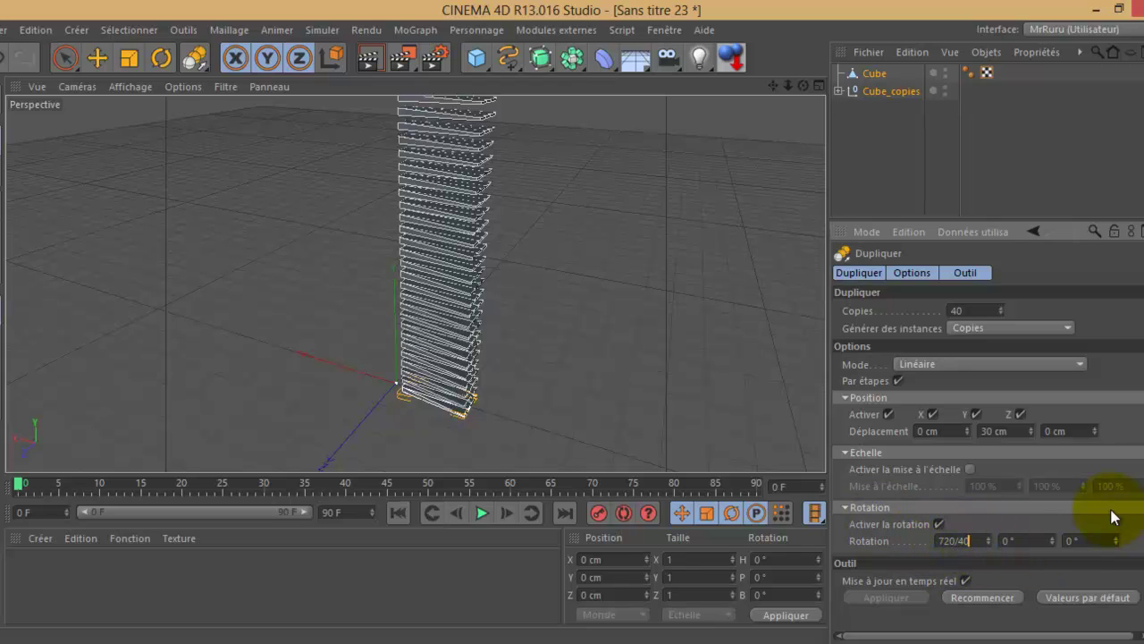
key(Return)
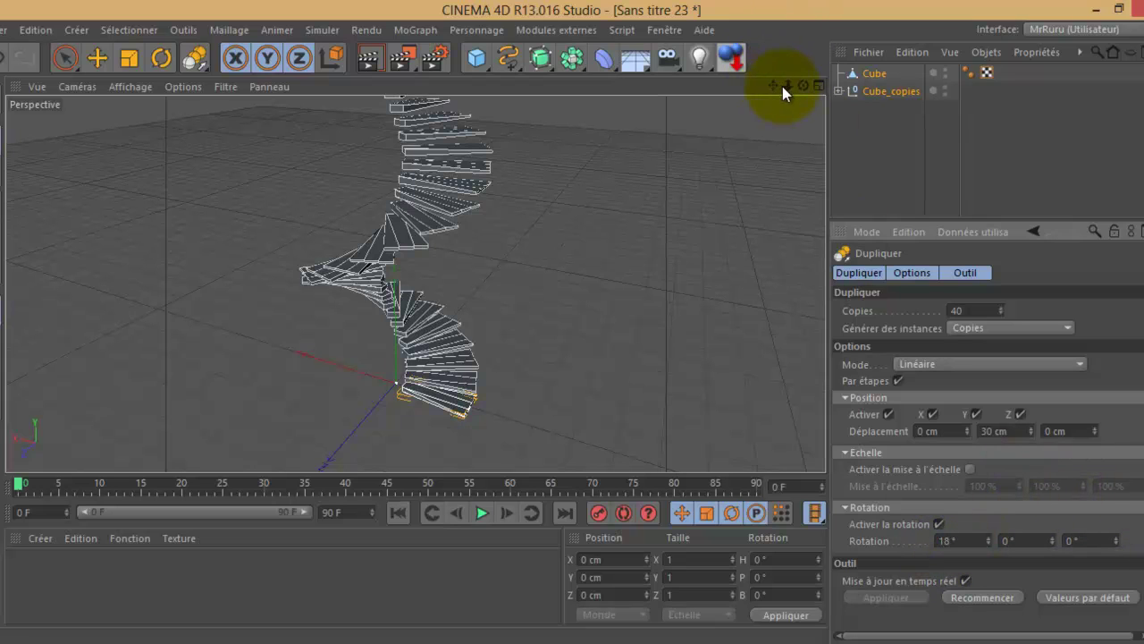
drag(800, 87, 573, 328)
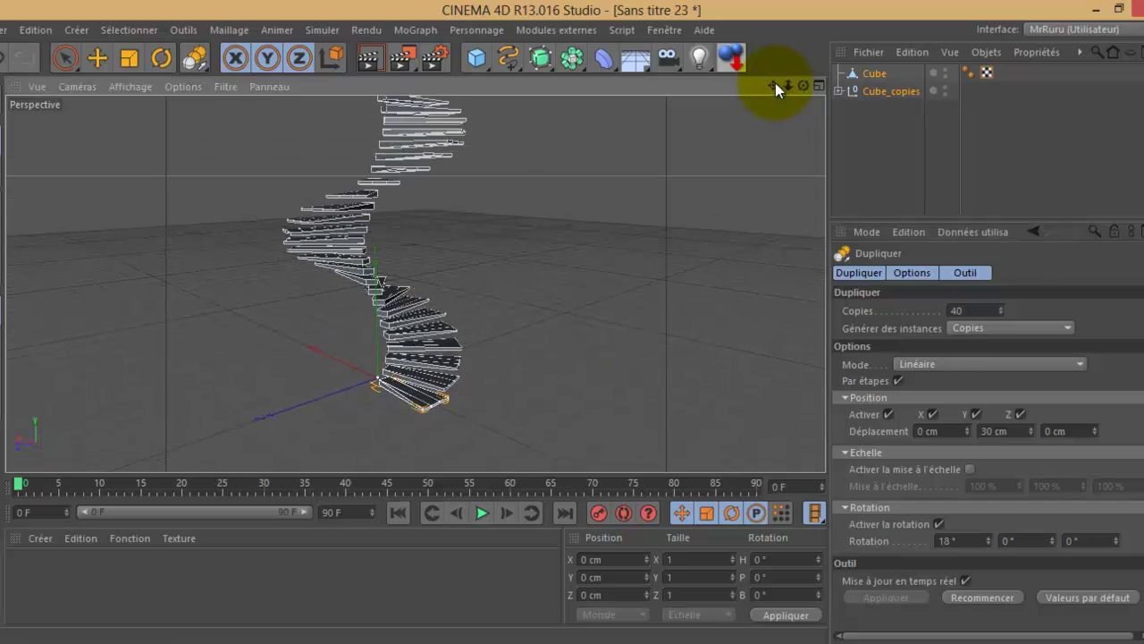
drag(773, 86, 572, 322)
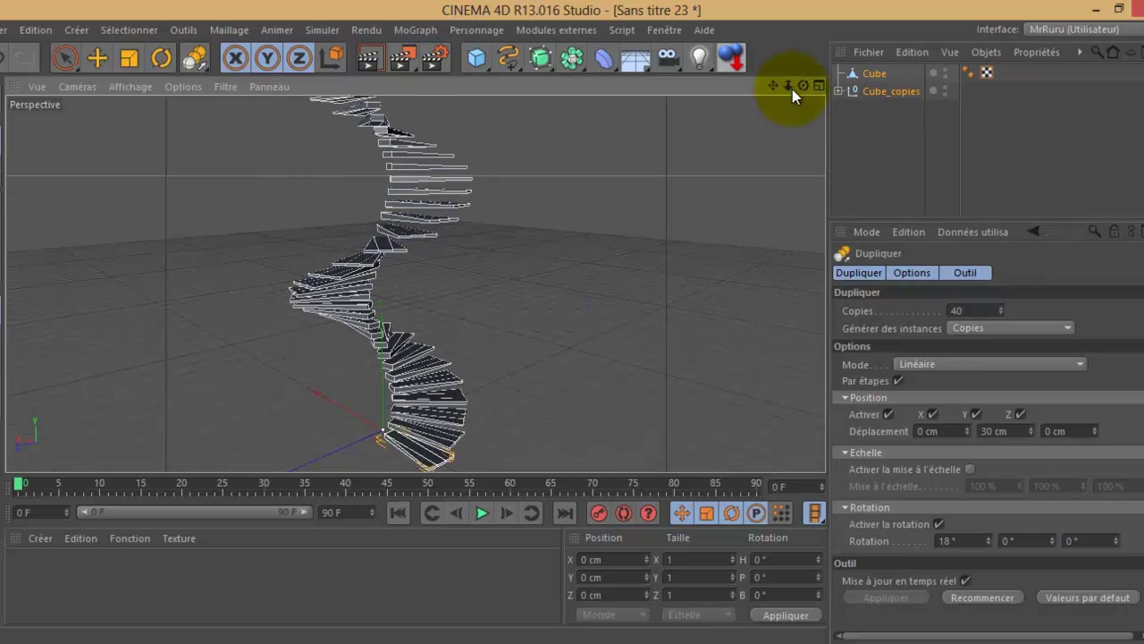
mouse_move(802, 87)
mouse_down()
mouse_move(570, 320)
mouse_move(586, 328)
mouse_move(572, 322)
mouse_up()
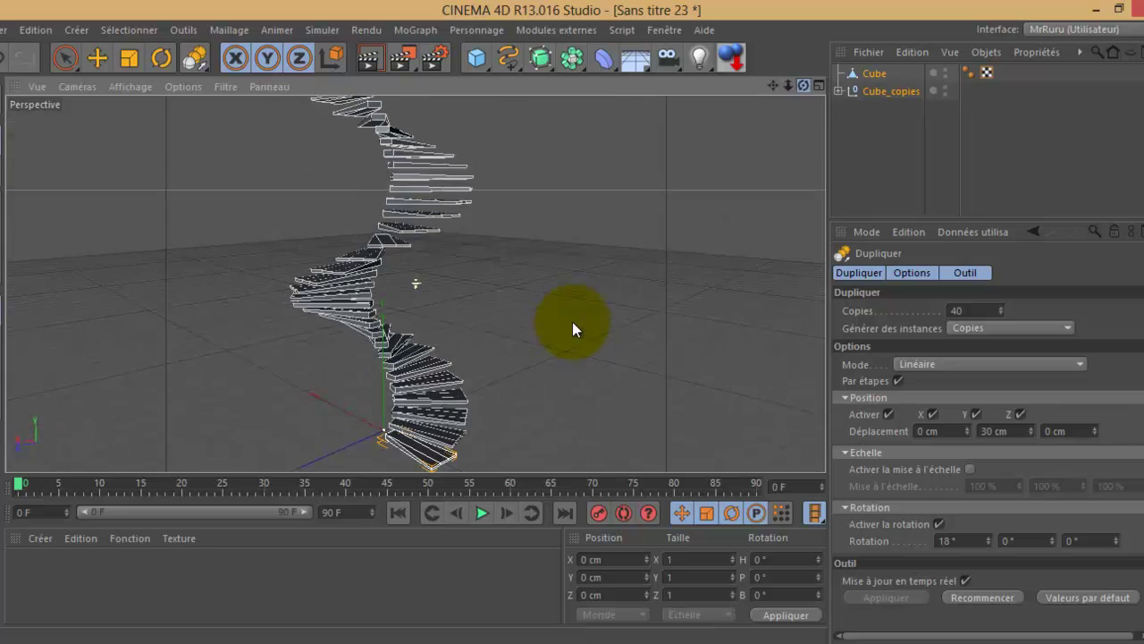
mouse_move(565, 637)
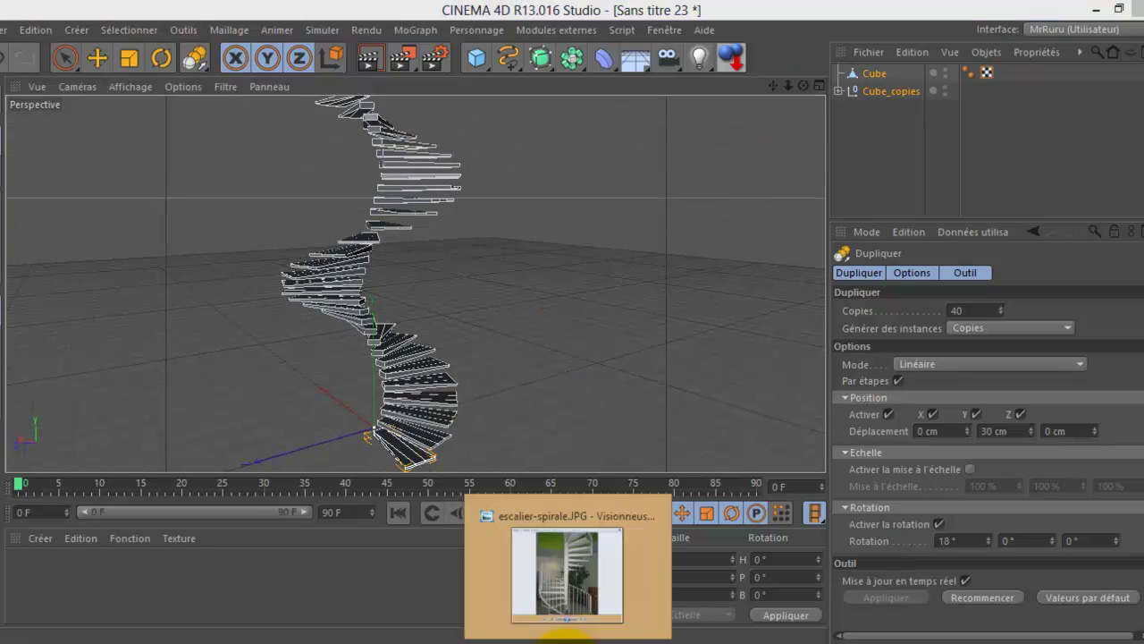
click(567, 572)
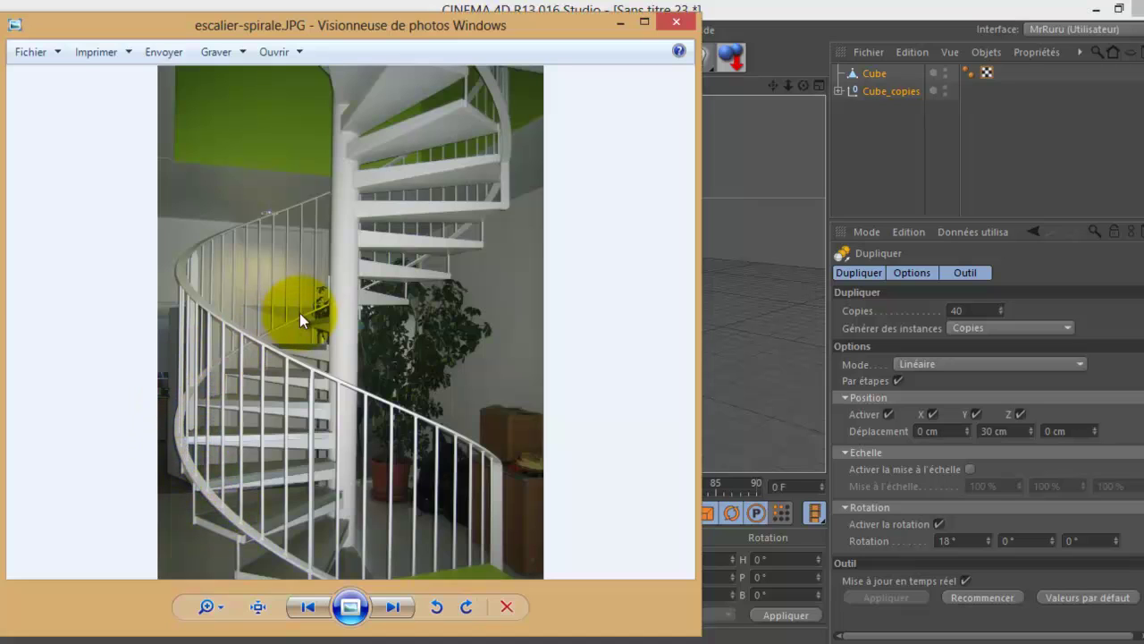
click(621, 21)
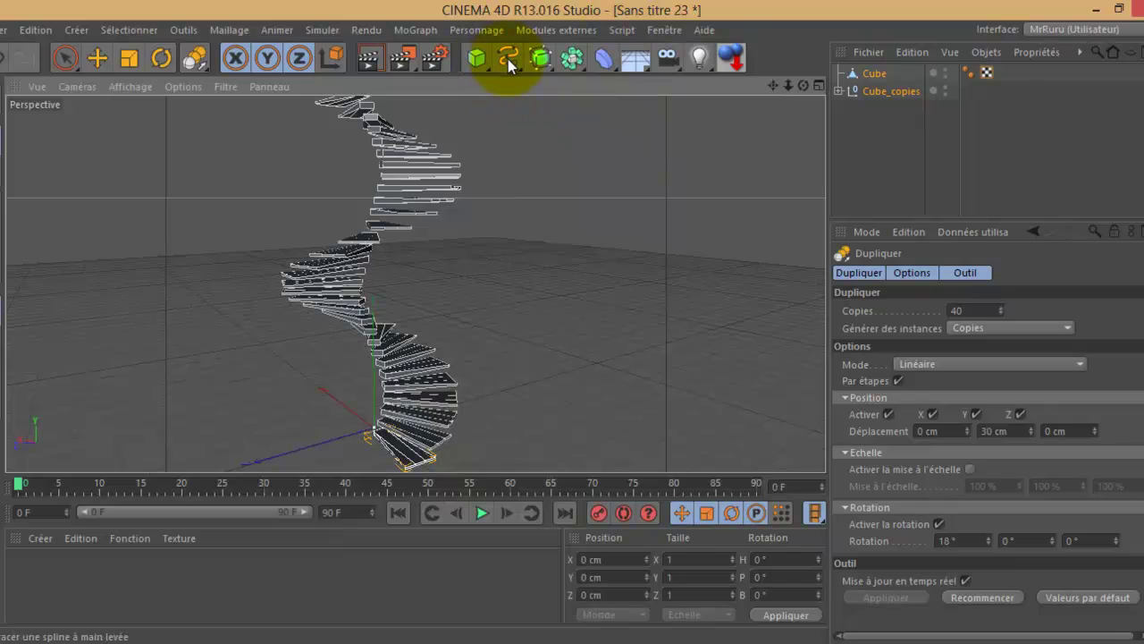
Add a Spirale spline and lay it flat in the XZ plane
click(508, 60)
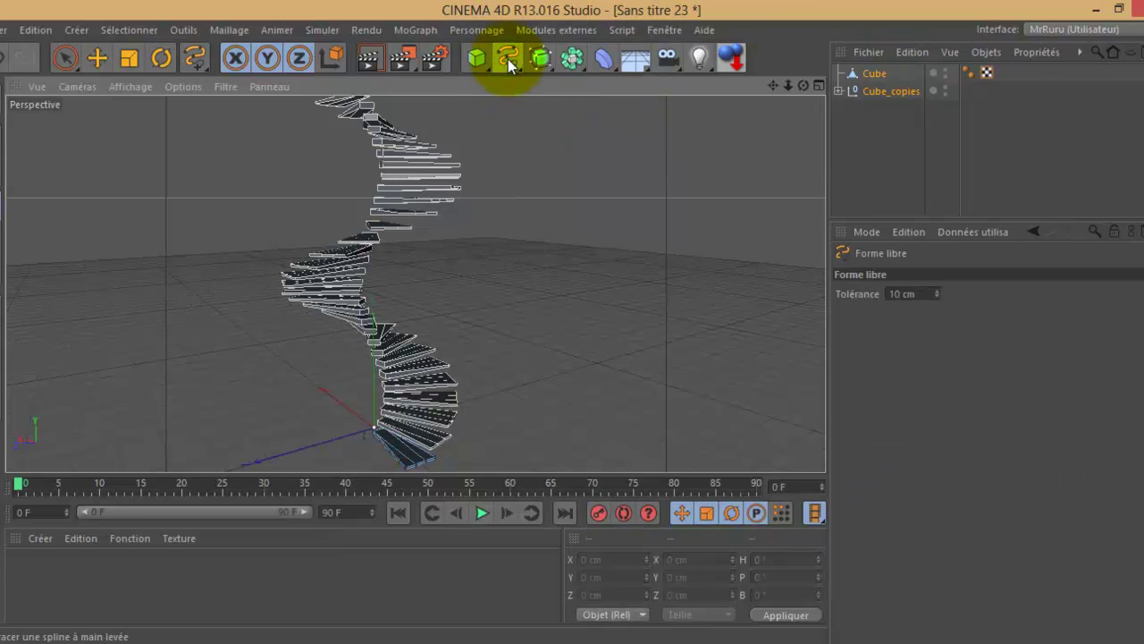
click(508, 61)
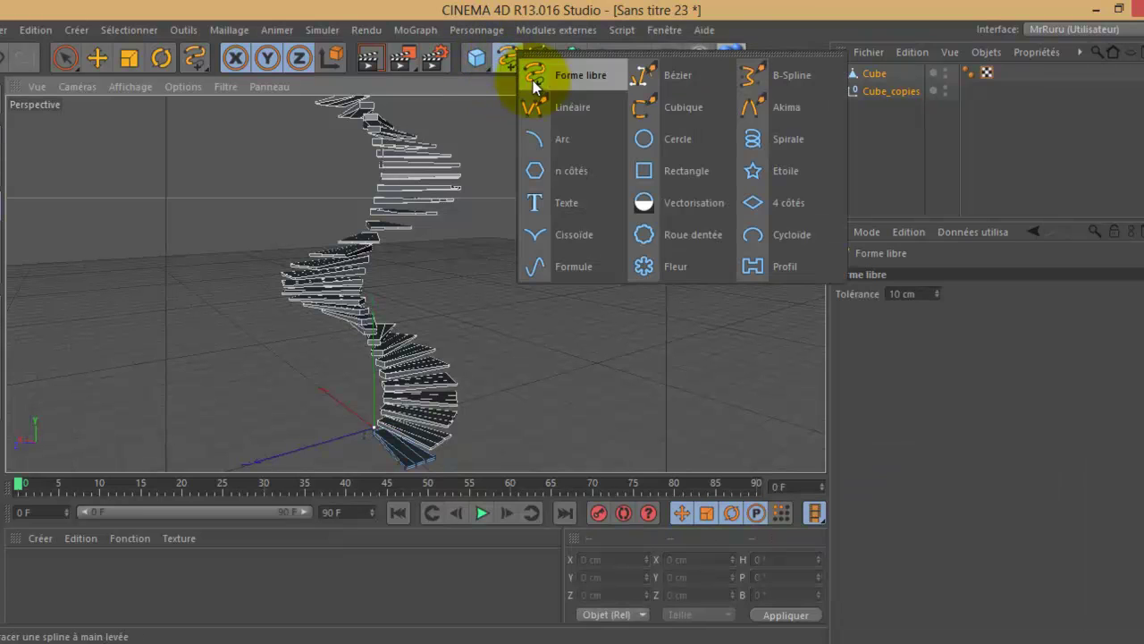
click(778, 140)
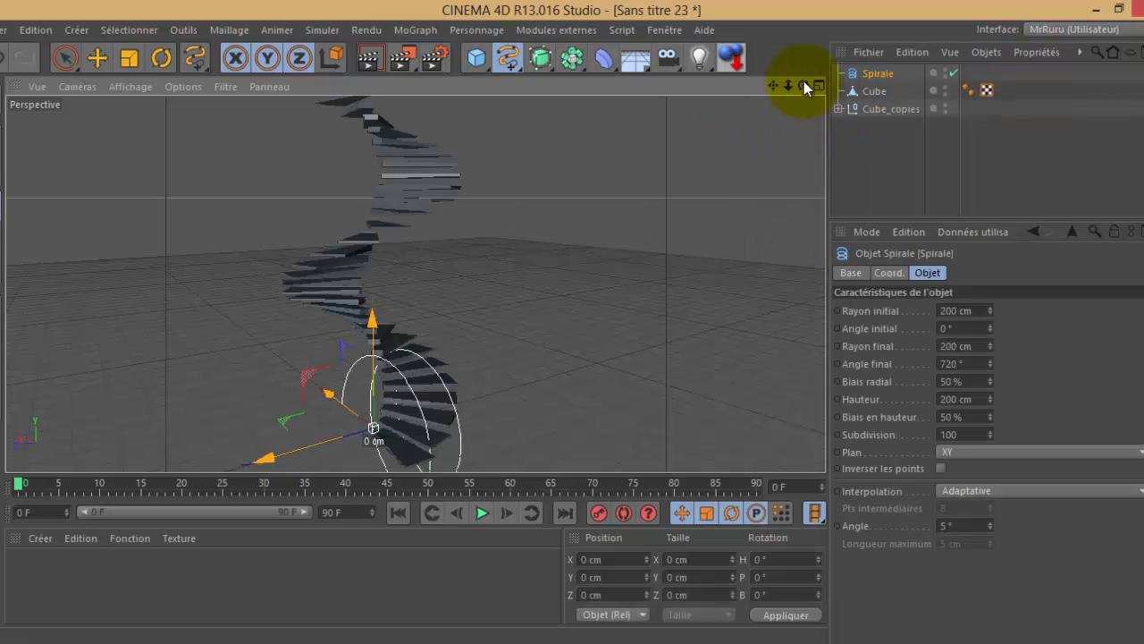
drag(777, 84, 571, 322)
drag(797, 91, 570, 323)
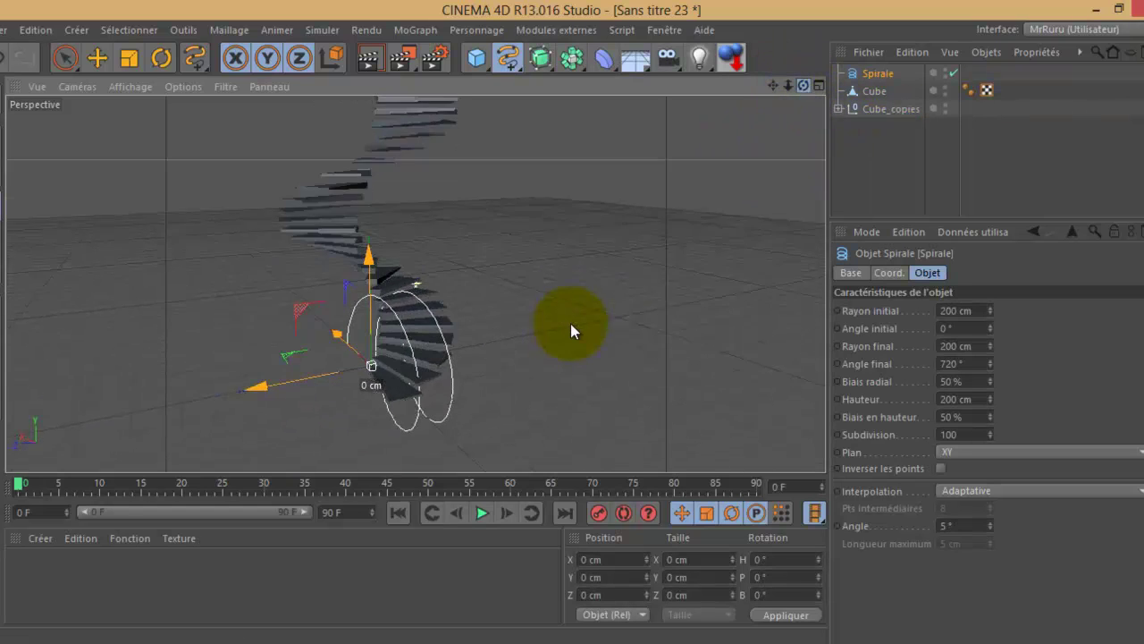
click(1023, 450)
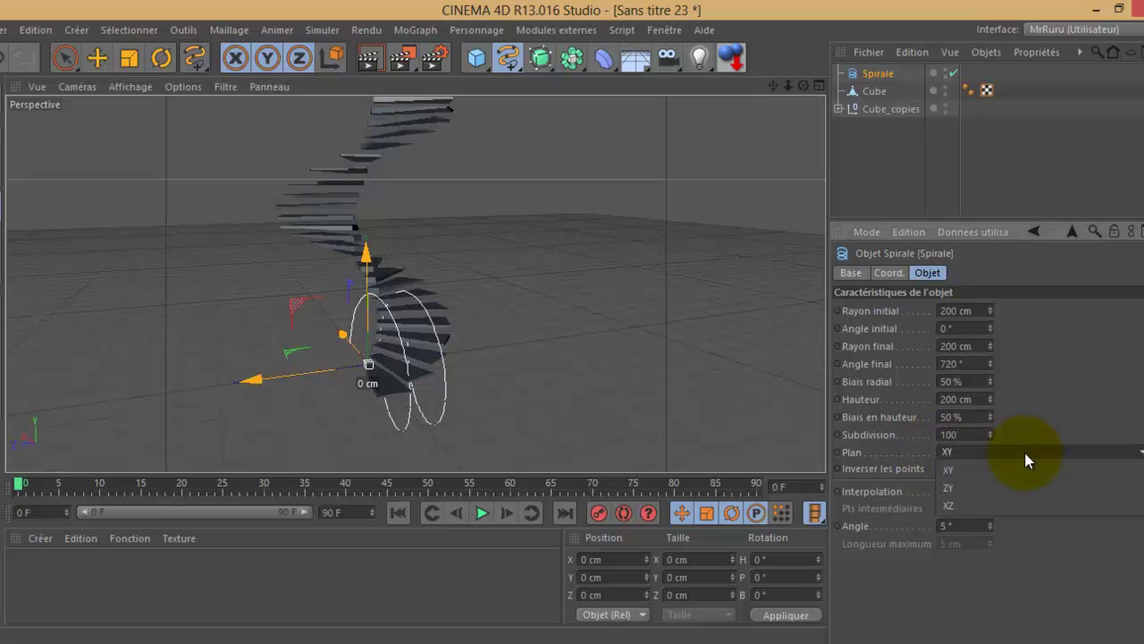
click(1010, 506)
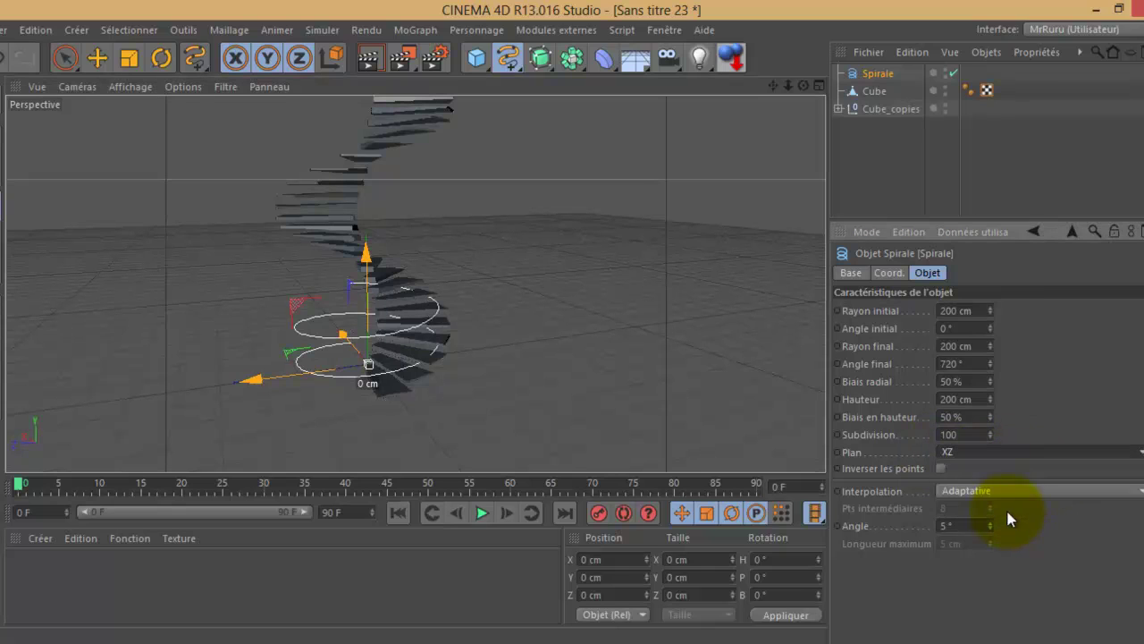
Test-rotate the spiral with the Rotate tool, undoing each rotation
click(159, 60)
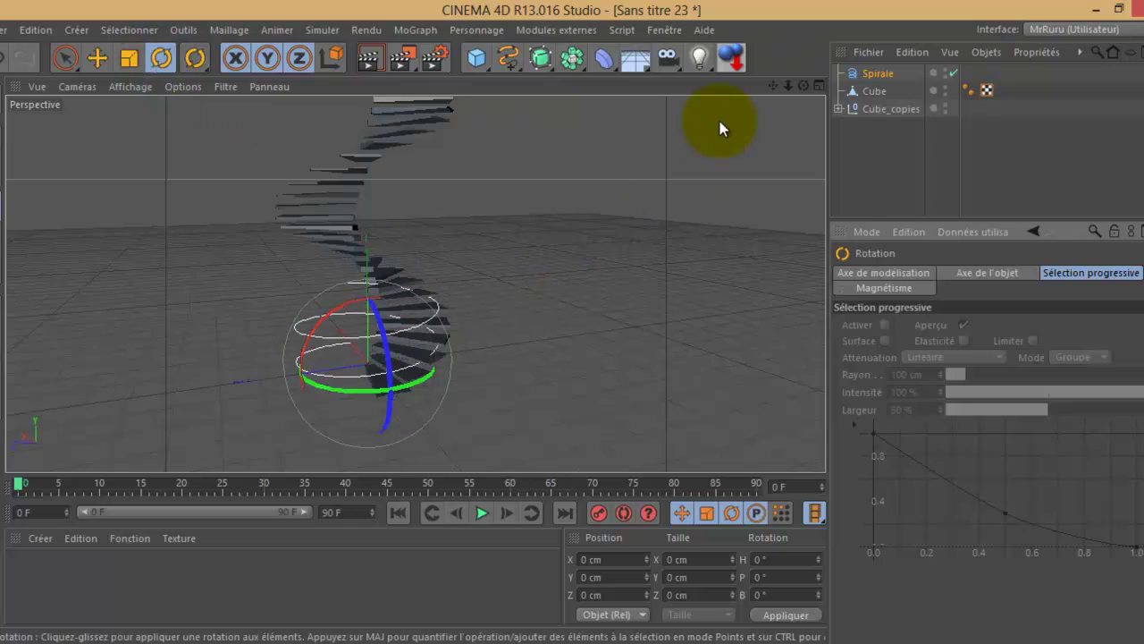
mouse_move(363, 398)
mouse_down()
mouse_move(501, 368)
mouse_move(557, 324)
mouse_move(595, 226)
mouse_up()
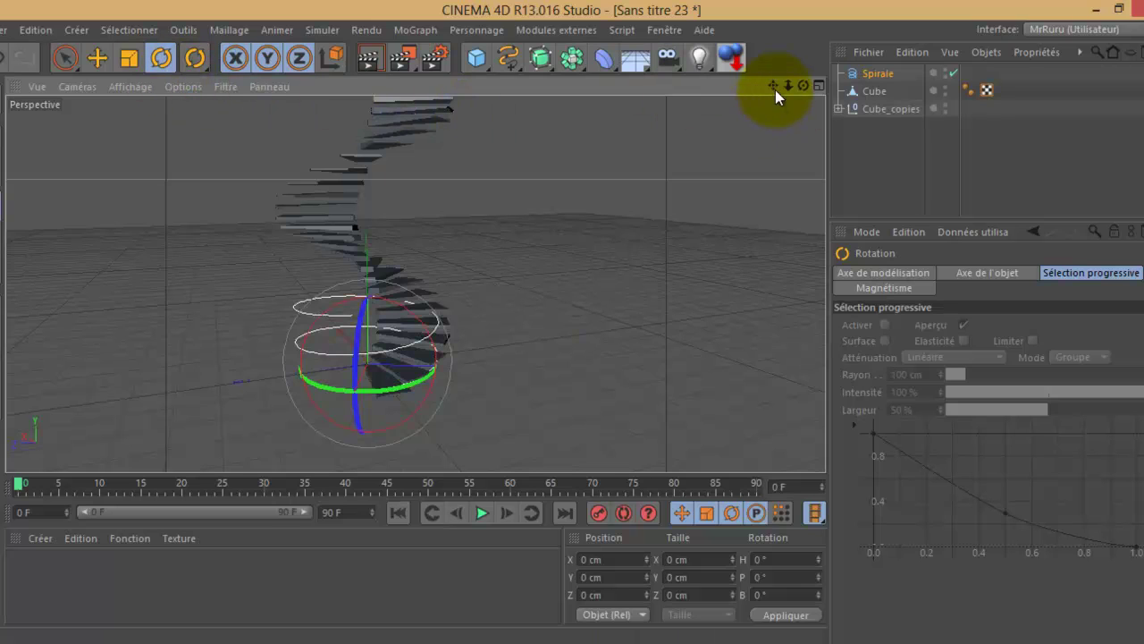
drag(778, 87, 572, 320)
click(96, 58)
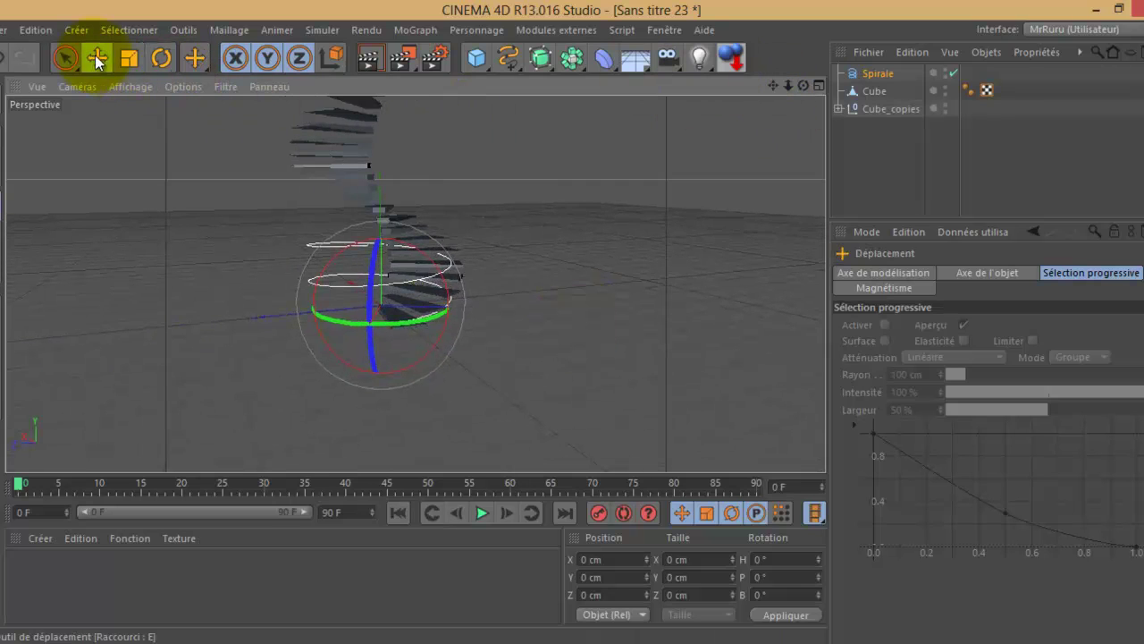
drag(789, 86, 573, 322)
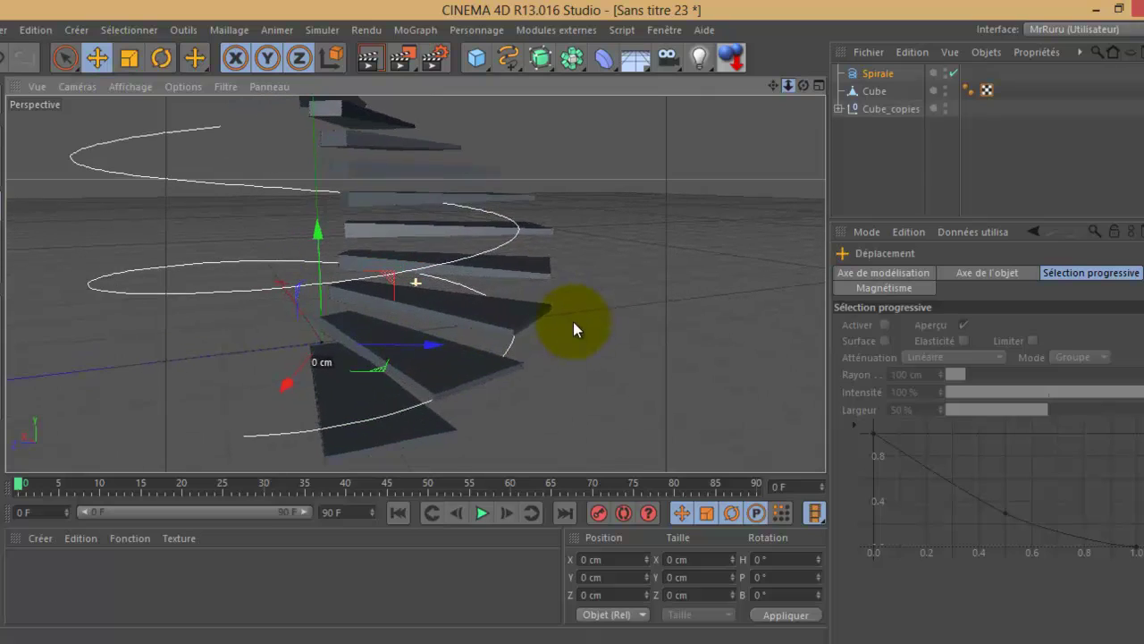
drag(774, 86, 572, 321)
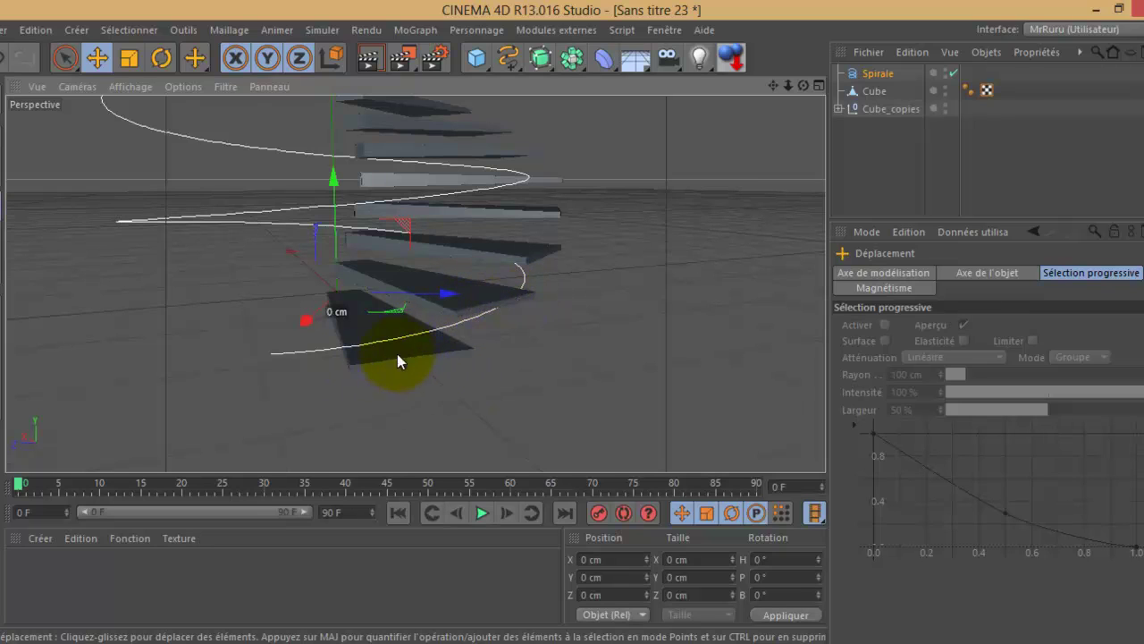
click(161, 59)
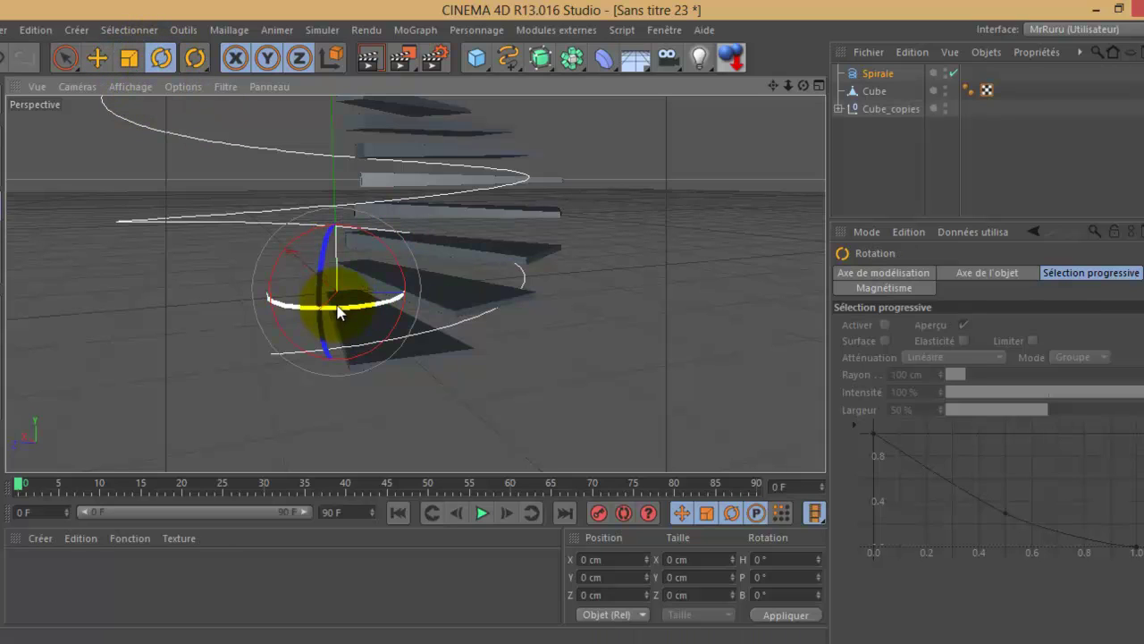
drag(340, 302, 361, 304)
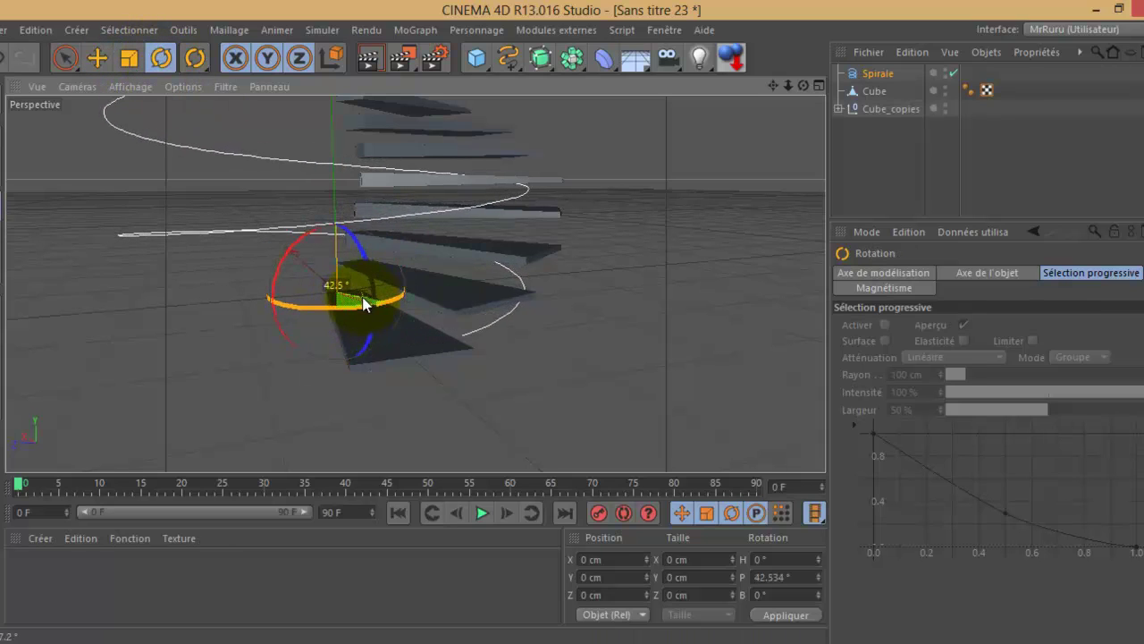
key(ctrl+z)
drag(804, 85, 573, 322)
mouse_move(335, 311)
mouse_down()
mouse_move(356, 319)
mouse_move(340, 321)
mouse_up()
key(ctrl+z)
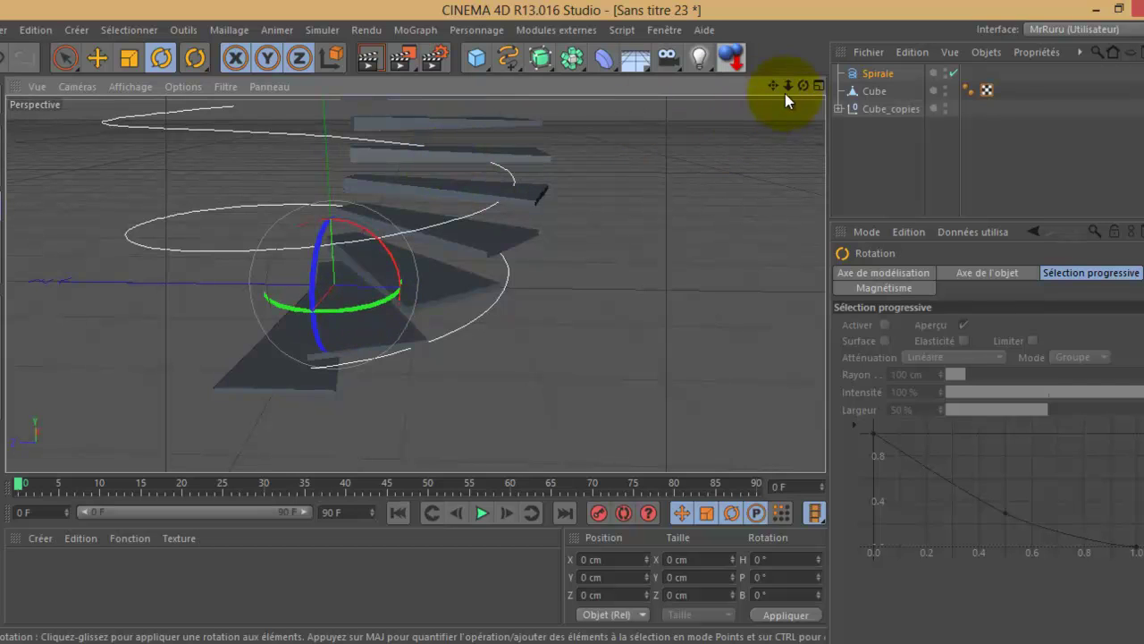
Return to the Move tool and reselect the Spirale to show its parameters
drag(802, 85, 572, 324)
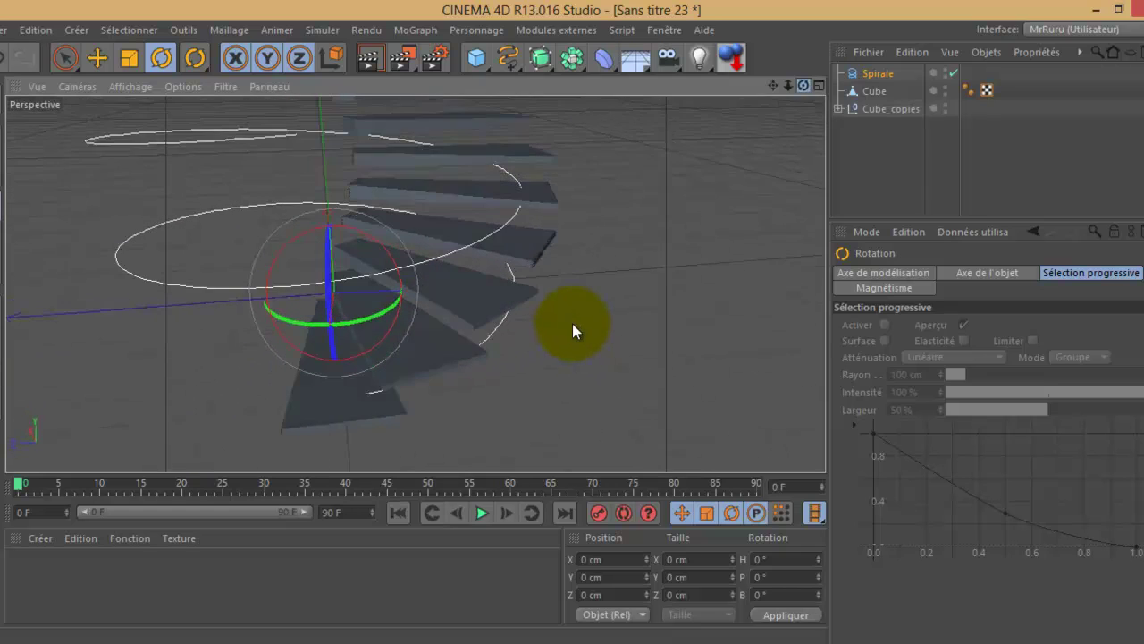
click(96, 57)
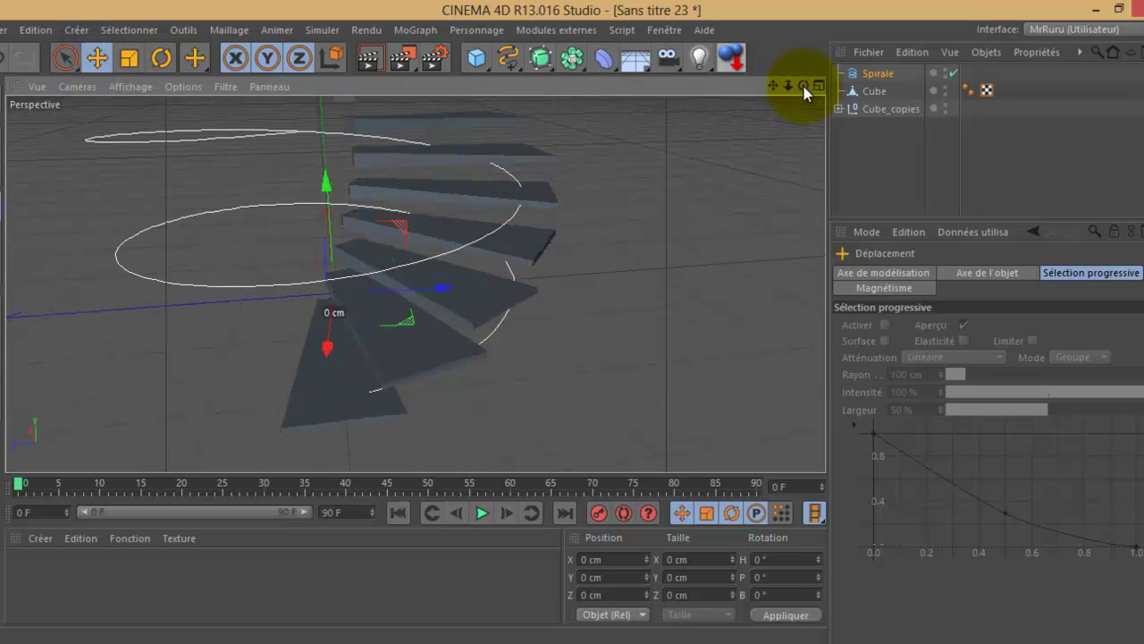
drag(804, 87, 572, 324)
drag(778, 88, 572, 324)
click(875, 74)
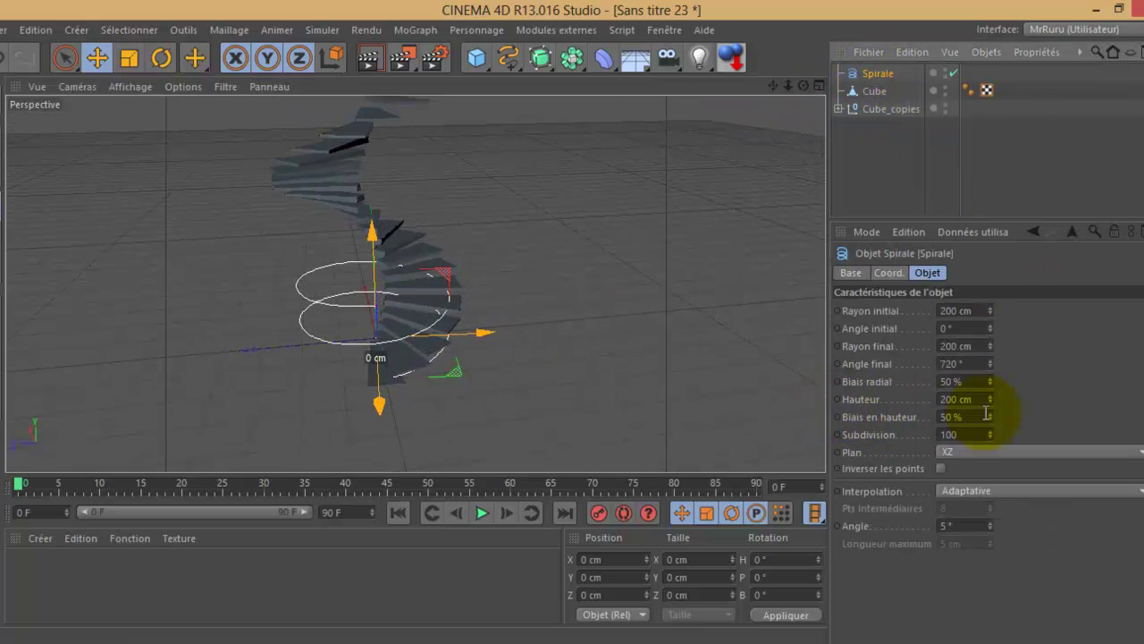
Raise the spiral's height from 200 cm to 1190 cm
drag(990, 398, 988, 385)
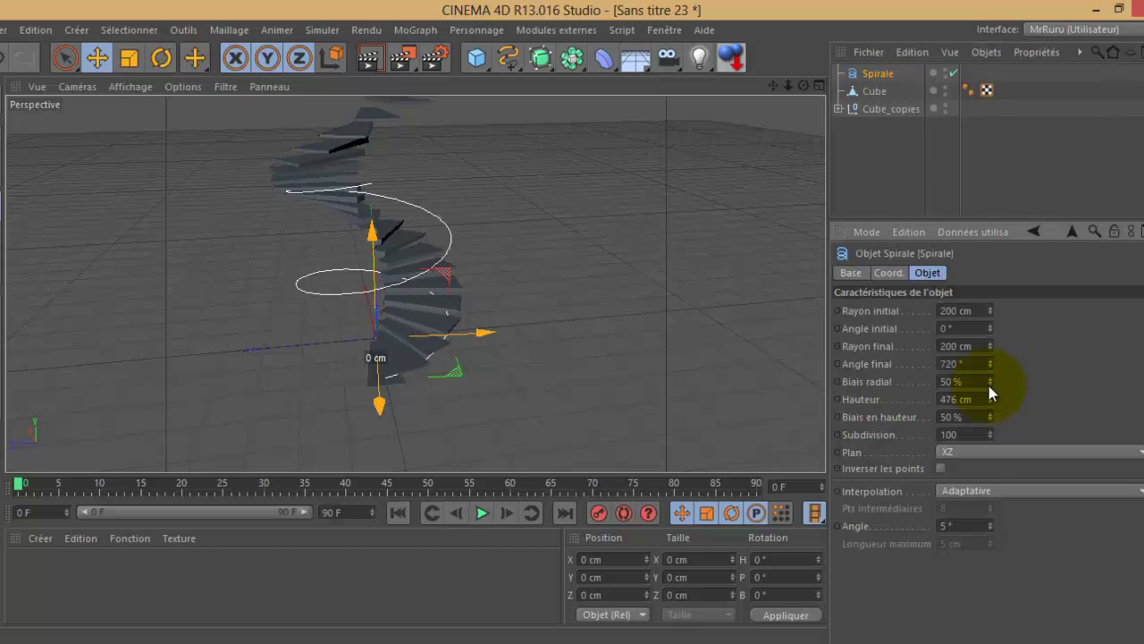
drag(784, 85, 572, 328)
drag(777, 84, 572, 324)
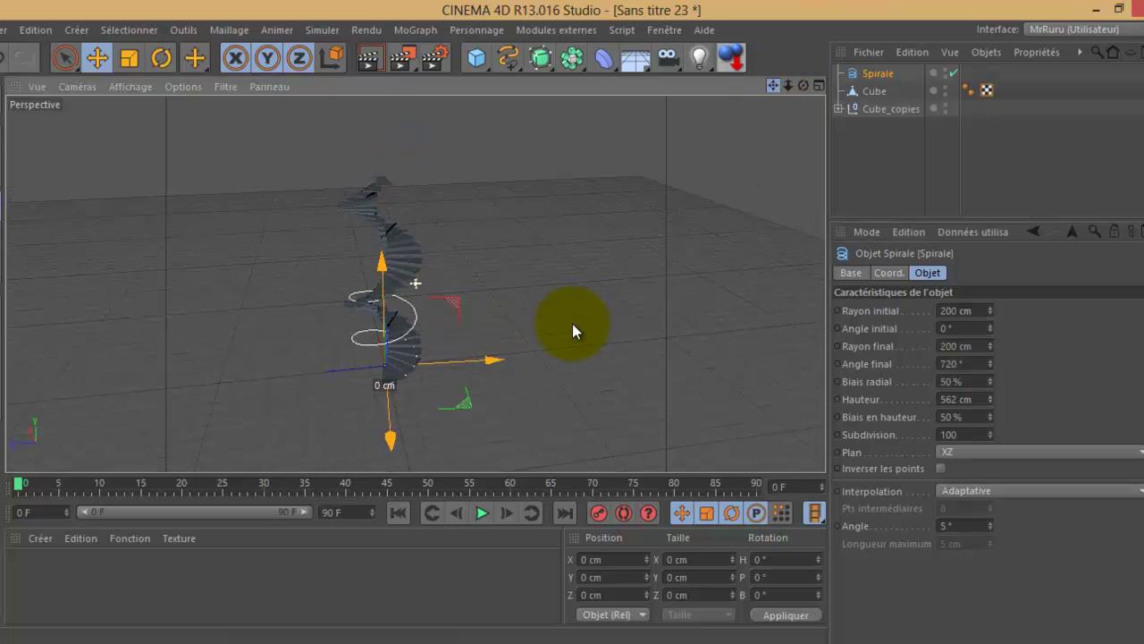
mouse_move(802, 87)
mouse_down()
mouse_move(572, 322)
mouse_move(836, 148)
mouse_up()
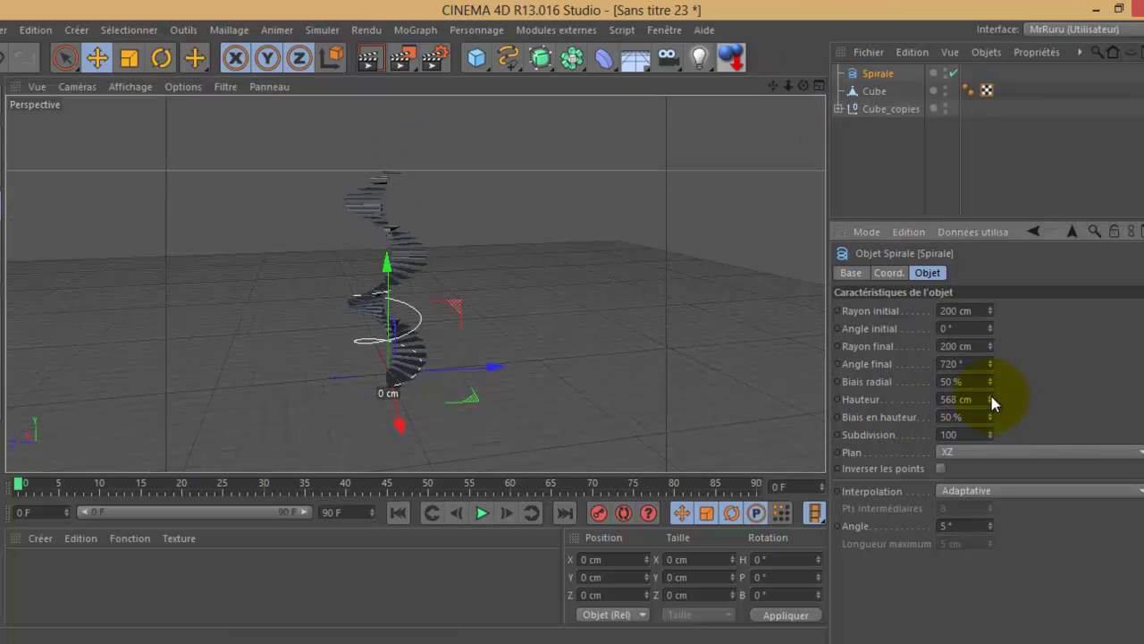
mouse_move(992, 395)
mouse_down()
mouse_move(990, 383)
mouse_move(992, 396)
mouse_up()
mouse_move(803, 86)
mouse_down()
mouse_move(585, 335)
mouse_move(572, 321)
mouse_up()
drag(767, 84, 572, 322)
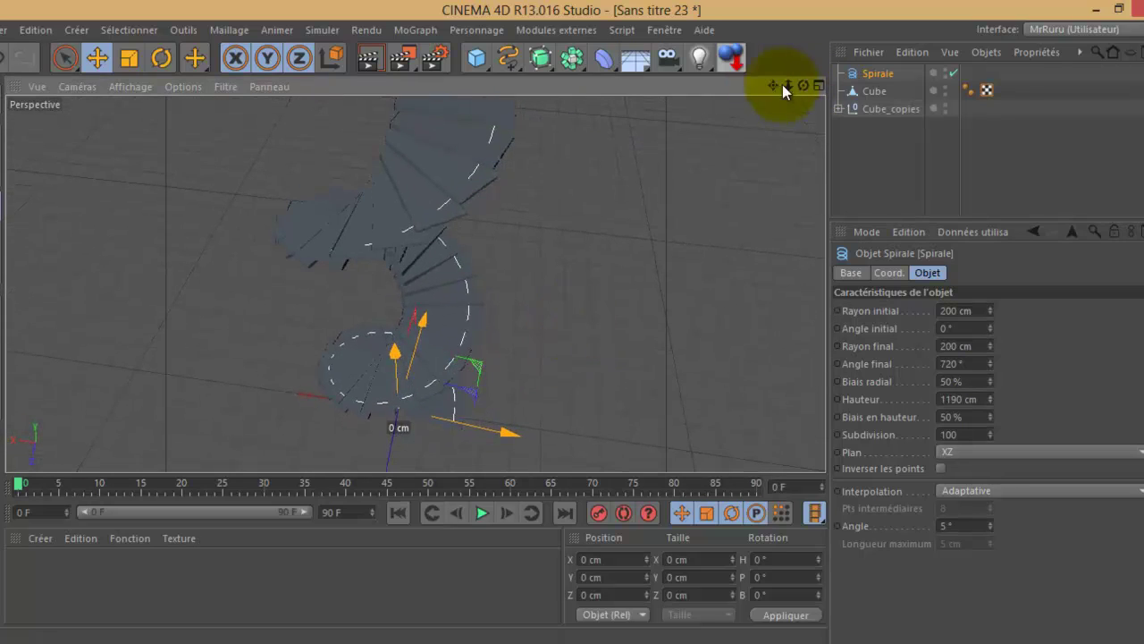
drag(804, 88, 573, 321)
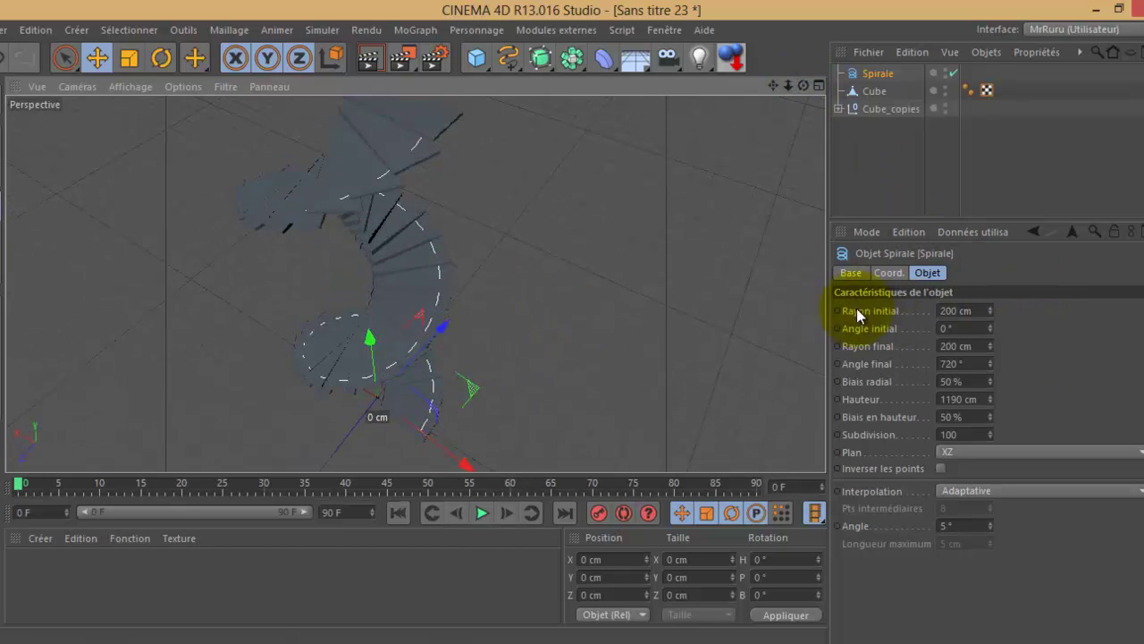
Widen the spiral's initial radius to 245 cm to reach the tread ends
click(990, 308)
drag(988, 305, 989, 306)
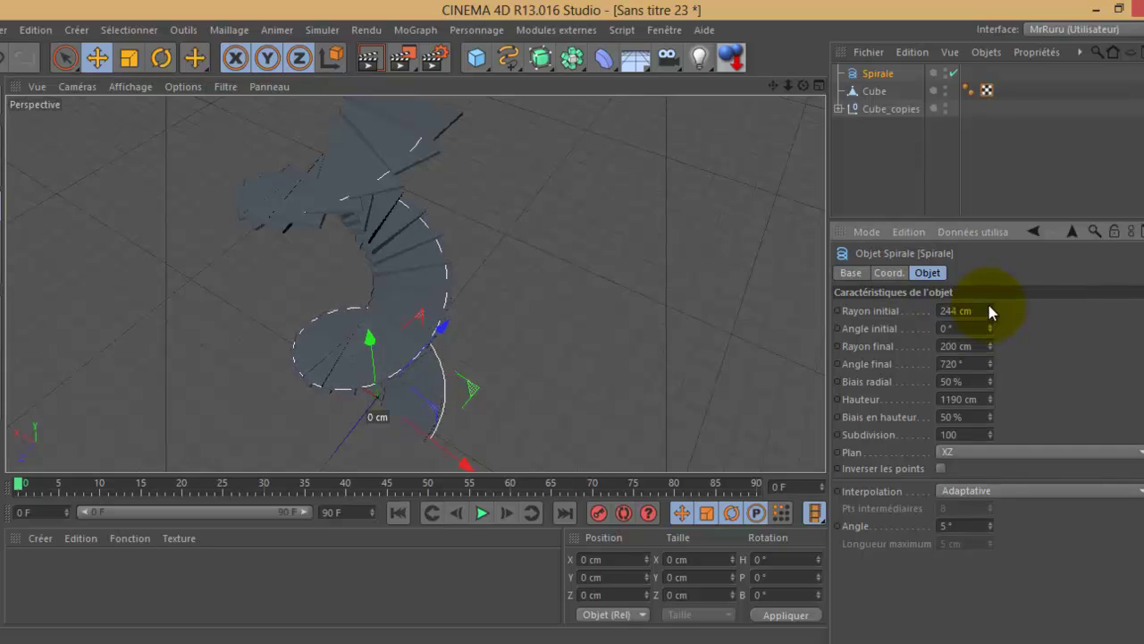
click(989, 305)
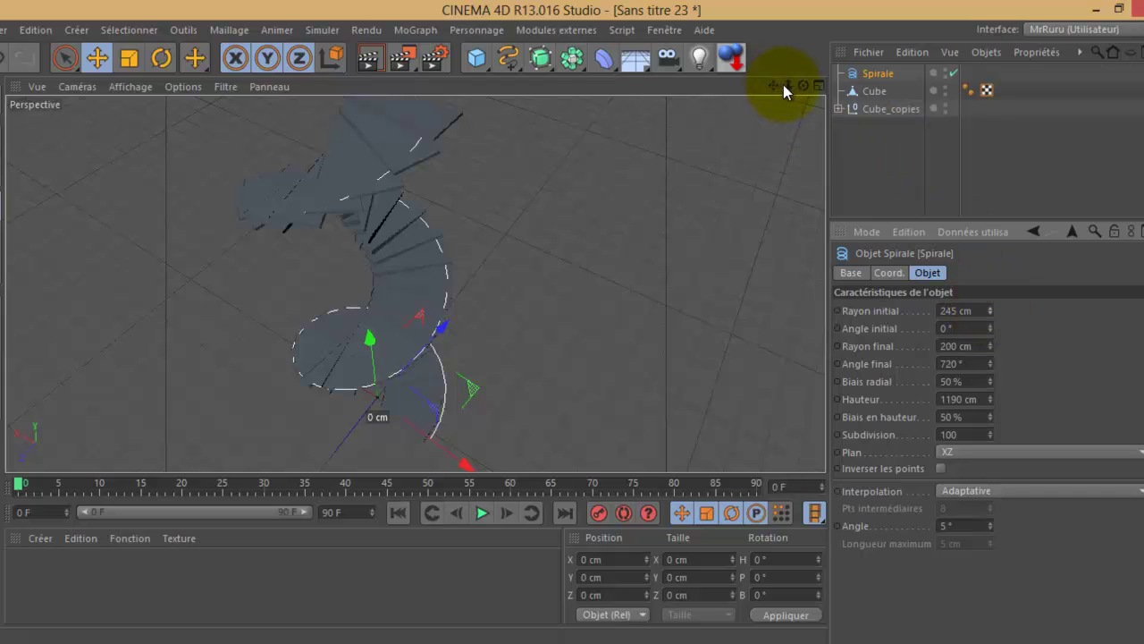
drag(783, 85, 573, 322)
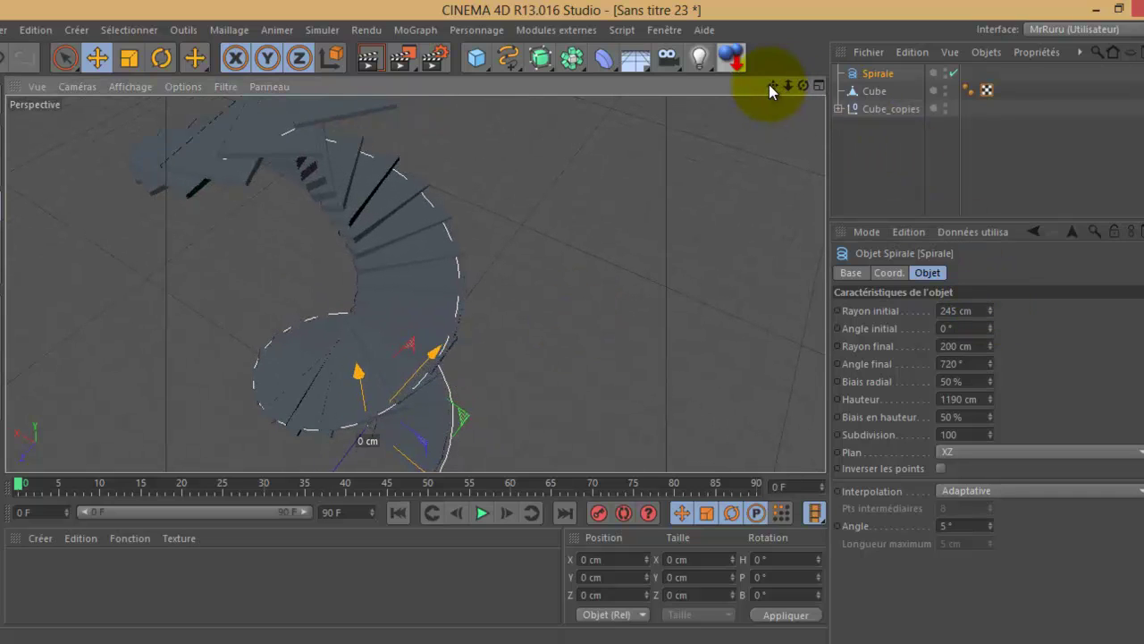
drag(770, 85, 572, 321)
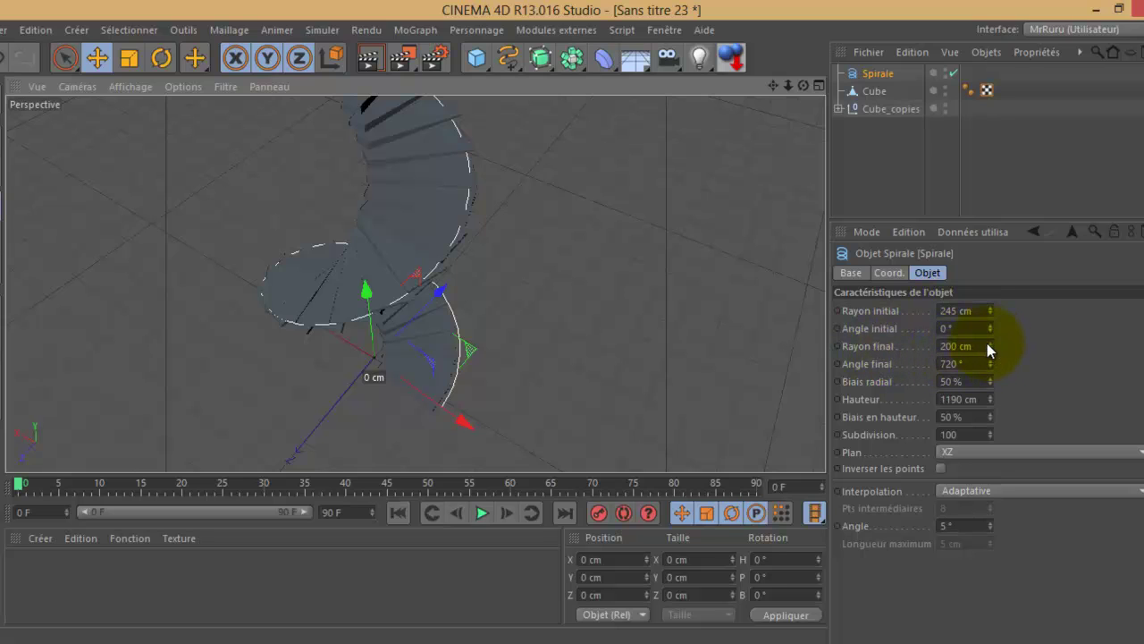
Set the spiral's final radius to 245 cm and check the whole staircase
drag(987, 343, 987, 344)
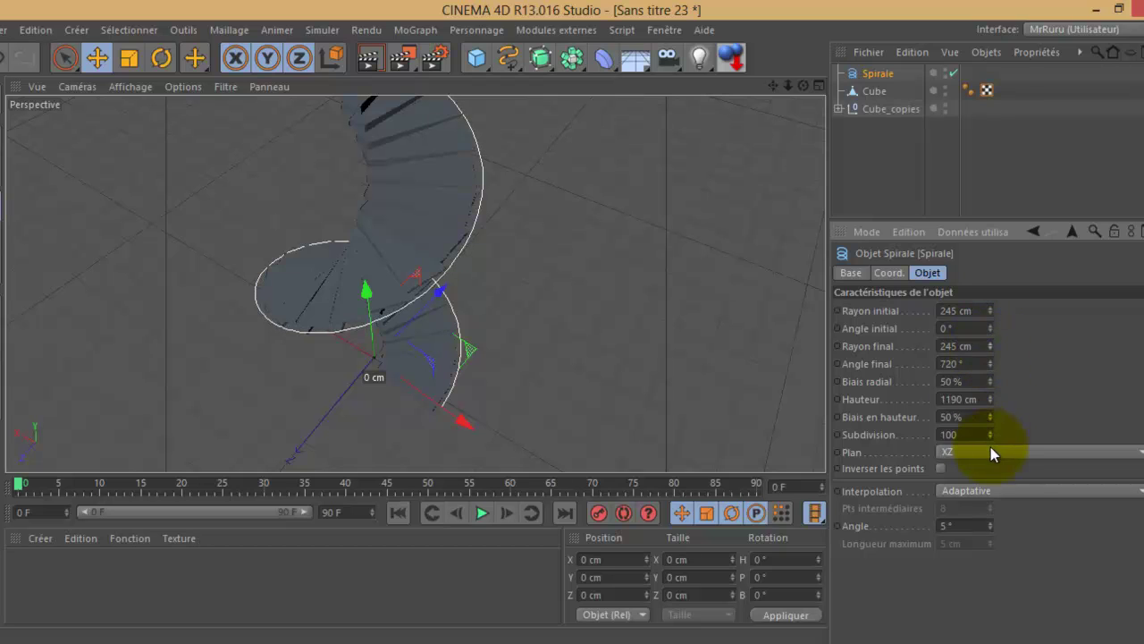
mouse_move(775, 85)
mouse_down()
mouse_move(575, 332)
mouse_move(570, 323)
mouse_up()
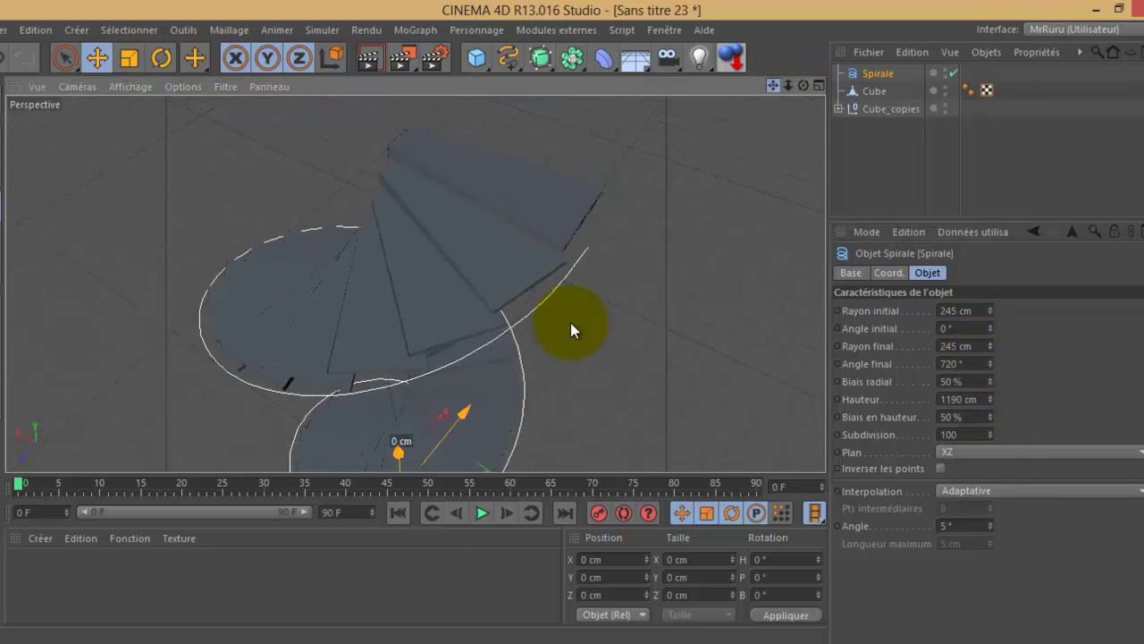
drag(804, 85, 572, 323)
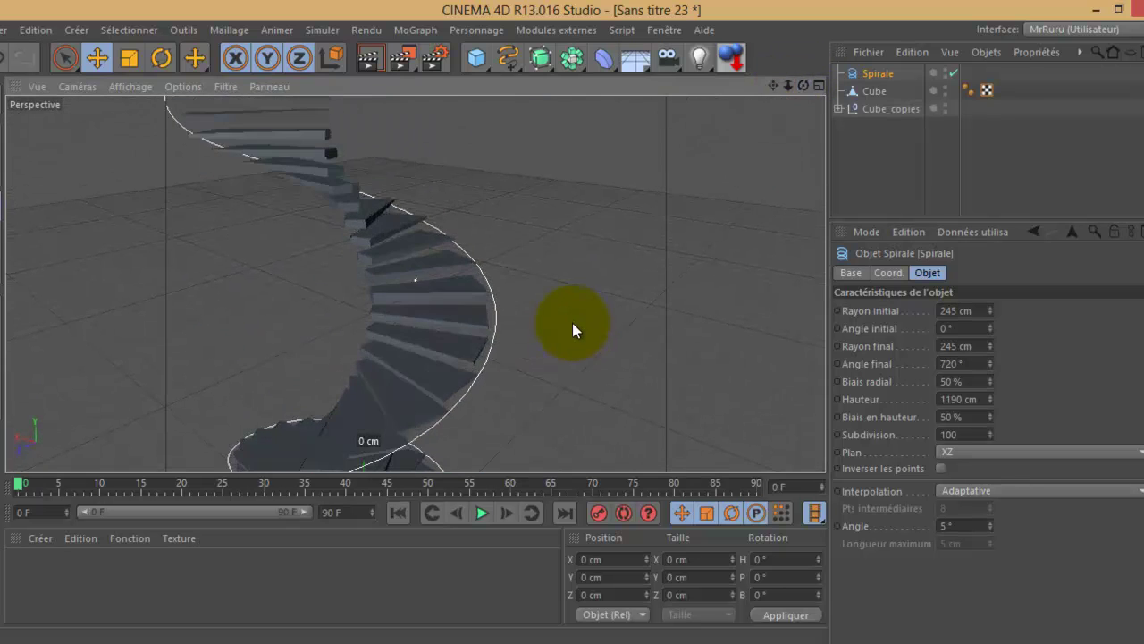
drag(787, 85, 574, 325)
drag(773, 85, 572, 323)
drag(804, 85, 571, 323)
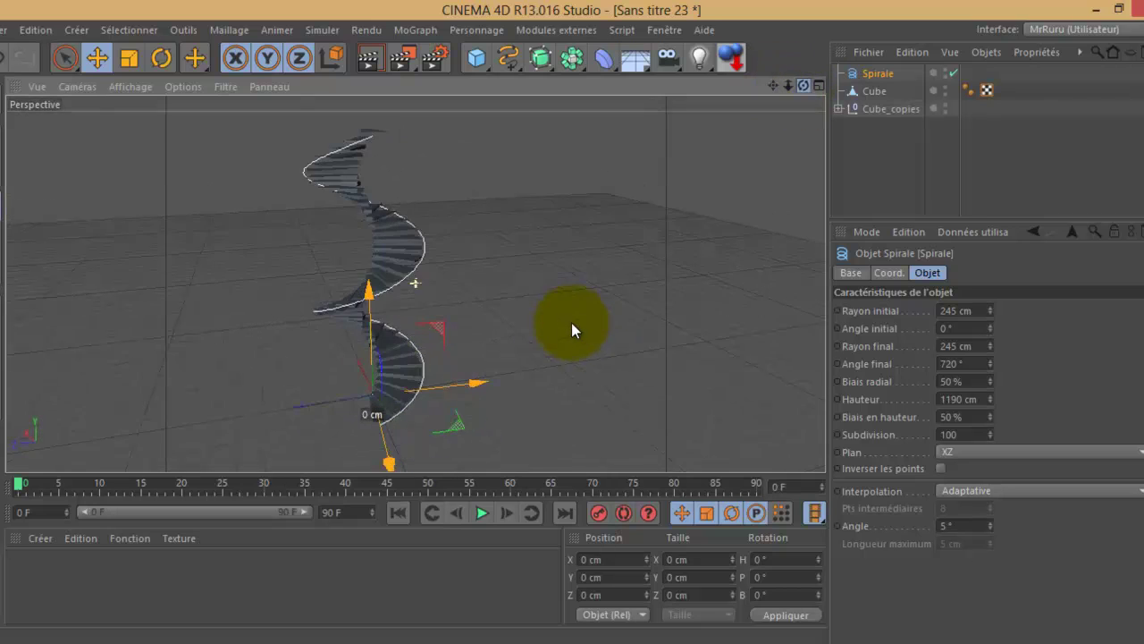
Create a Cercle with 10 cm radius, then add an Extrusion contrôlée NURBS sweep
click(522, 66)
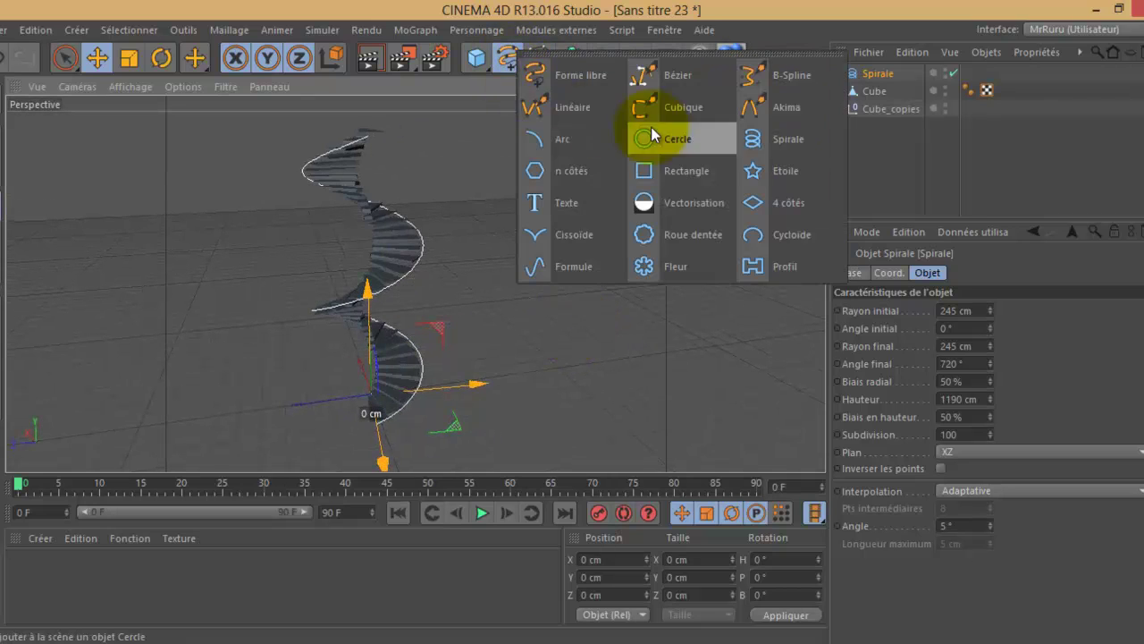
click(700, 140)
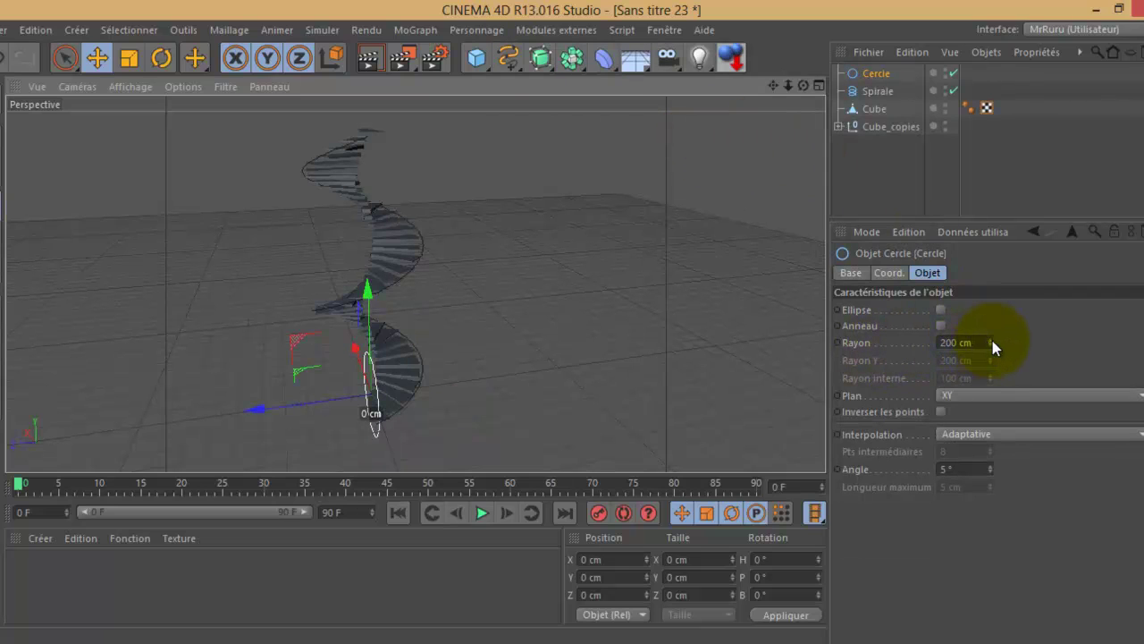
drag(990, 347, 989, 348)
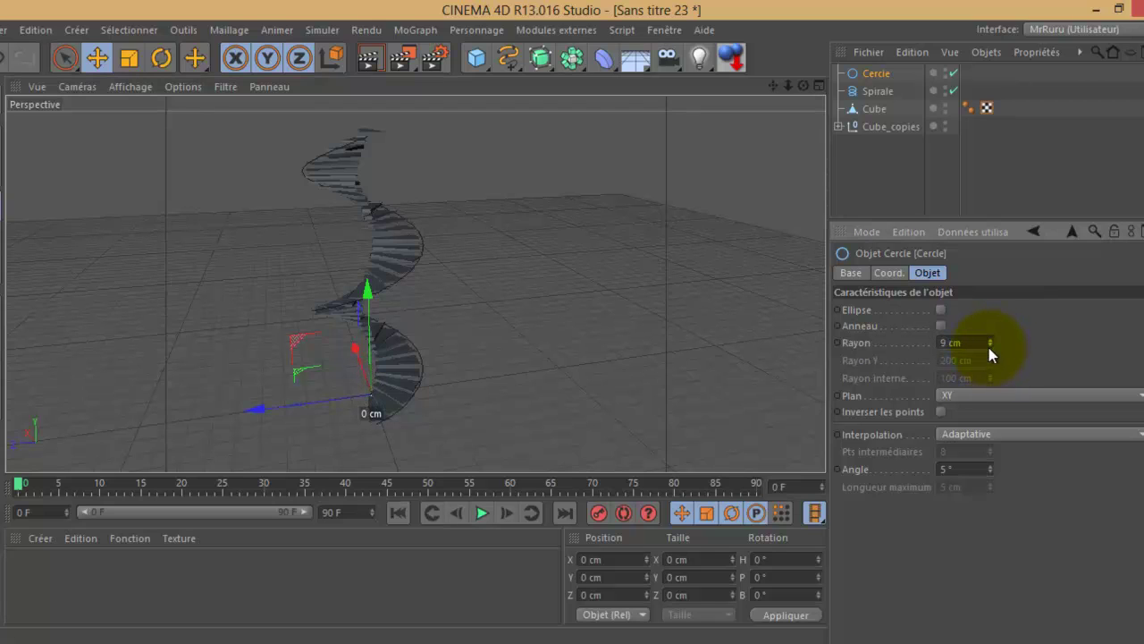
click(990, 340)
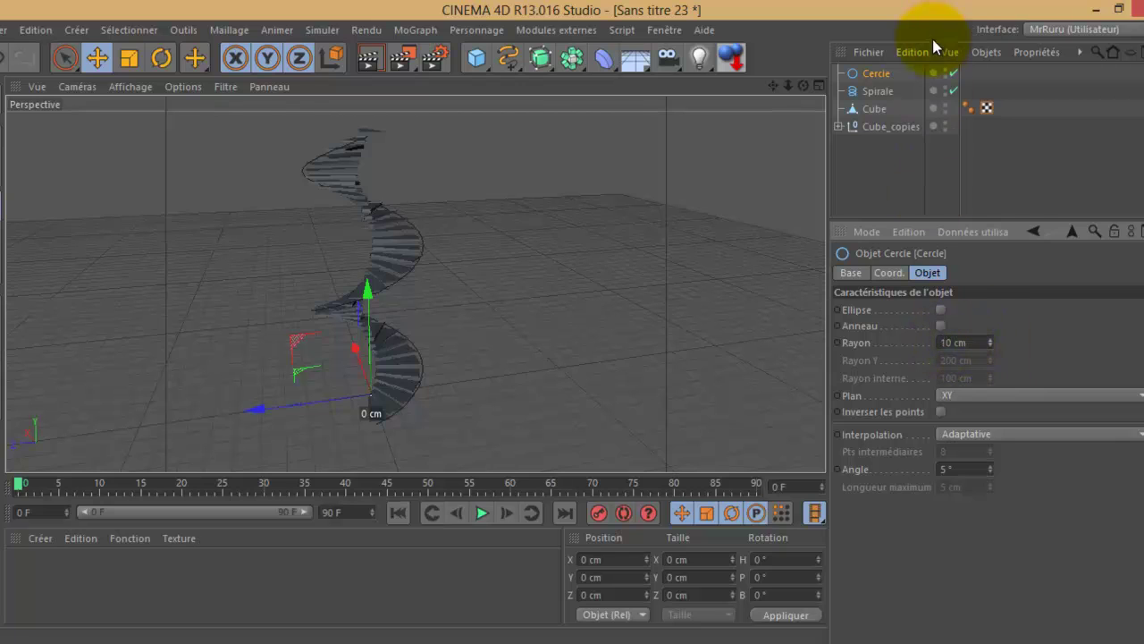
drag(540, 59, 592, 139)
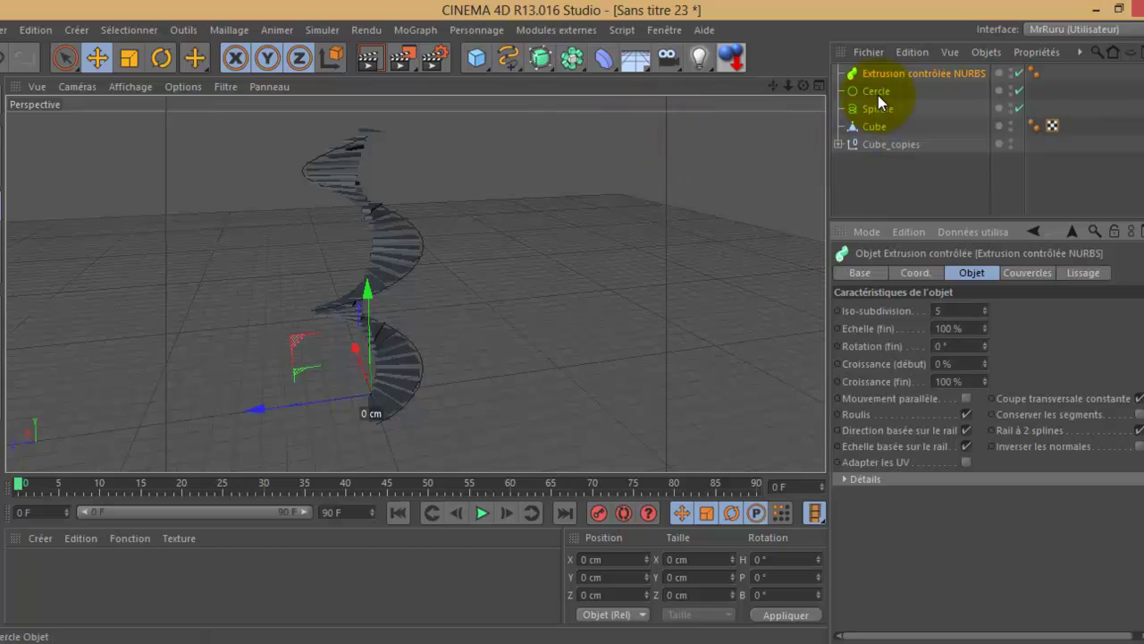
Nest the Cercle and Spirale under Extrusion contrôlée NURBS to sweep a tube handrail
mouse_move(876, 94)
mouse_down()
mouse_move(895, 72)
mouse_move(892, 99)
mouse_up()
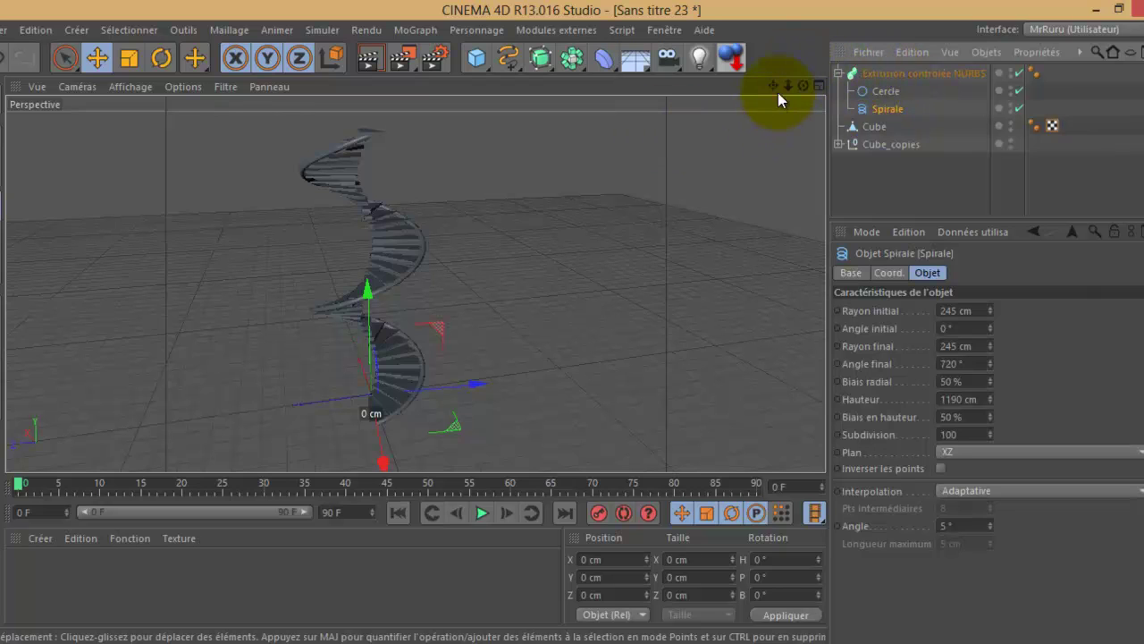
drag(791, 87, 573, 321)
mouse_move(799, 90)
mouse_down()
mouse_move(572, 330)
mouse_move(797, 84)
mouse_up()
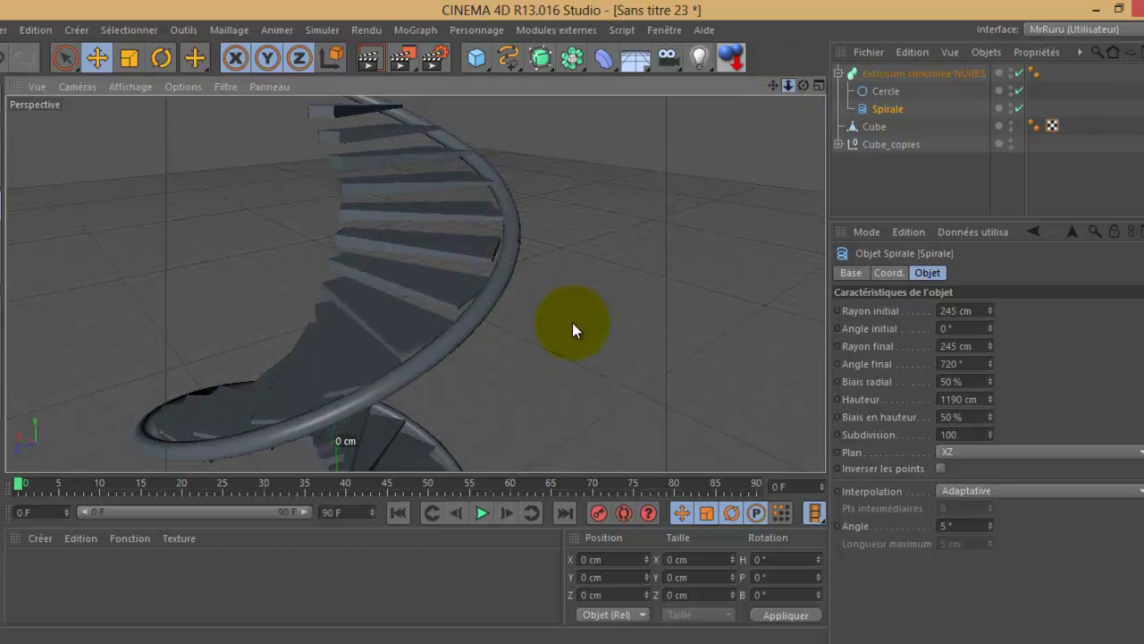
drag(572, 323, 572, 324)
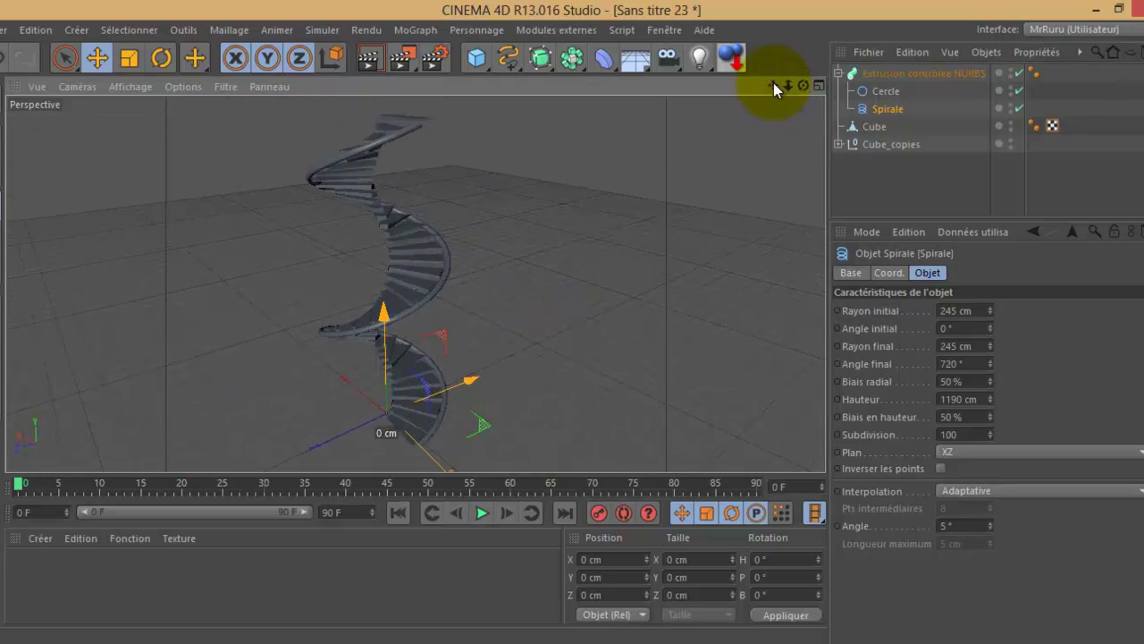
mouse_move(773, 82)
mouse_down()
mouse_move(573, 323)
mouse_move(791, 90)
mouse_move(572, 322)
mouse_up()
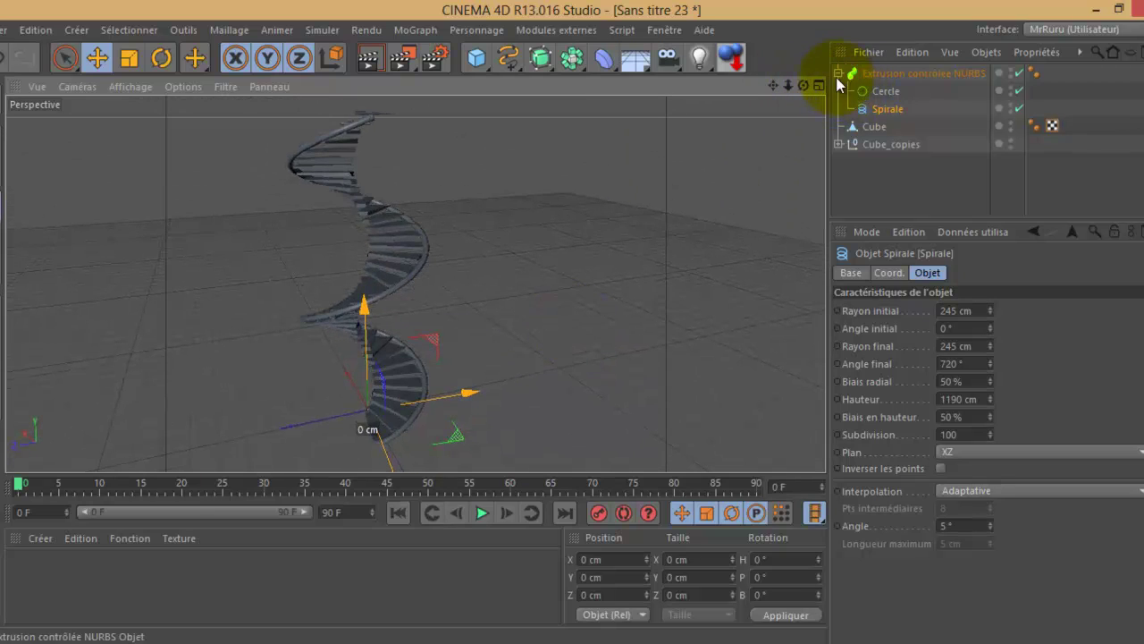
click(565, 637)
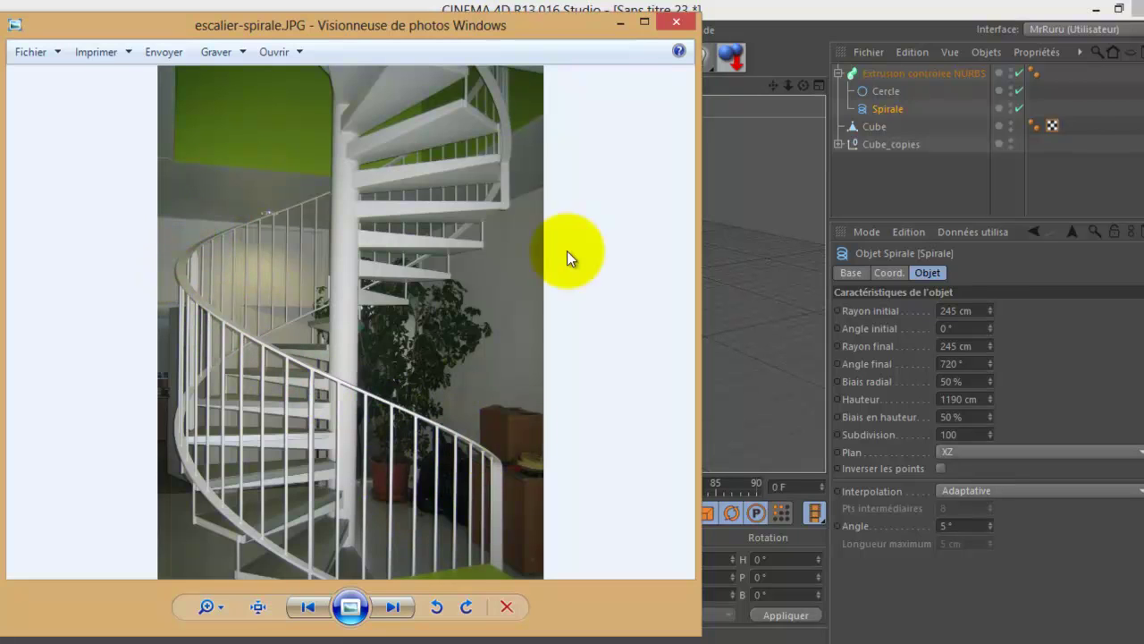
click(617, 24)
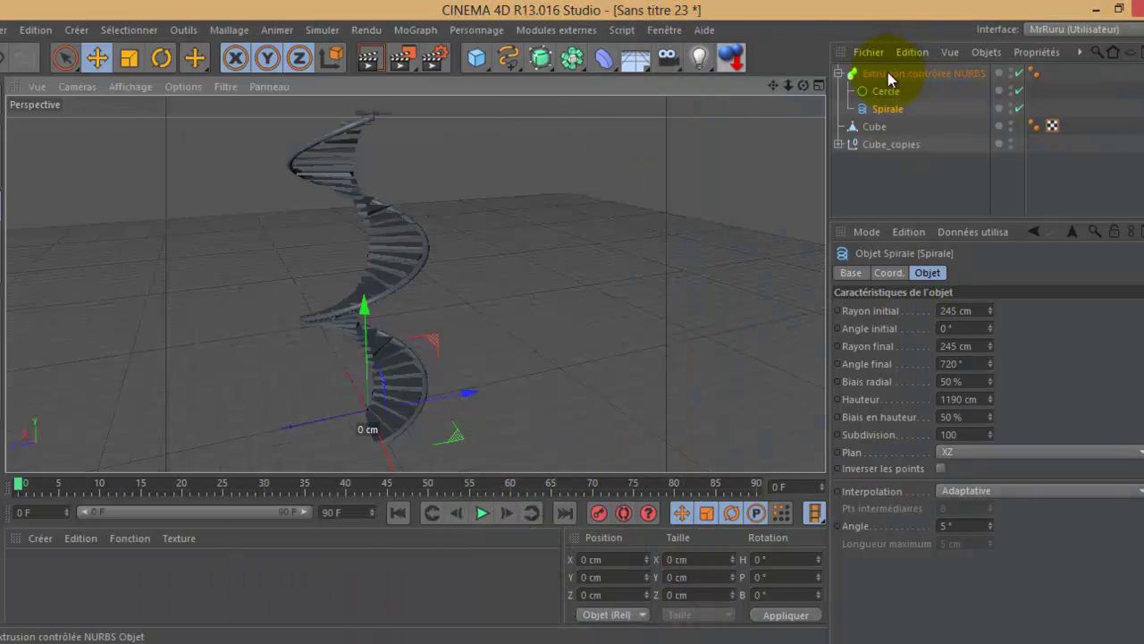
click(893, 73)
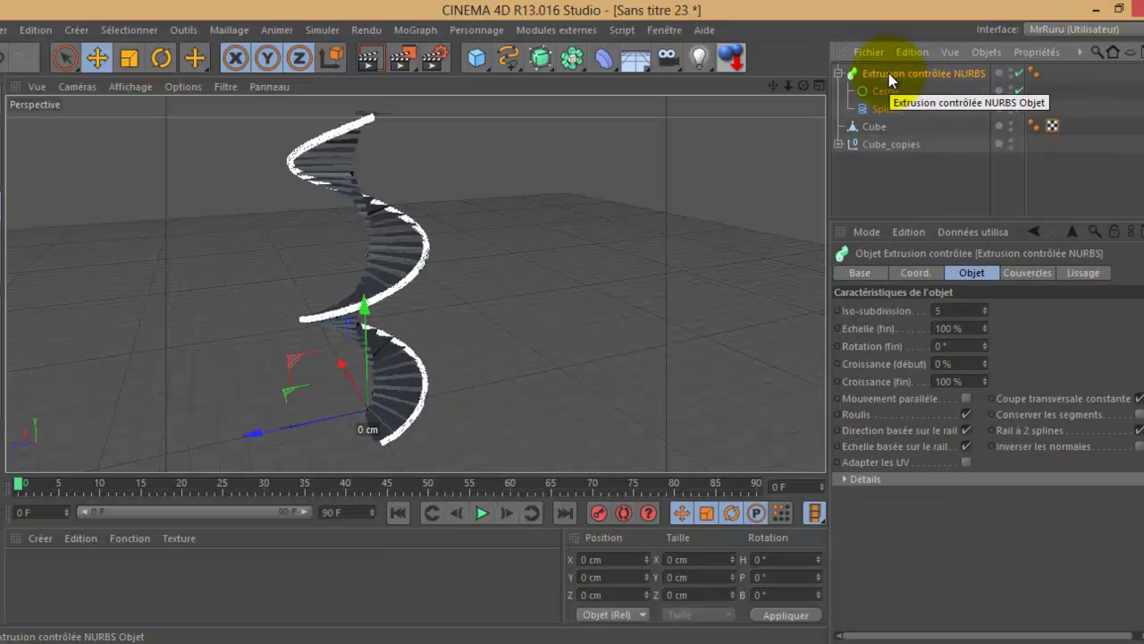
Duplicate the handrail sweep and reduce the copied circle's radius
ctrl+drag(889, 70, 890, 66)
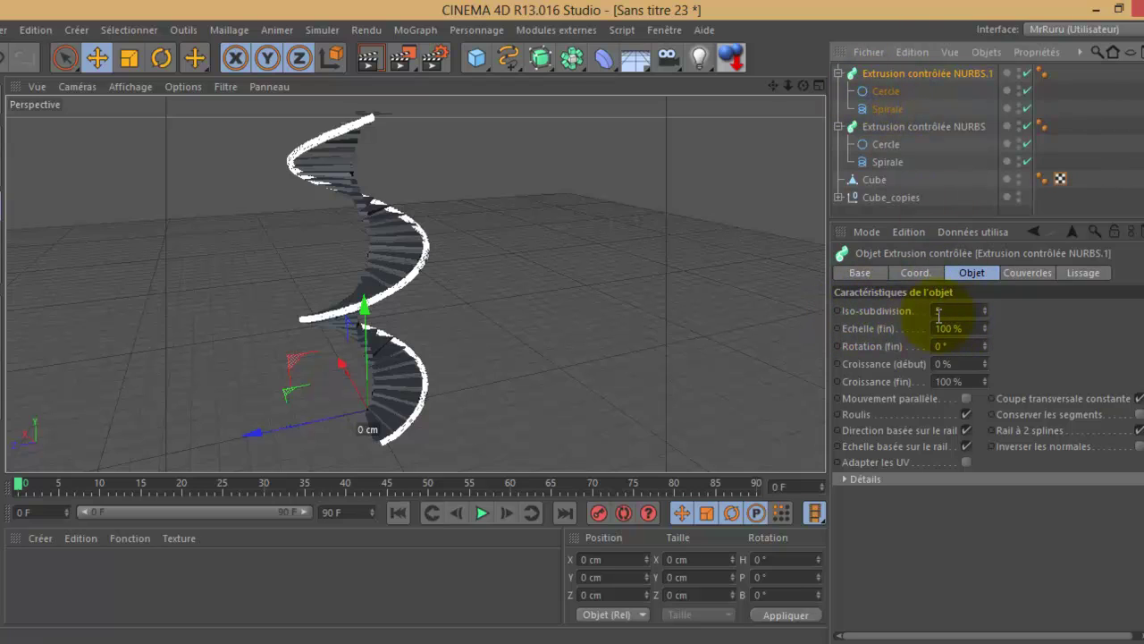
click(883, 92)
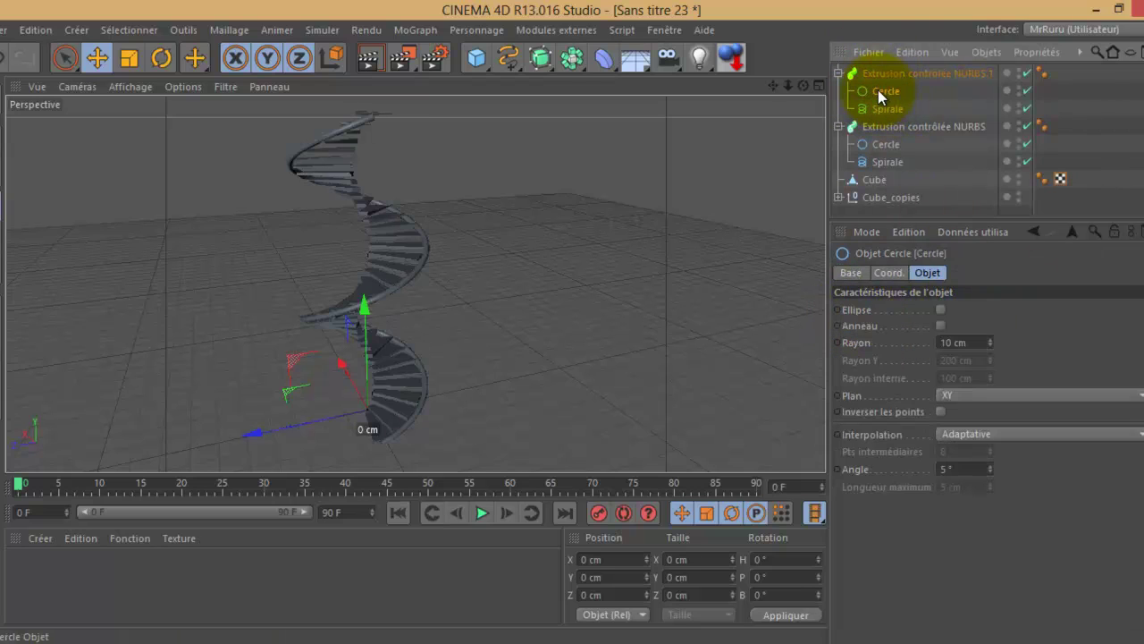
click(989, 347)
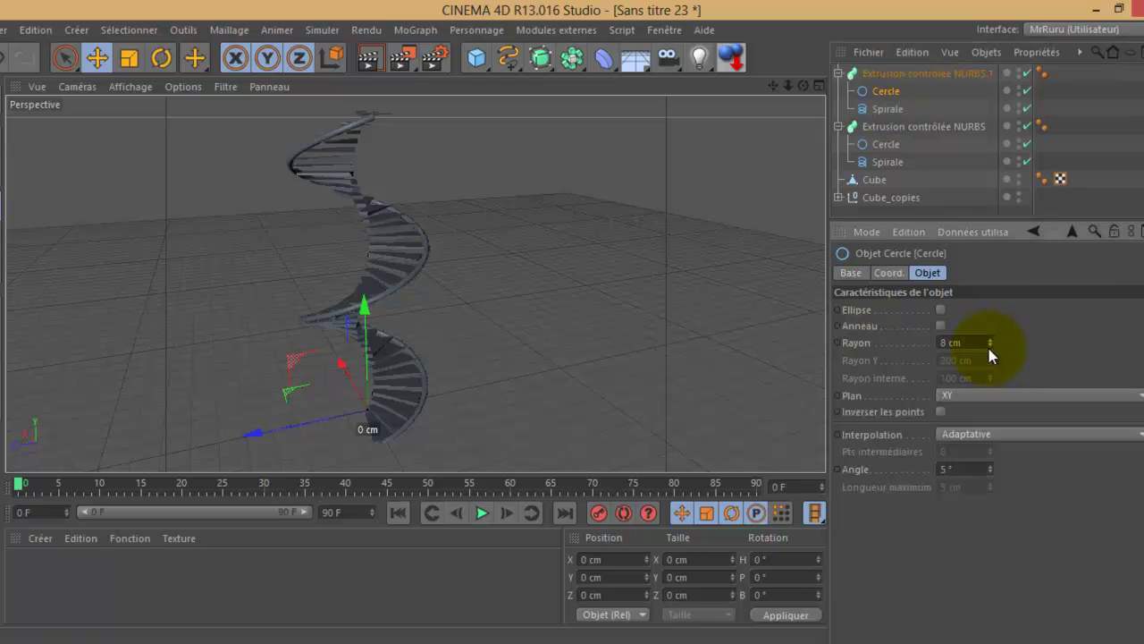
double_click(988, 346)
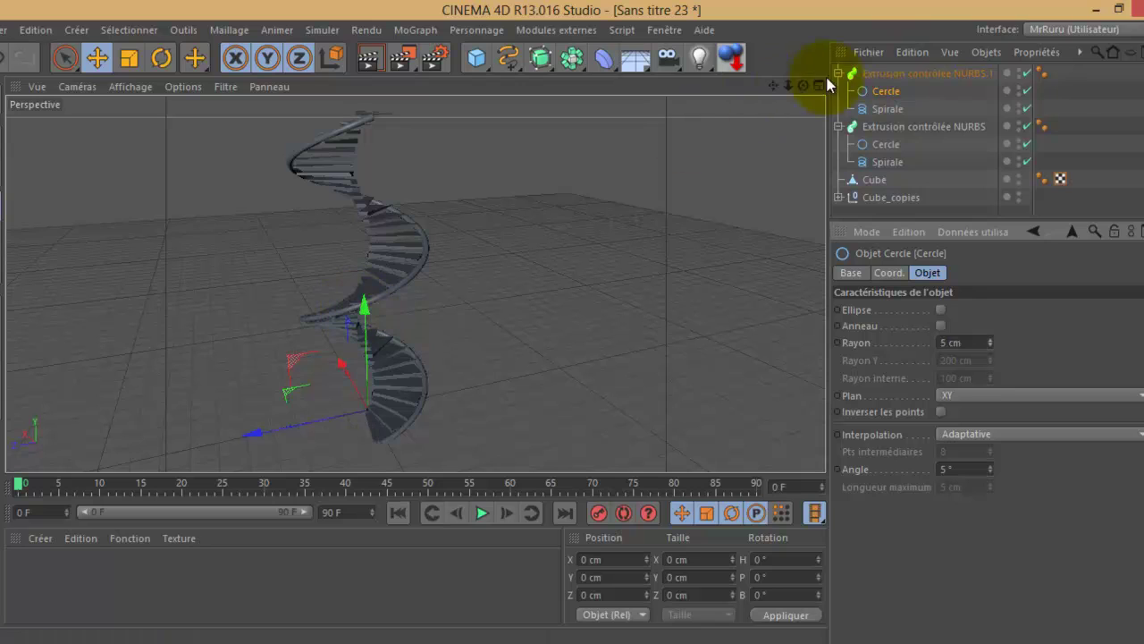
Raise the second handrail about 91.7 cm, then collapse and deselect it
click(892, 74)
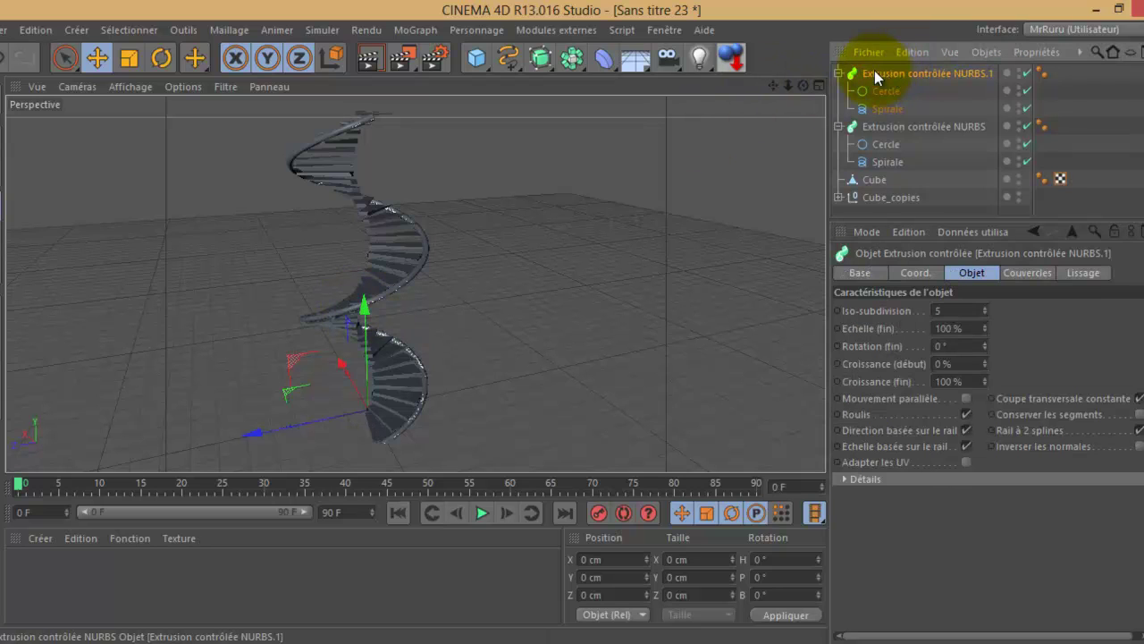
drag(364, 308, 362, 279)
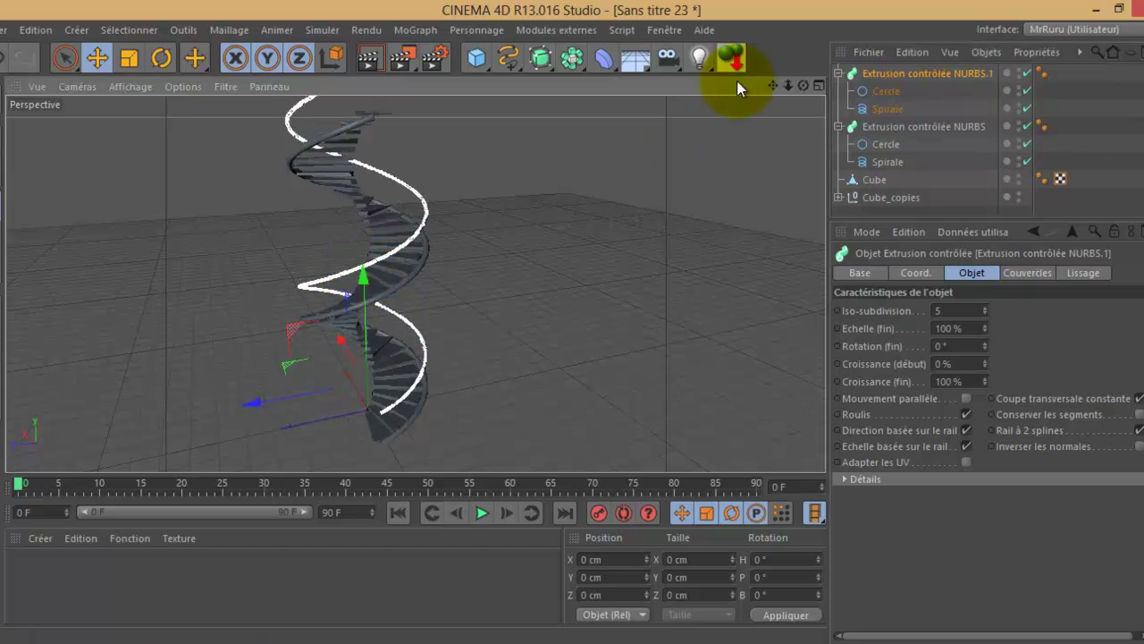
drag(802, 82, 796, 85)
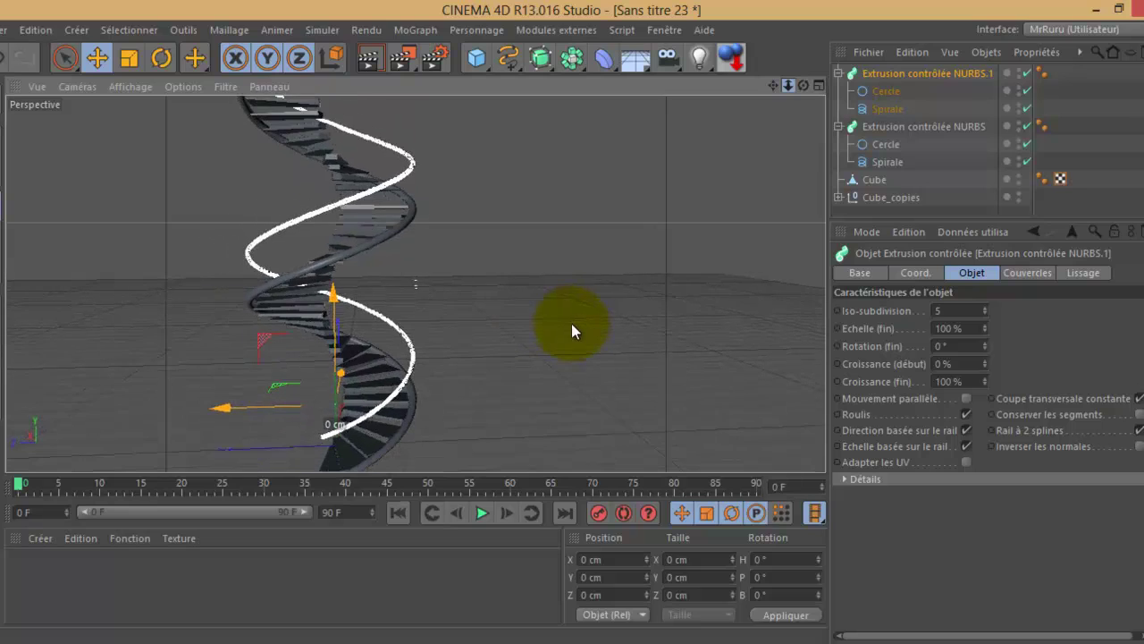
drag(581, 327, 783, 89)
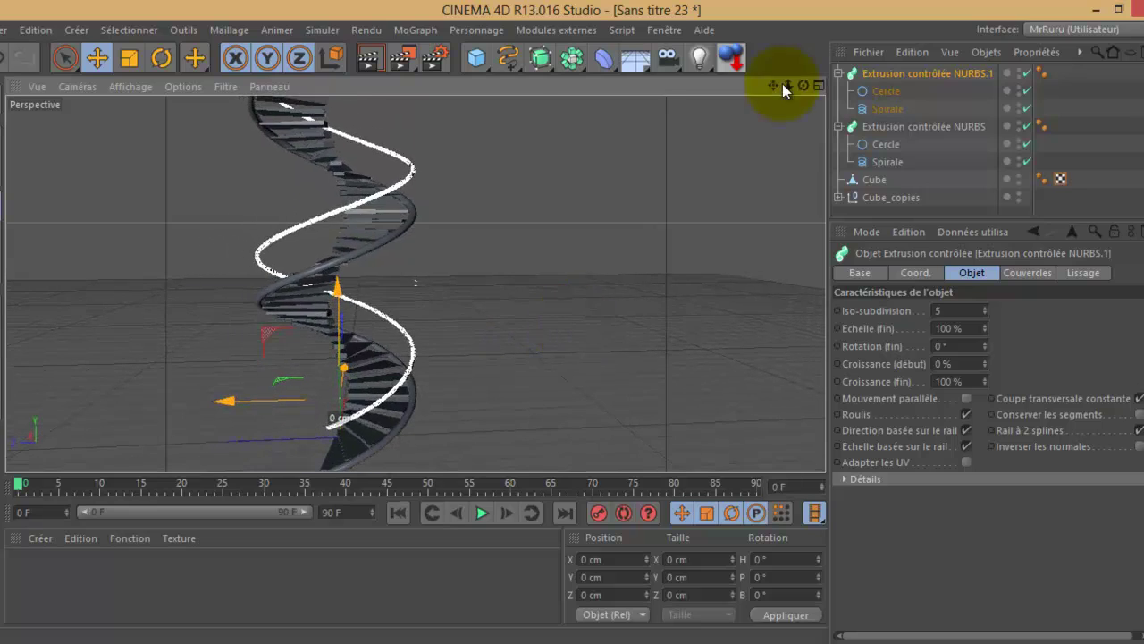
click(839, 73)
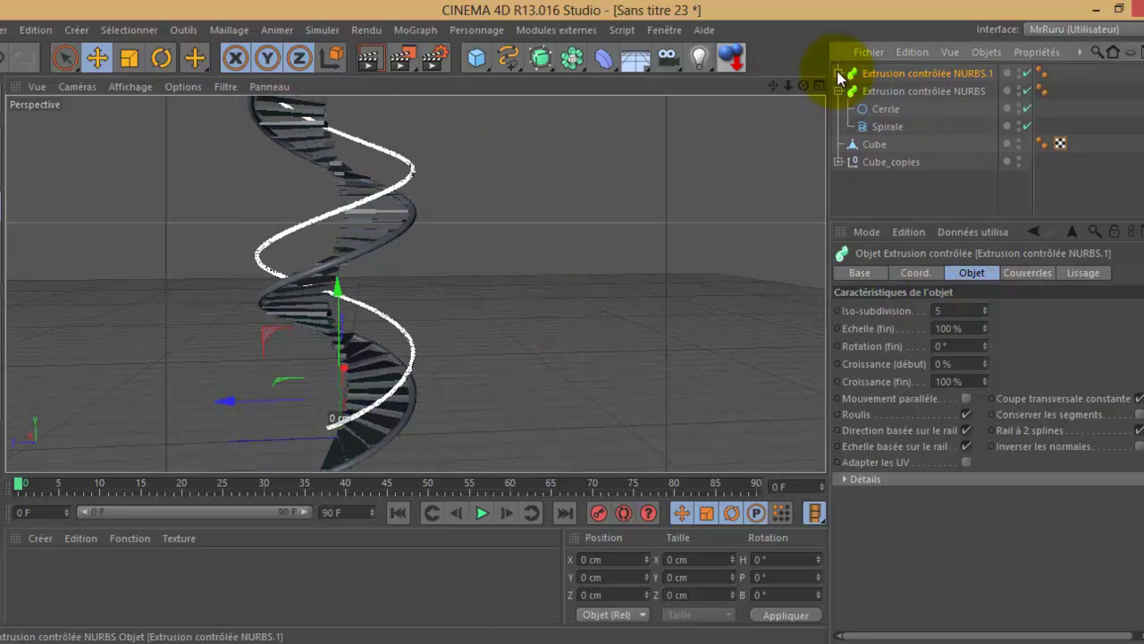
click(900, 205)
Compare the staircase against the spiral staircase reference photo
drag(804, 86, 807, 92)
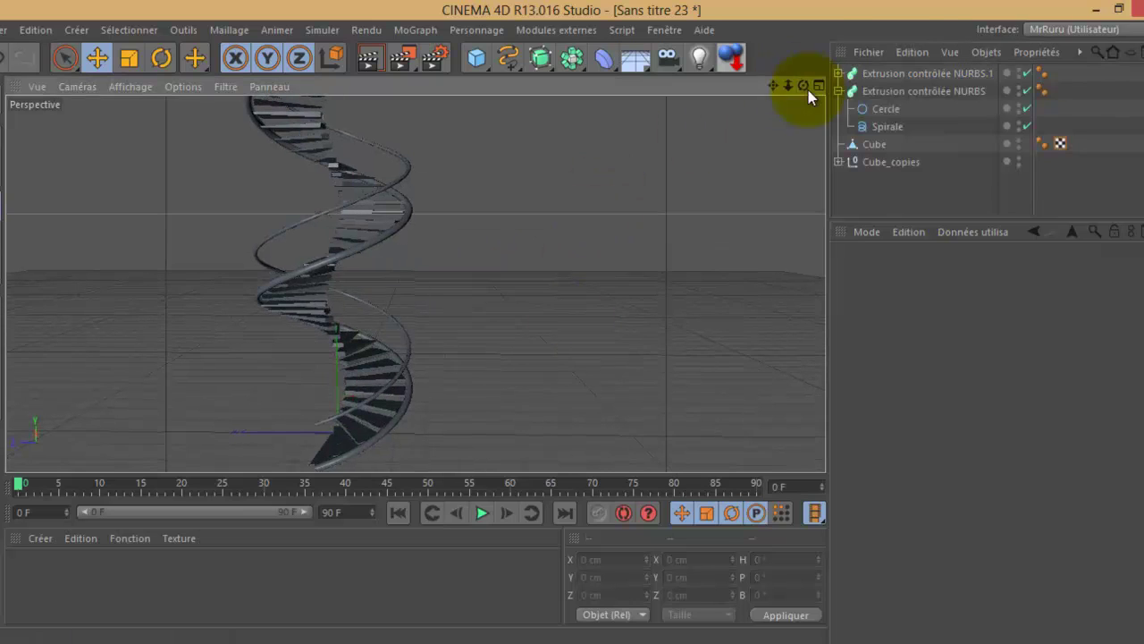
click(577, 633)
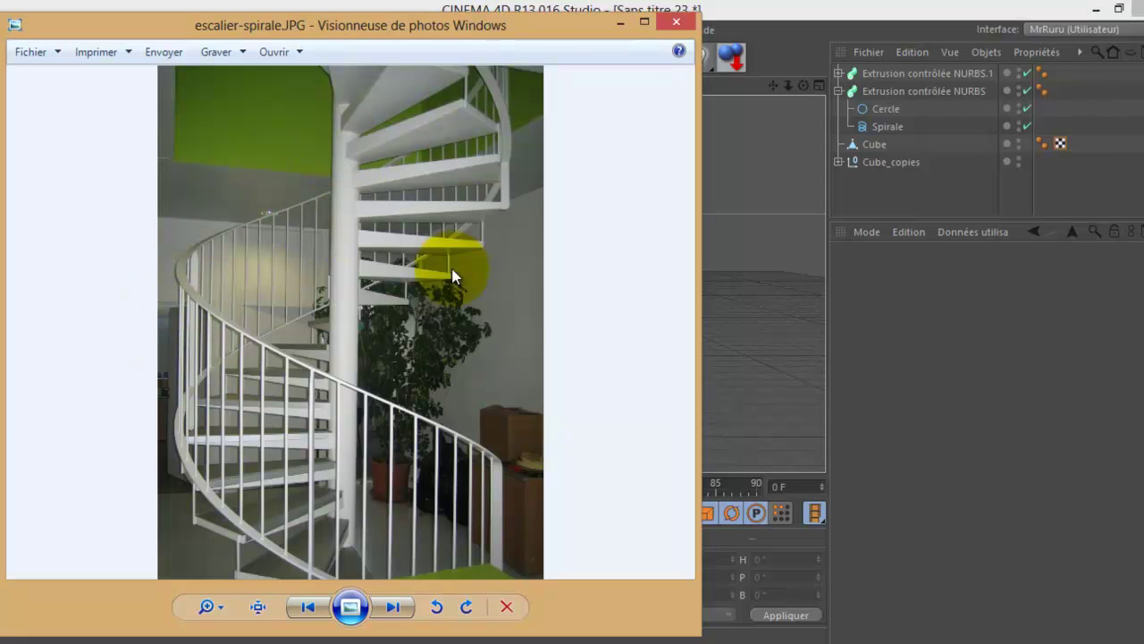
click(617, 24)
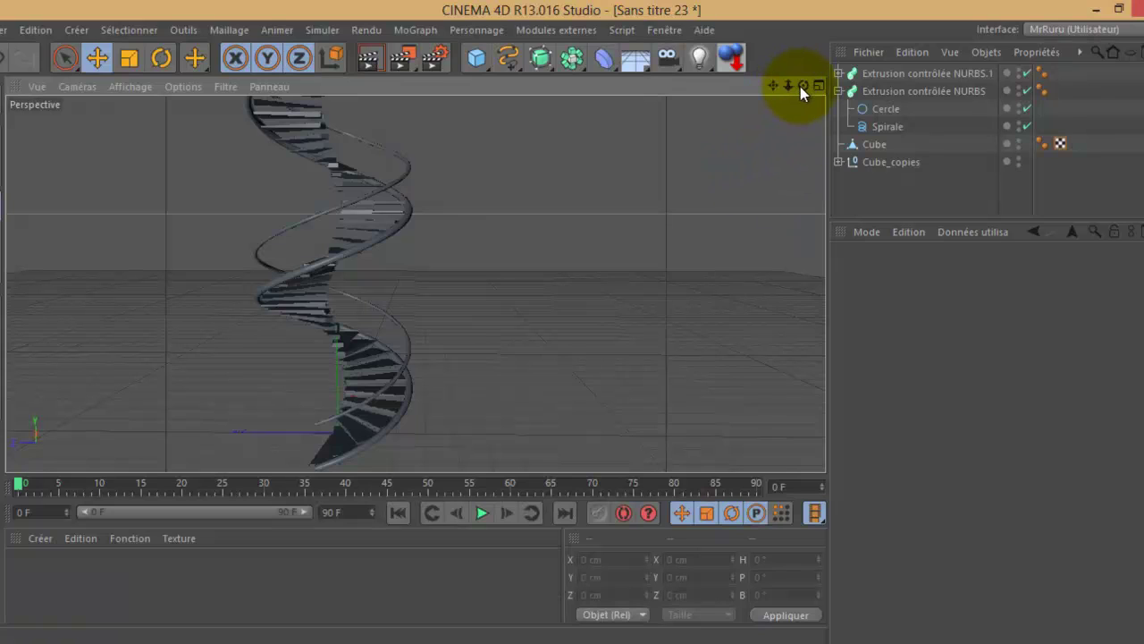
Add a Cylindre, raise it to mid-height and narrow its radius to 2 cm
mouse_move(474, 56)
mouse_down()
mouse_move(620, 82)
mouse_move(936, 73)
mouse_up()
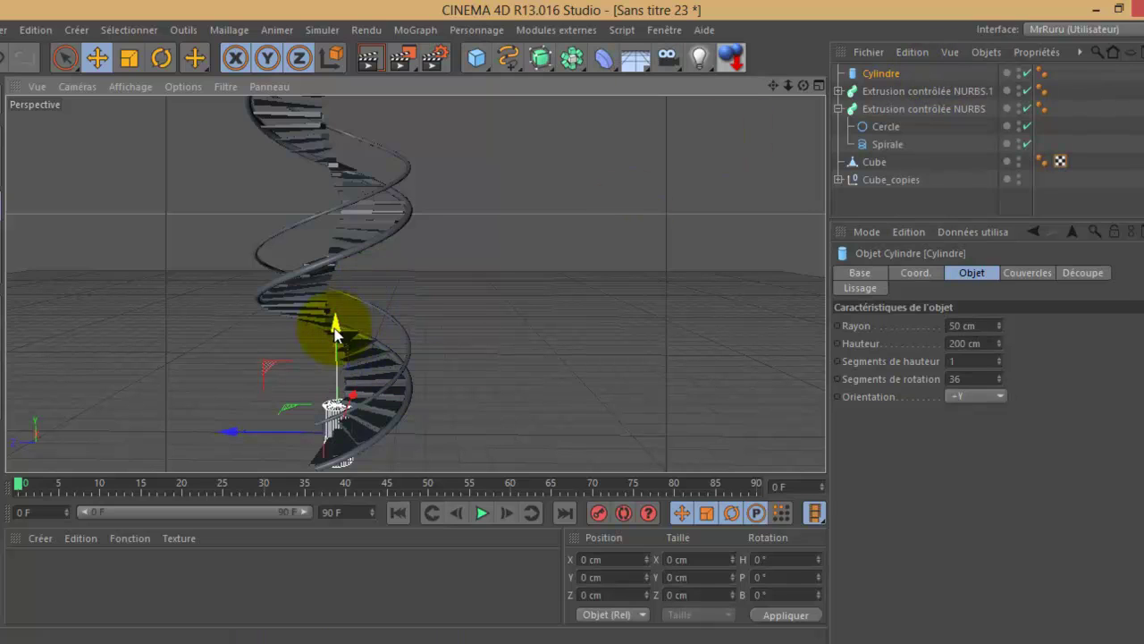
drag(333, 326, 315, 179)
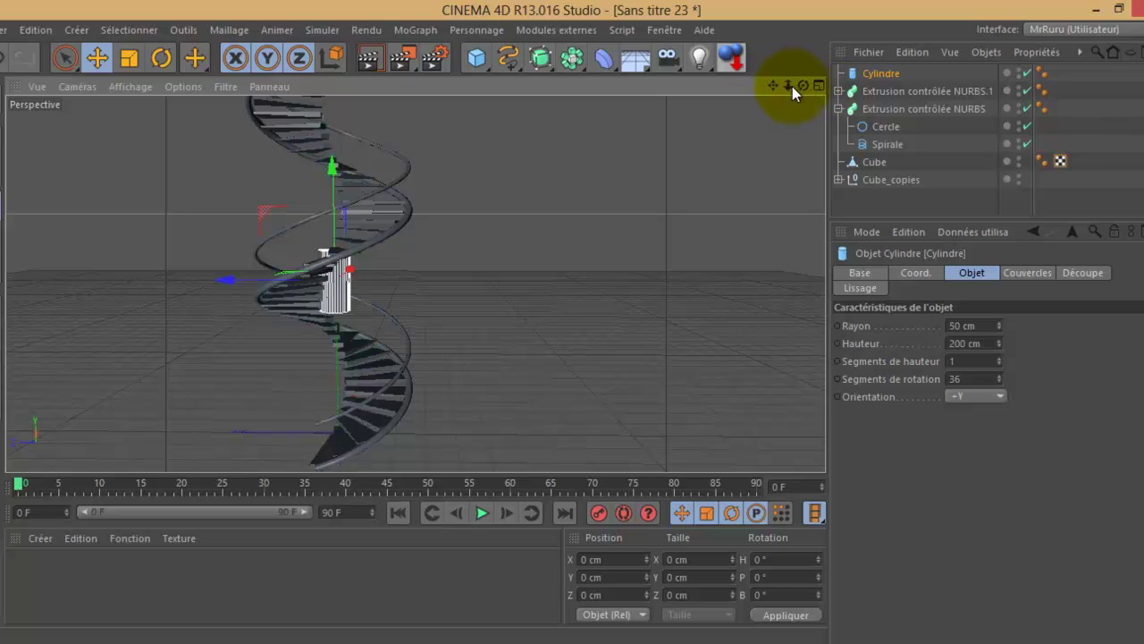
drag(770, 83, 791, 89)
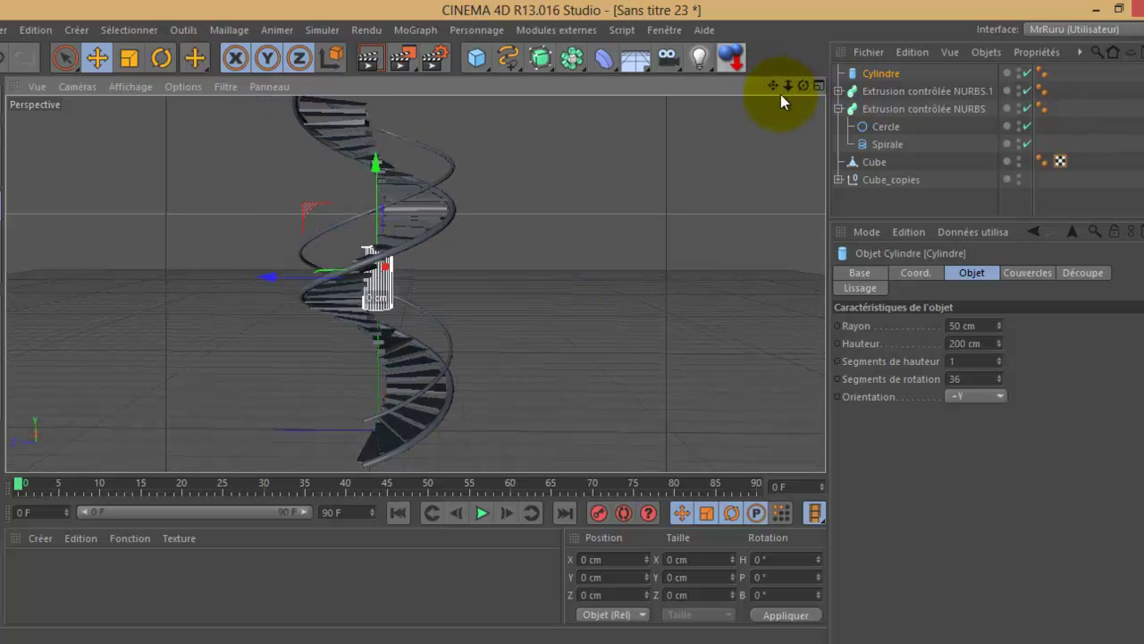
click(879, 73)
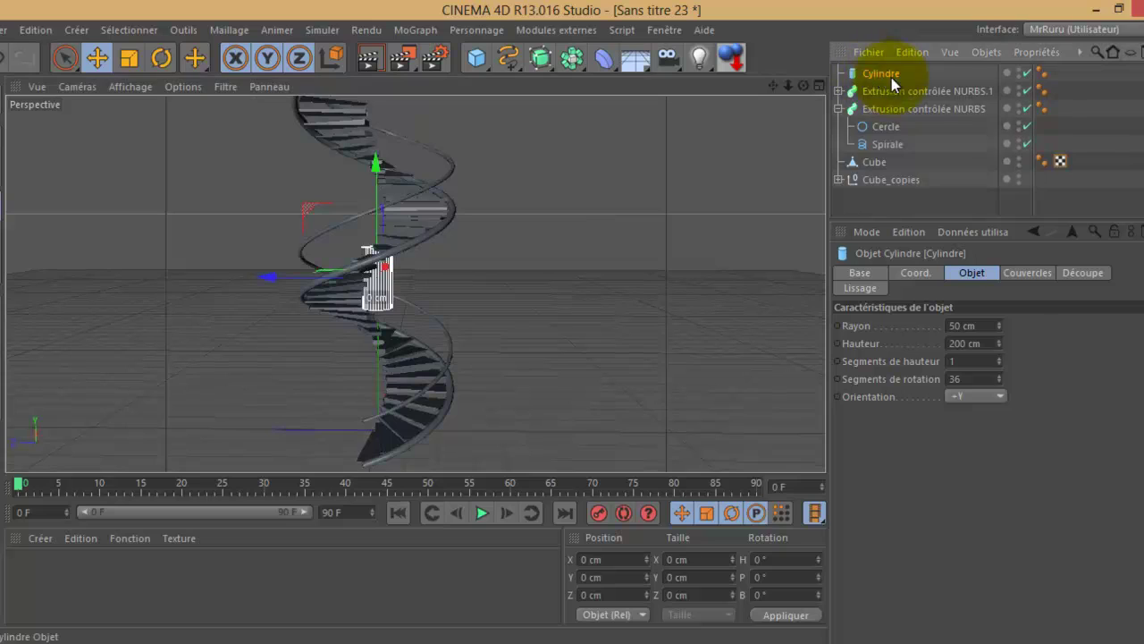
drag(1001, 326, 998, 327)
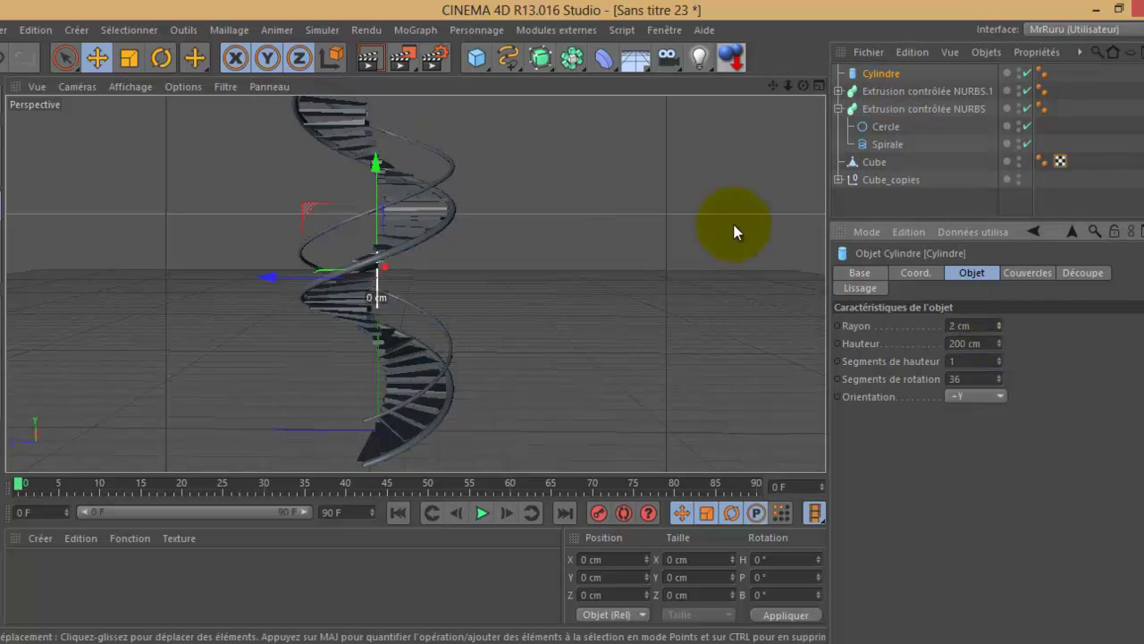
click(411, 28)
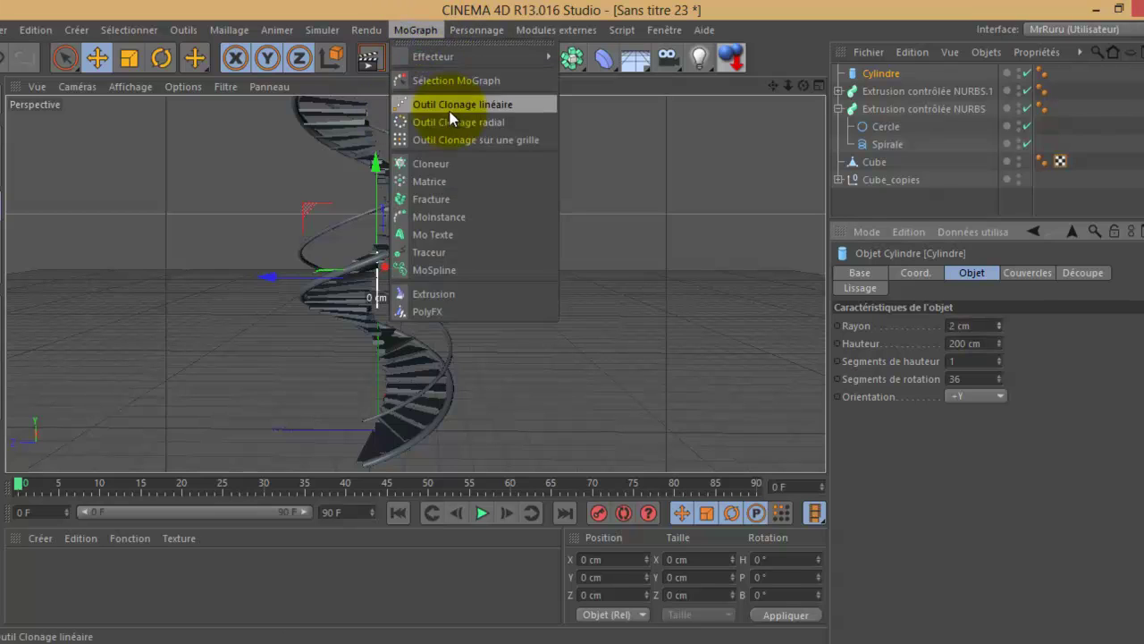
Add a Cloneur holding the Cylindre, set to Objet mode along the Spirale
click(439, 169)
mouse_move(881, 90)
mouse_down()
mouse_move(901, 72)
mouse_move(885, 90)
mouse_up()
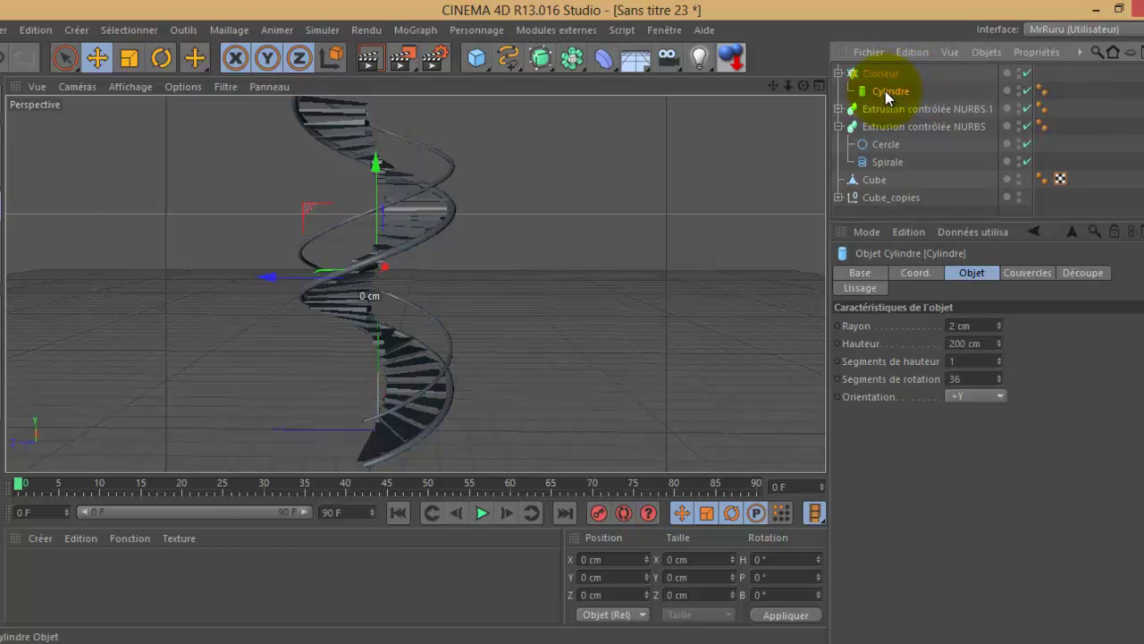
click(883, 73)
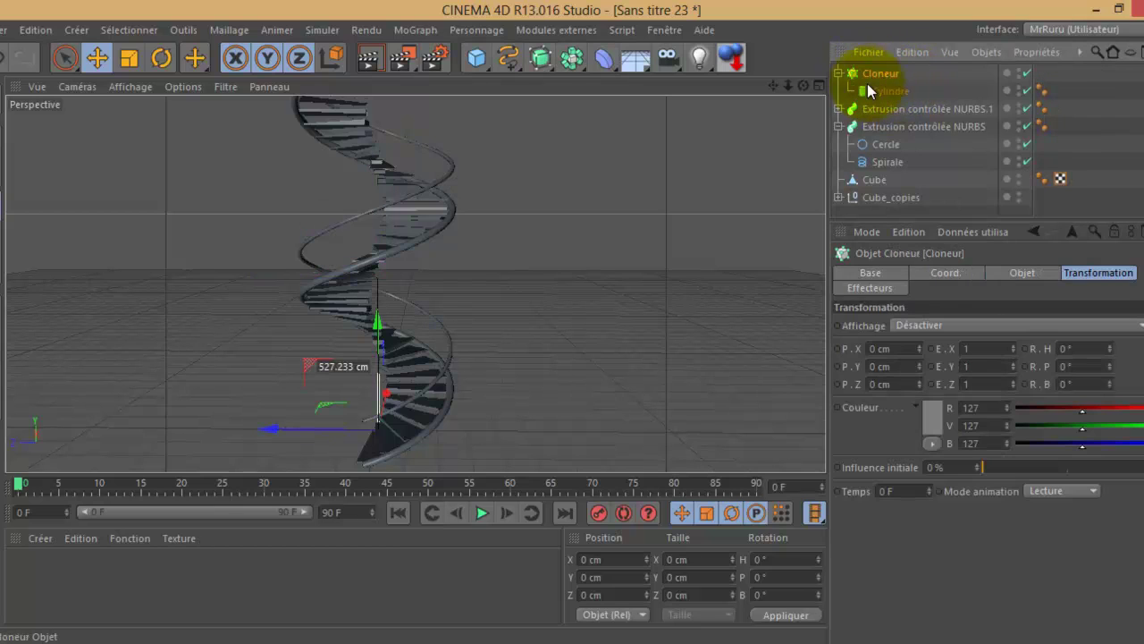
click(1010, 272)
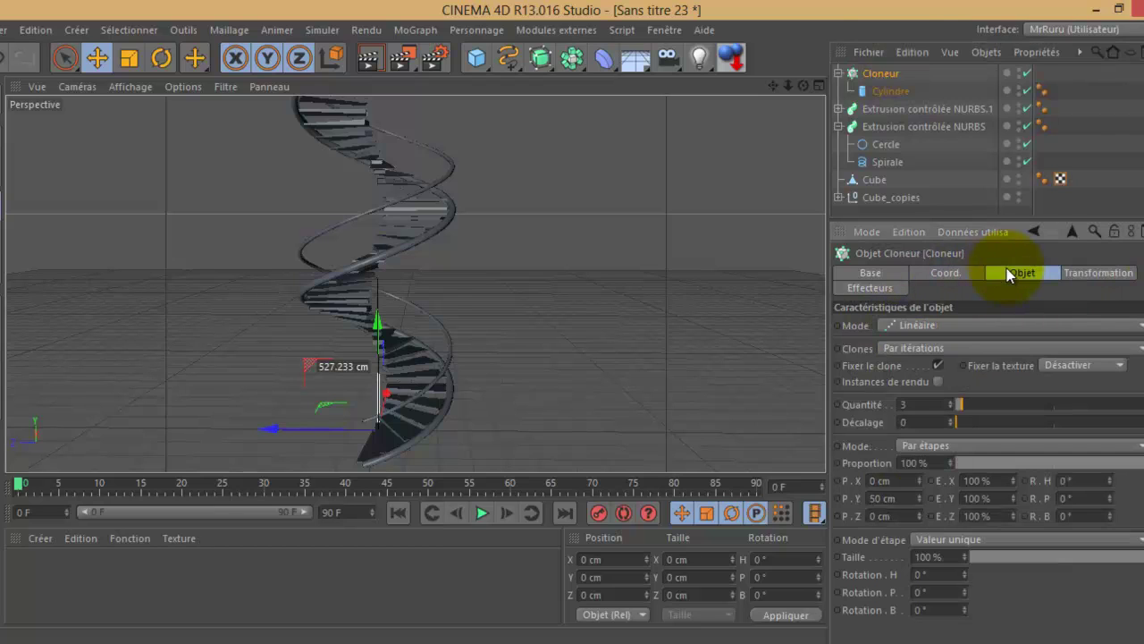
click(960, 323)
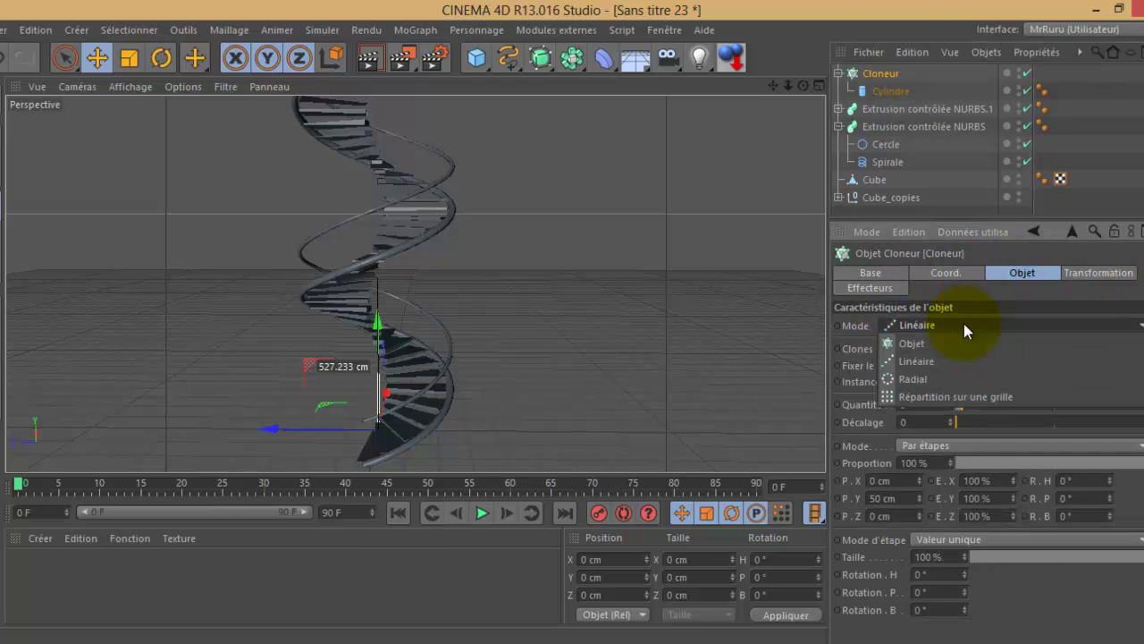
click(916, 344)
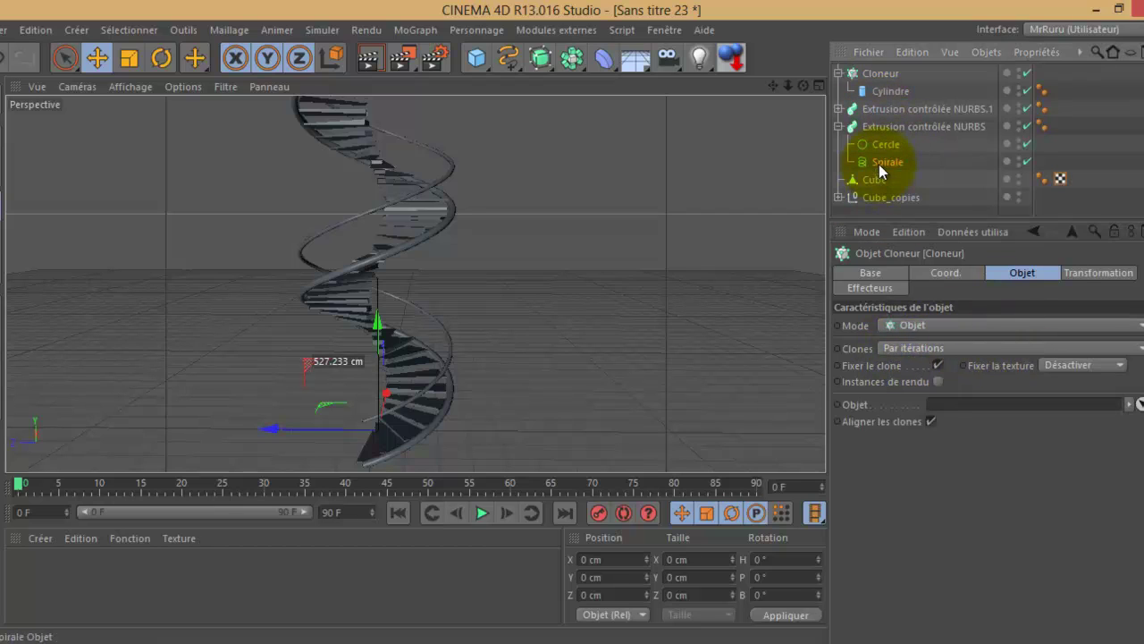
drag(879, 163, 939, 407)
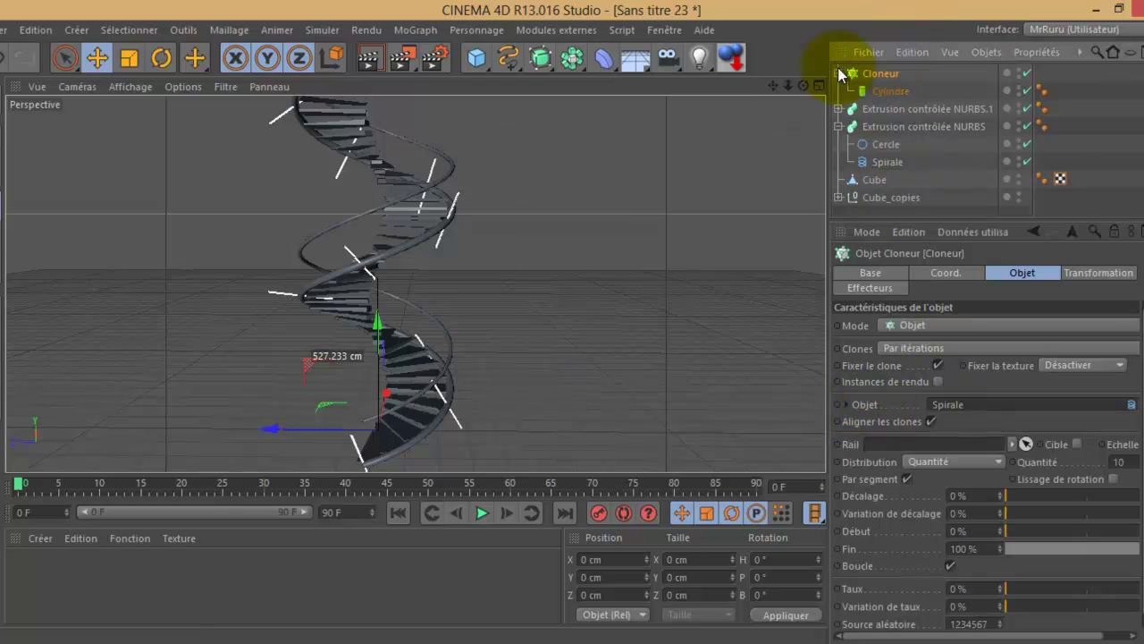
Turn off Aligner les clones and distribute the balusters Par étapes every 60 cm
mouse_move(804, 86)
mouse_down()
mouse_move(566, 331)
mouse_move(580, 321)
mouse_move(541, 324)
mouse_move(571, 324)
mouse_move(594, 154)
mouse_up()
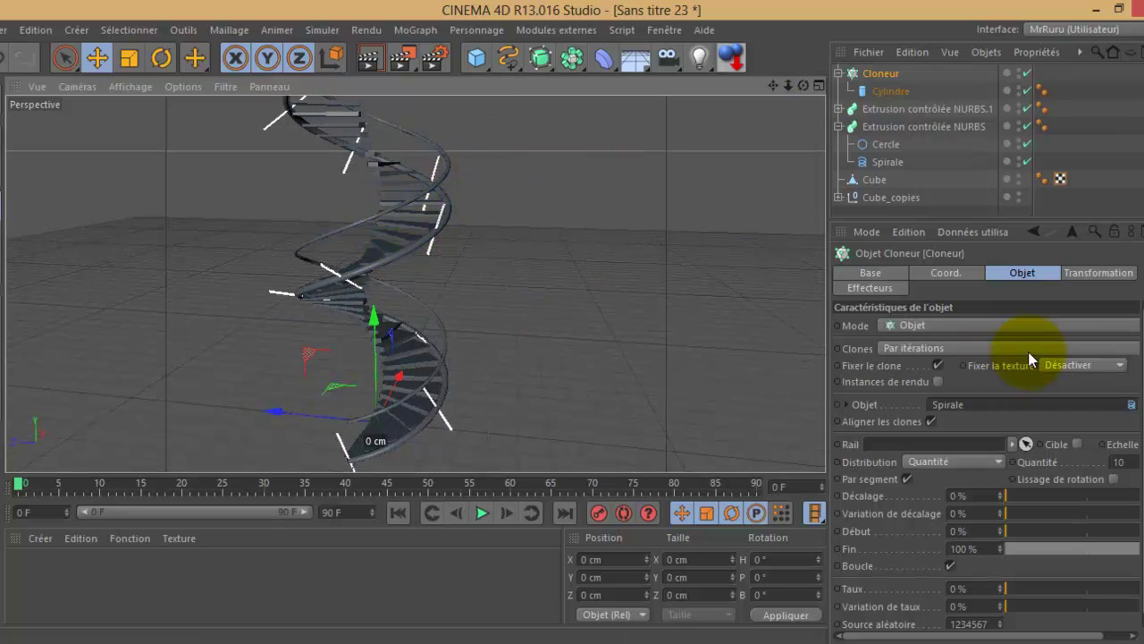
scroll(1131, 404, down, 1)
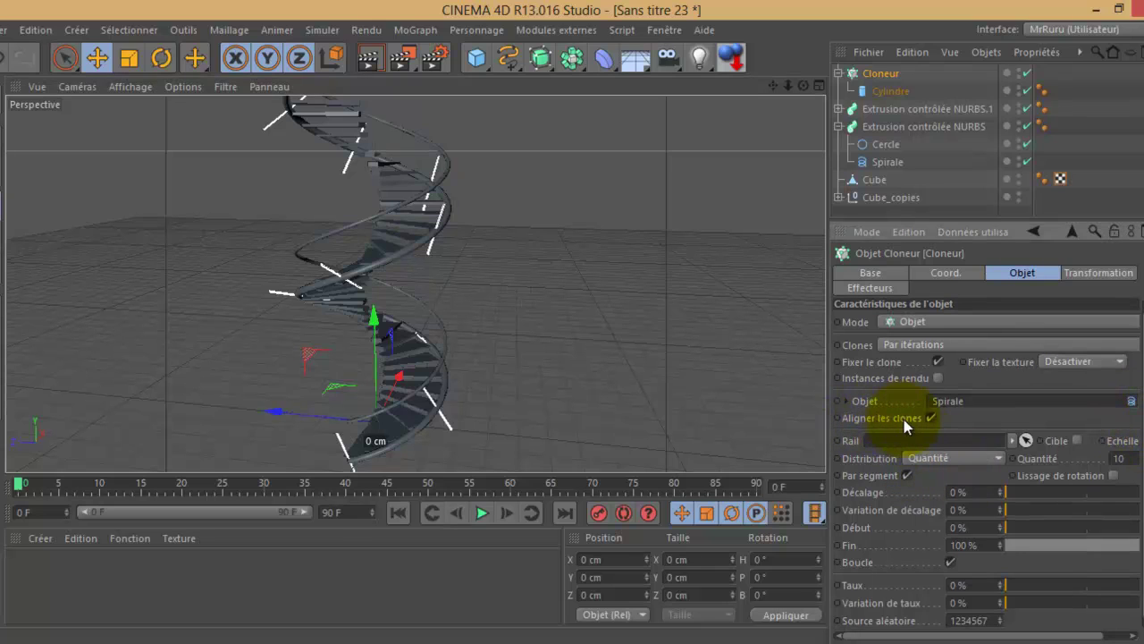
click(933, 420)
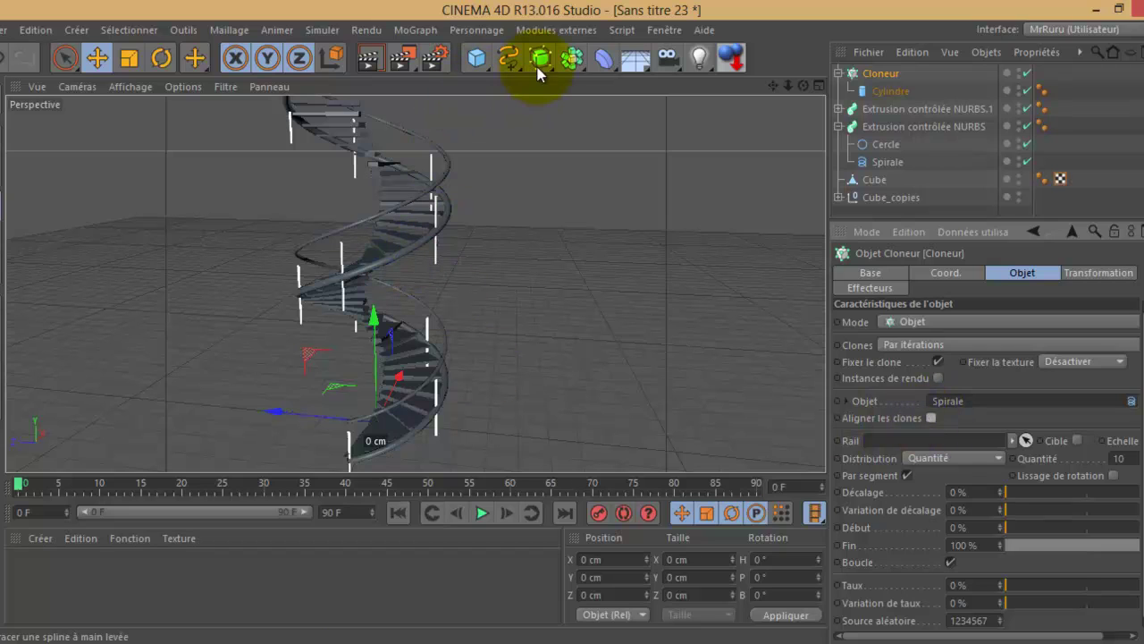
drag(803, 84, 809, 82)
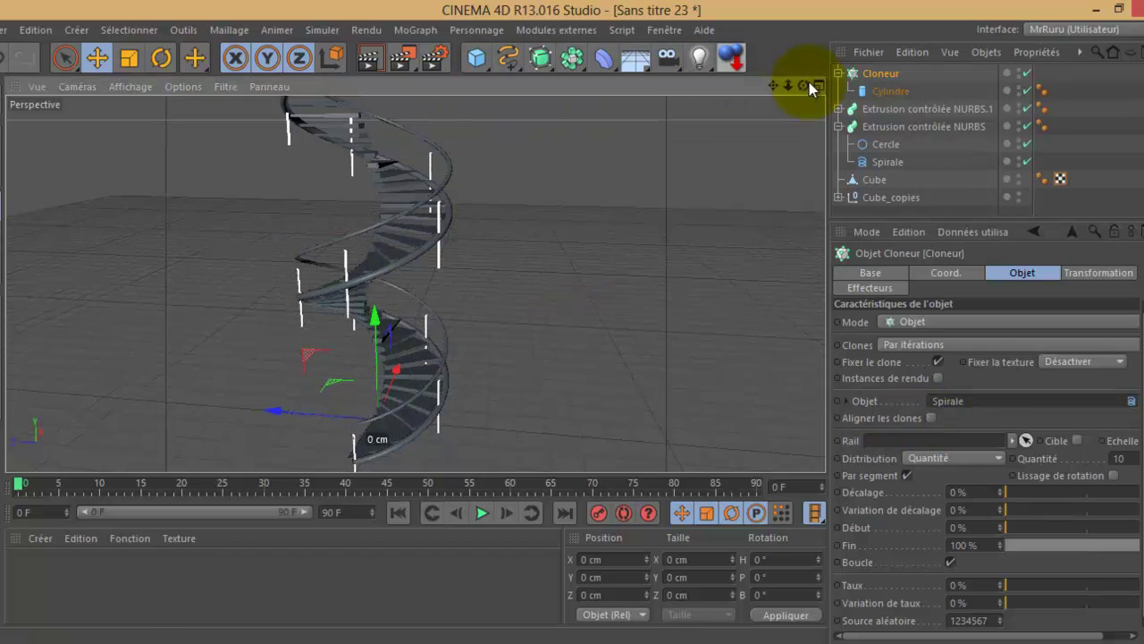
click(969, 457)
click(968, 492)
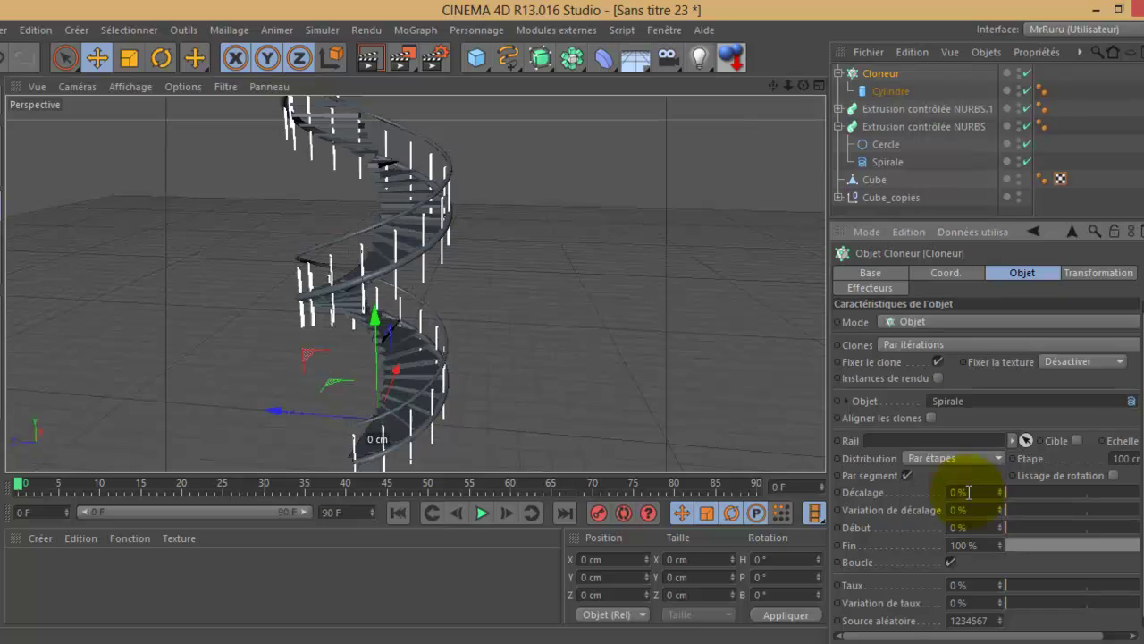
mouse_move(576, 324)
alt+mouse_down()
mouse_move(523, 328)
mouse_move(572, 325)
alt+mouse_up()
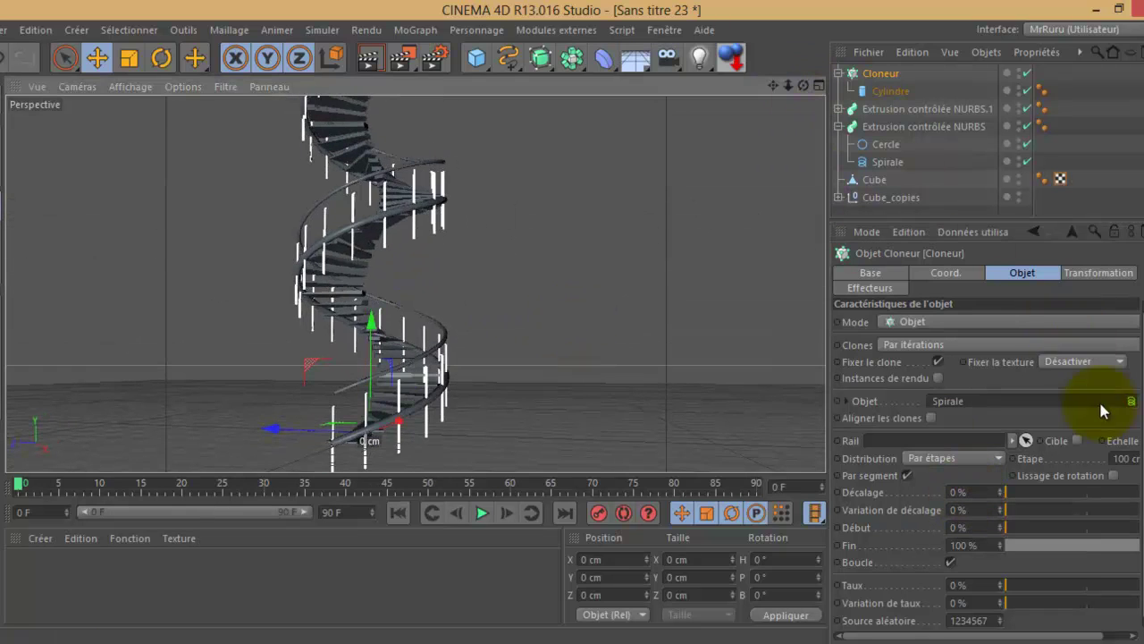
drag(1072, 635, 1100, 635)
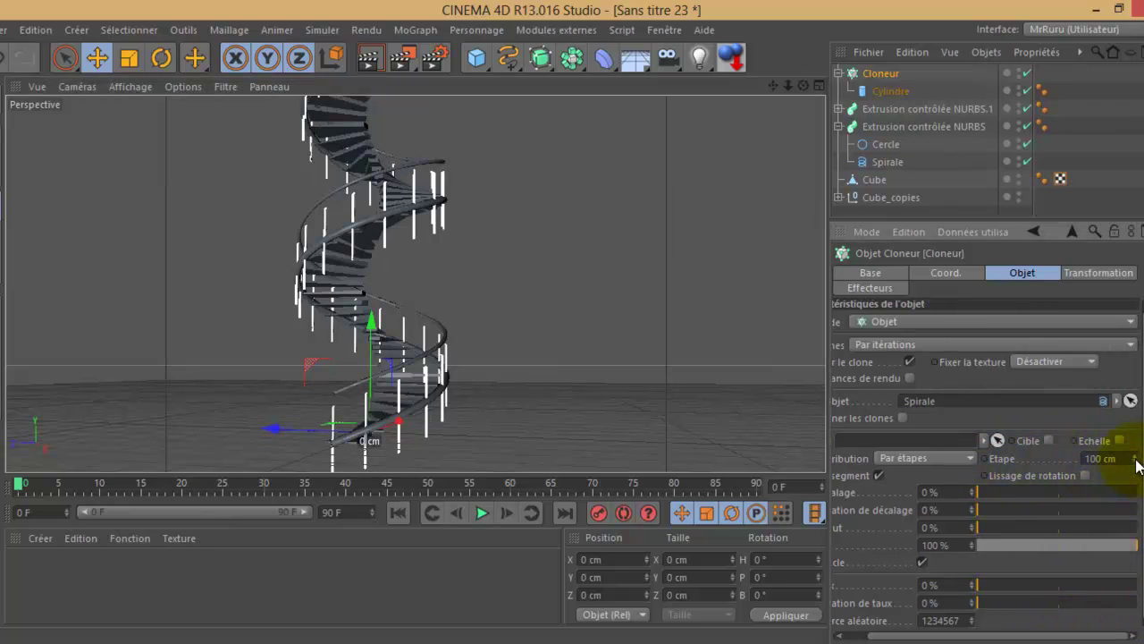
drag(1137, 462, 1137, 463)
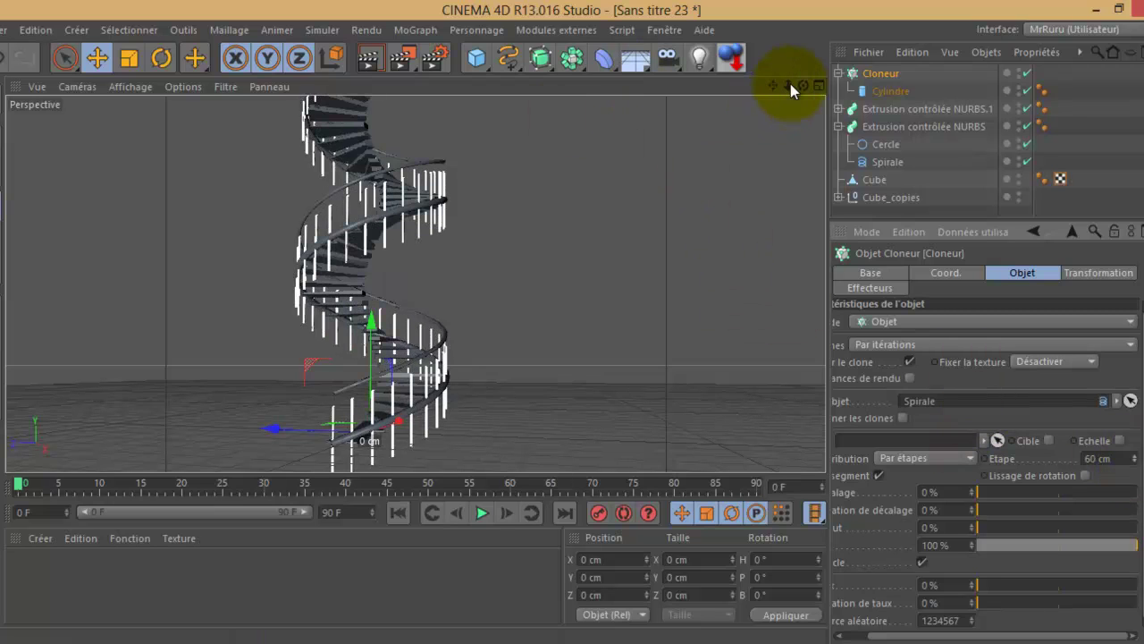
Shift the cloned balusters 53 cm up on Y in the Cloneur's Transformation settings
drag(790, 84, 574, 322)
drag(797, 87, 574, 326)
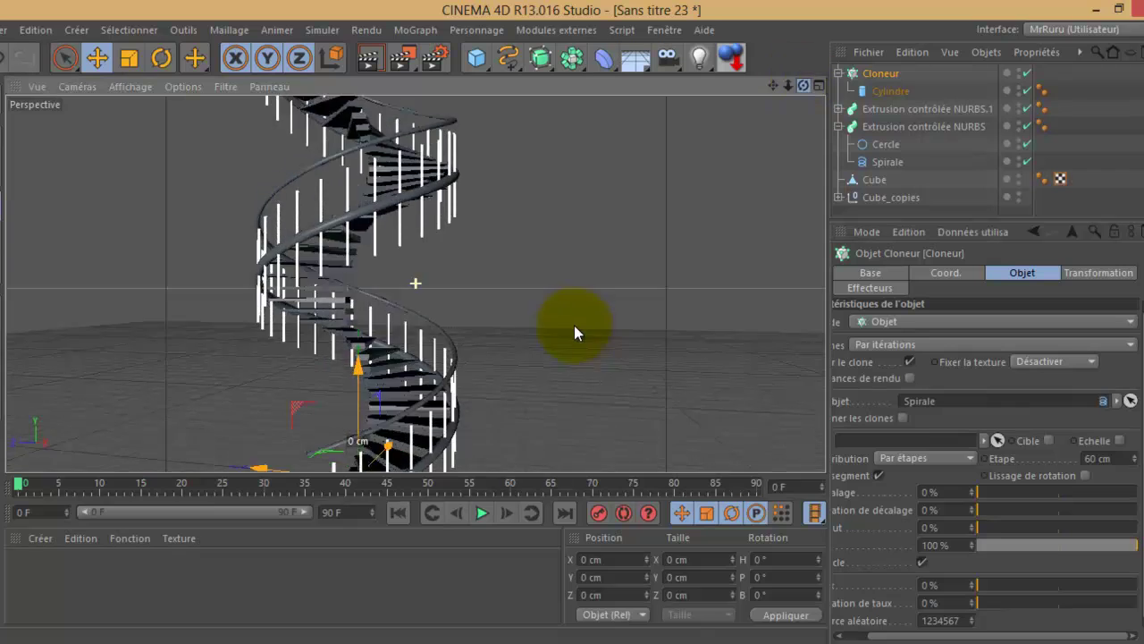
drag(772, 85, 573, 322)
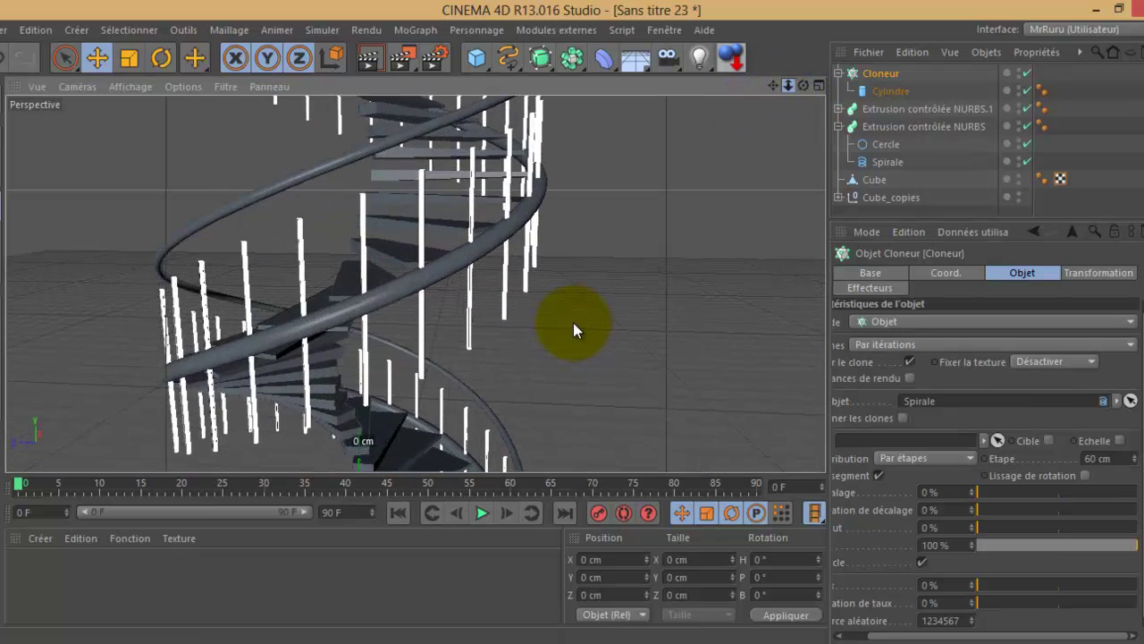
mouse_move(774, 85)
mouse_down()
mouse_move(574, 330)
mouse_move(573, 320)
mouse_up()
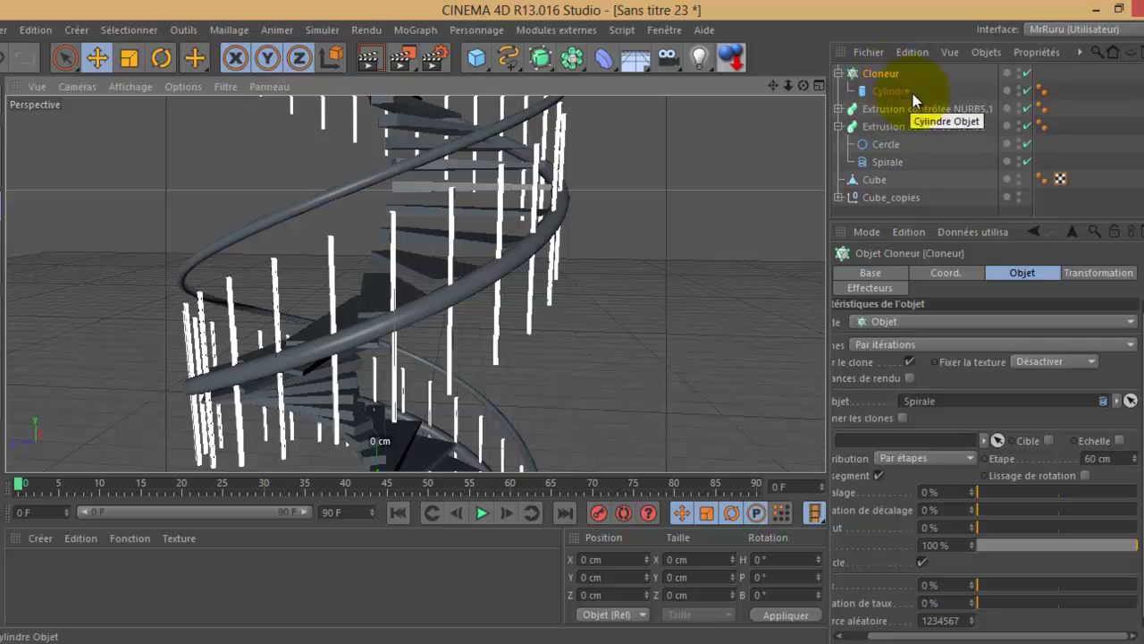
click(1098, 275)
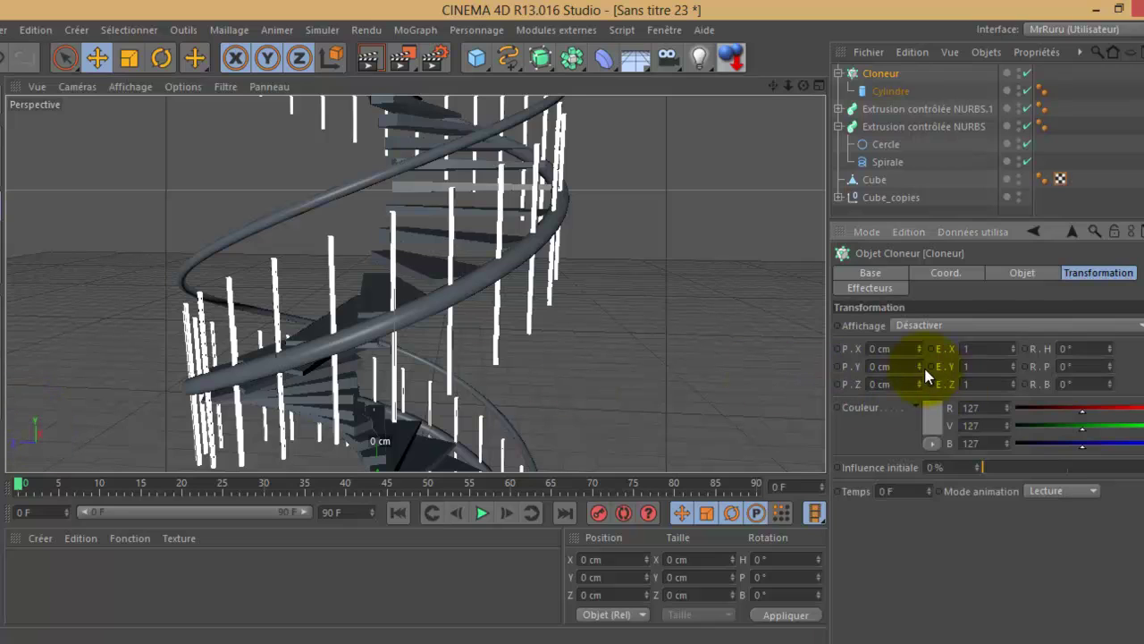
drag(919, 362, 907, 313)
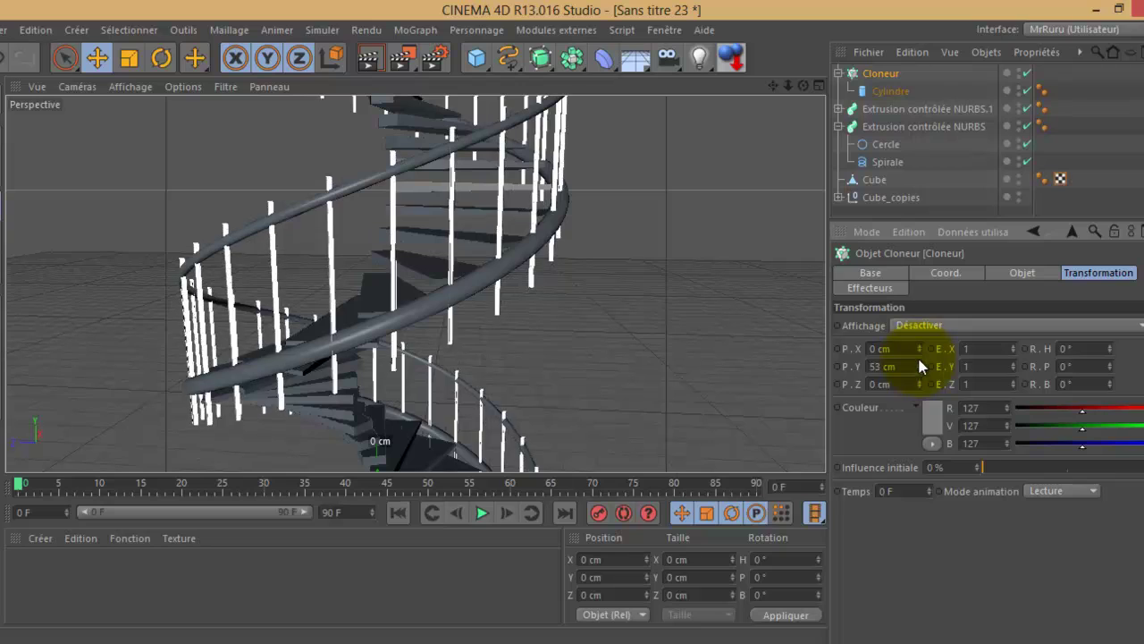
click(884, 90)
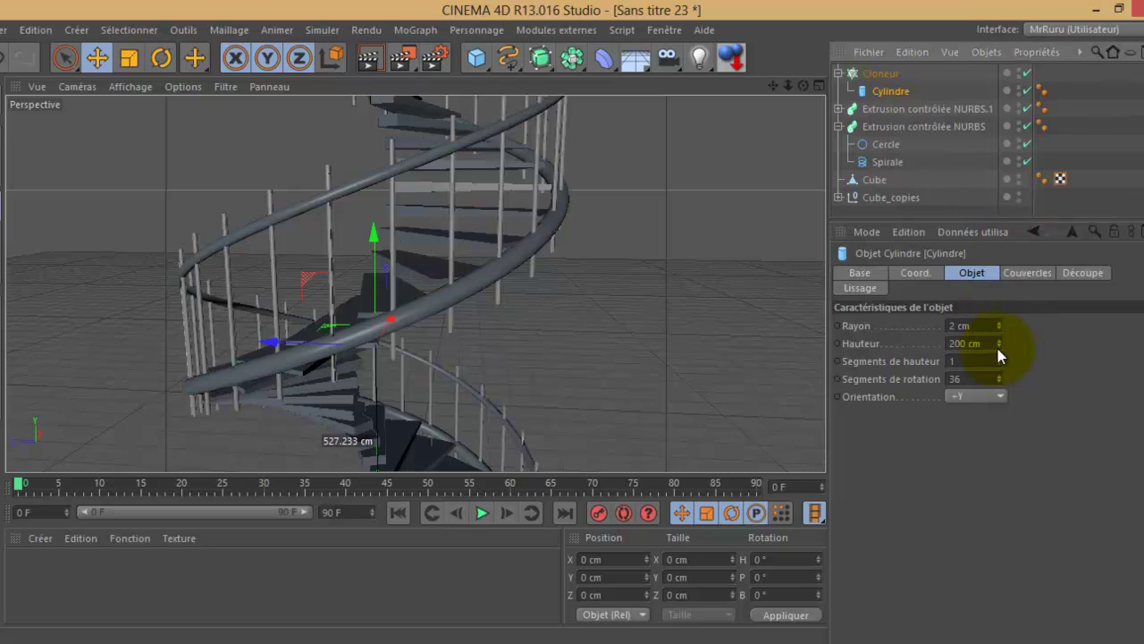
drag(999, 347, 995, 345)
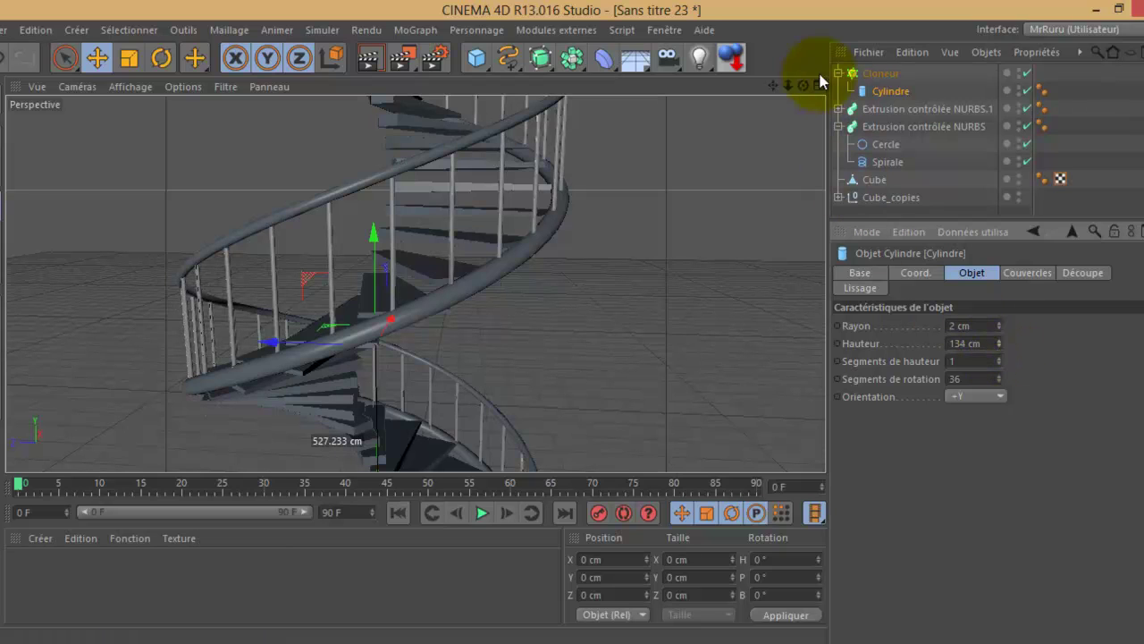
mouse_move(801, 90)
mouse_down()
mouse_move(577, 334)
mouse_move(570, 315)
mouse_move(579, 327)
mouse_move(571, 323)
mouse_move(788, 94)
mouse_move(578, 329)
mouse_up()
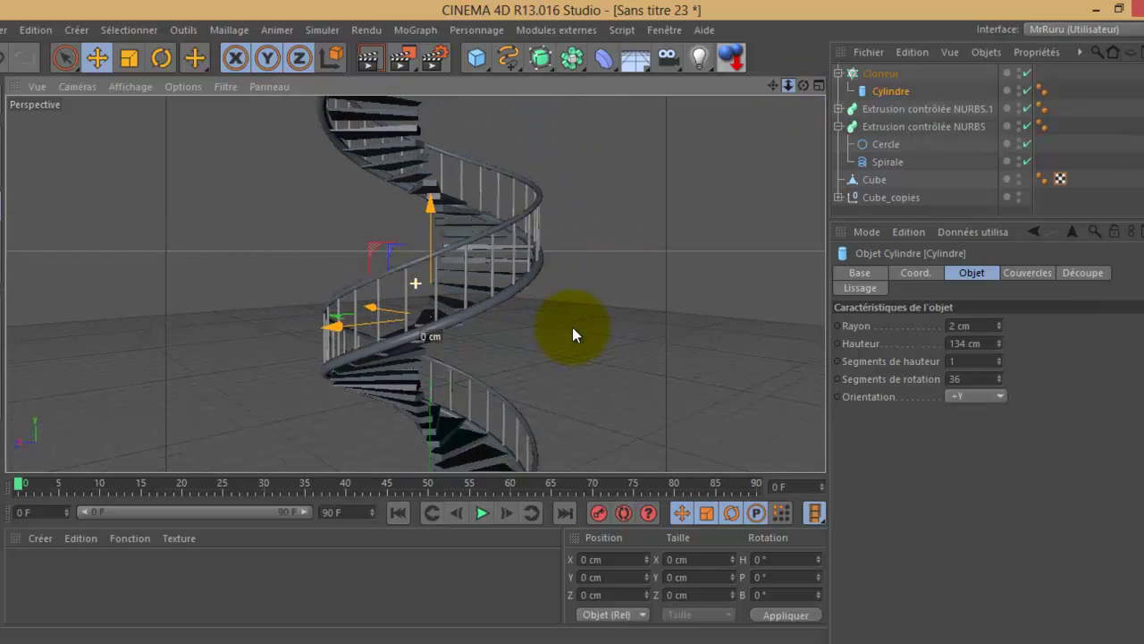
Collapse the Cloneur and Extrusion contrôlée NURBS groups and delete the standalone Cube tread
click(838, 72)
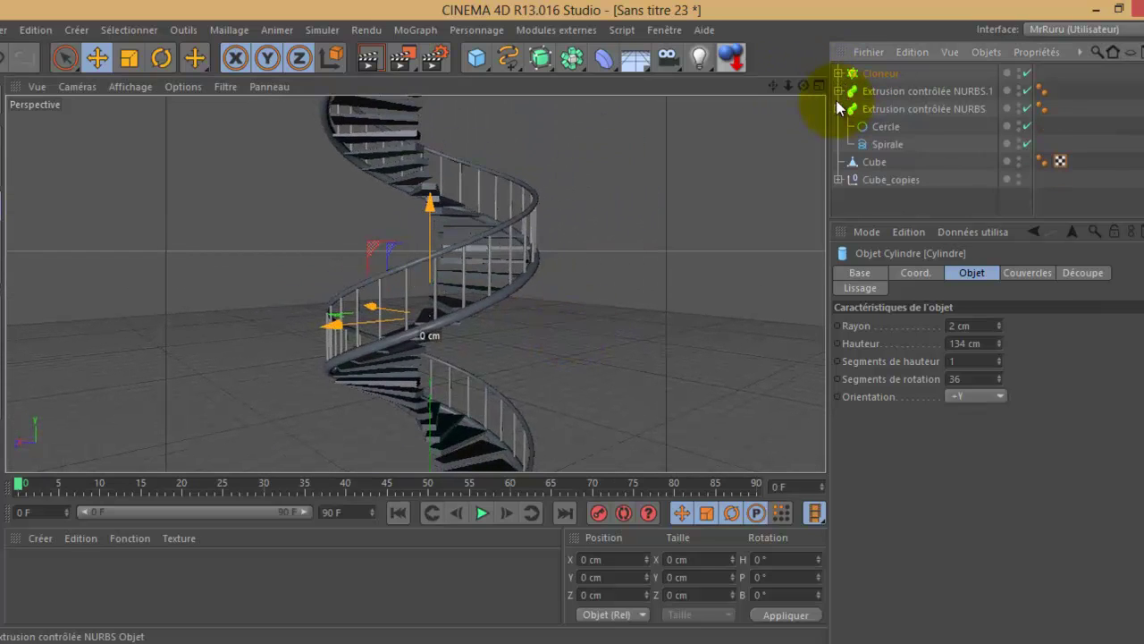
click(837, 108)
click(864, 177)
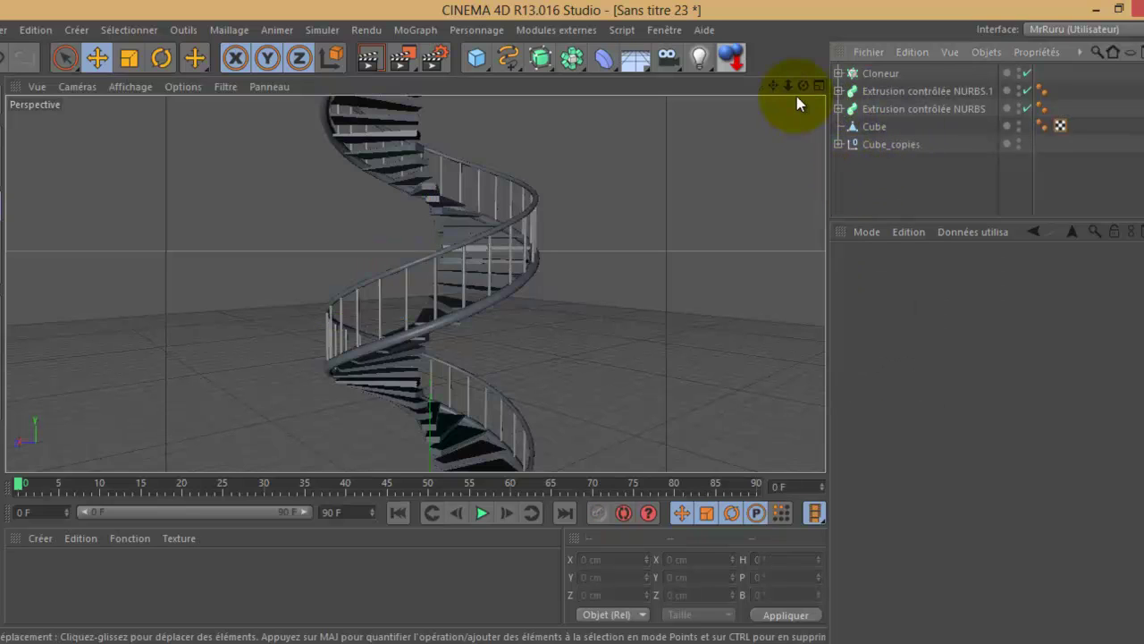
mouse_move(806, 87)
mouse_down()
mouse_move(579, 327)
mouse_move(563, 315)
mouse_move(791, 89)
mouse_up()
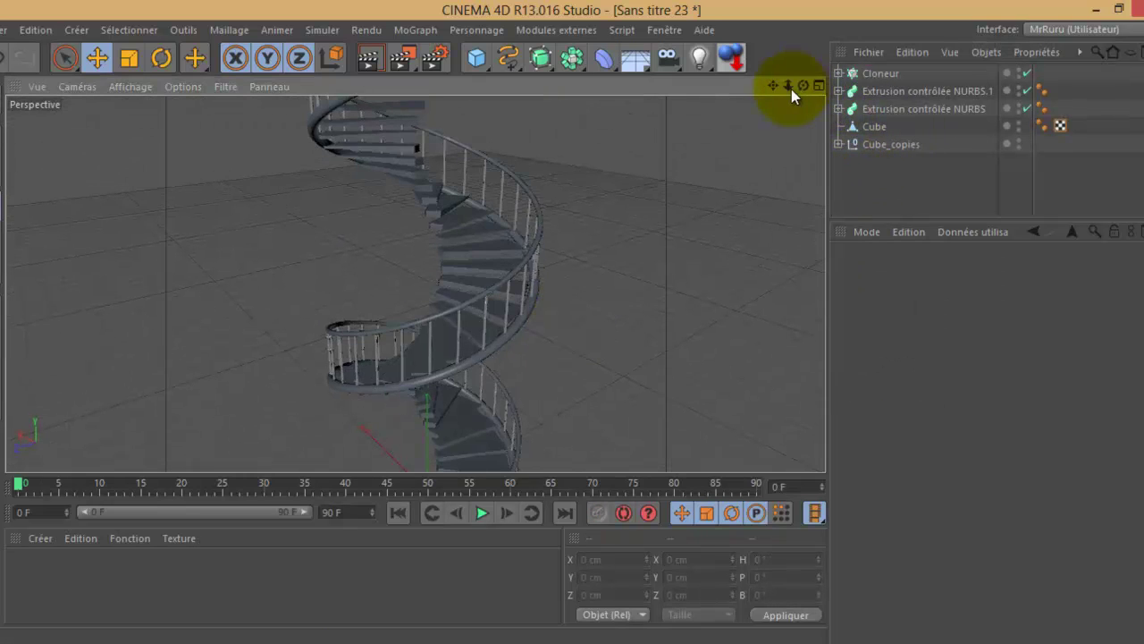
alt+drag(572, 324, 572, 323)
mouse_move(573, 332)
mouse_down()
mouse_move(803, 87)
mouse_move(572, 324)
mouse_move(603, 225)
mouse_up()
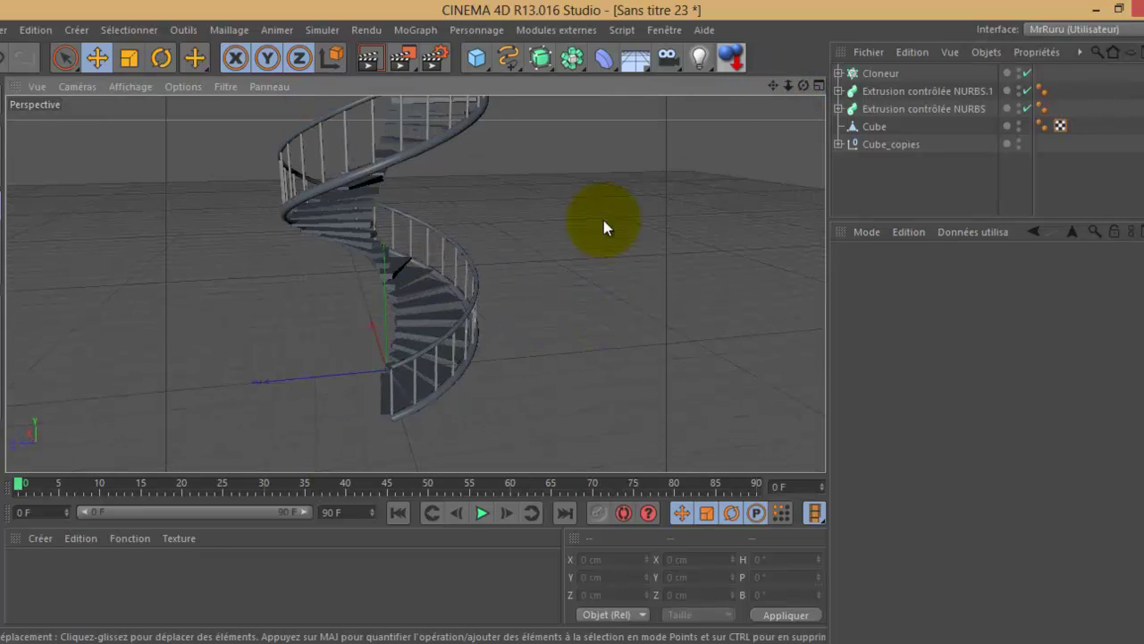
drag(867, 130, 878, 104)
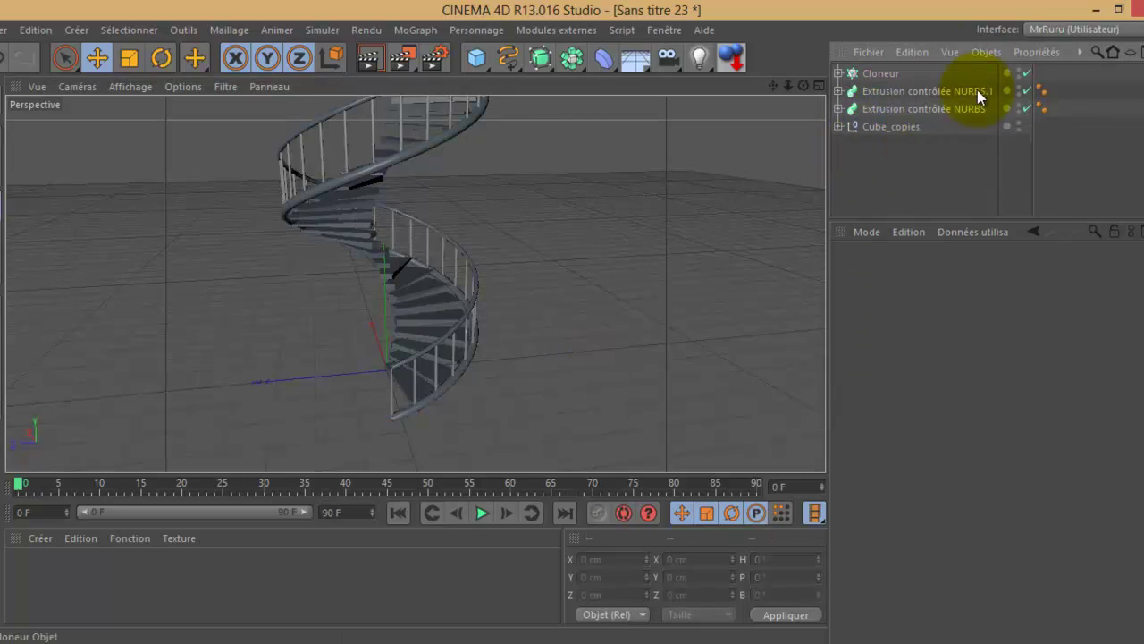
Rotate the Cloneur and both handrail extrusions together about 4.5° around the staircase axis
click(878, 75)
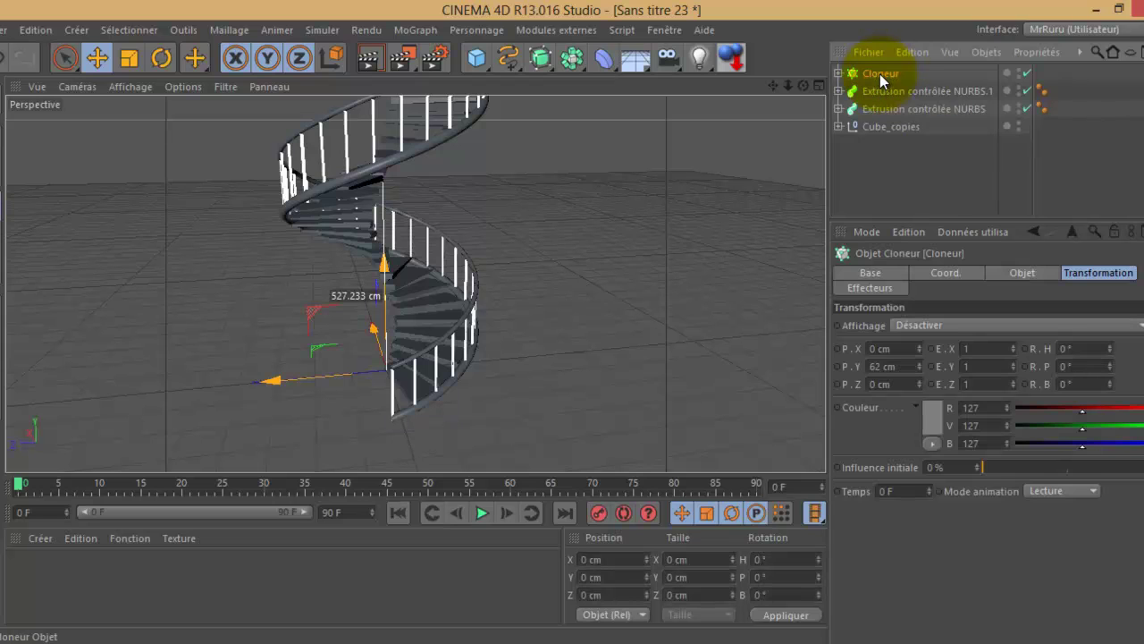
ctrl+click(887, 91)
ctrl+click(883, 104)
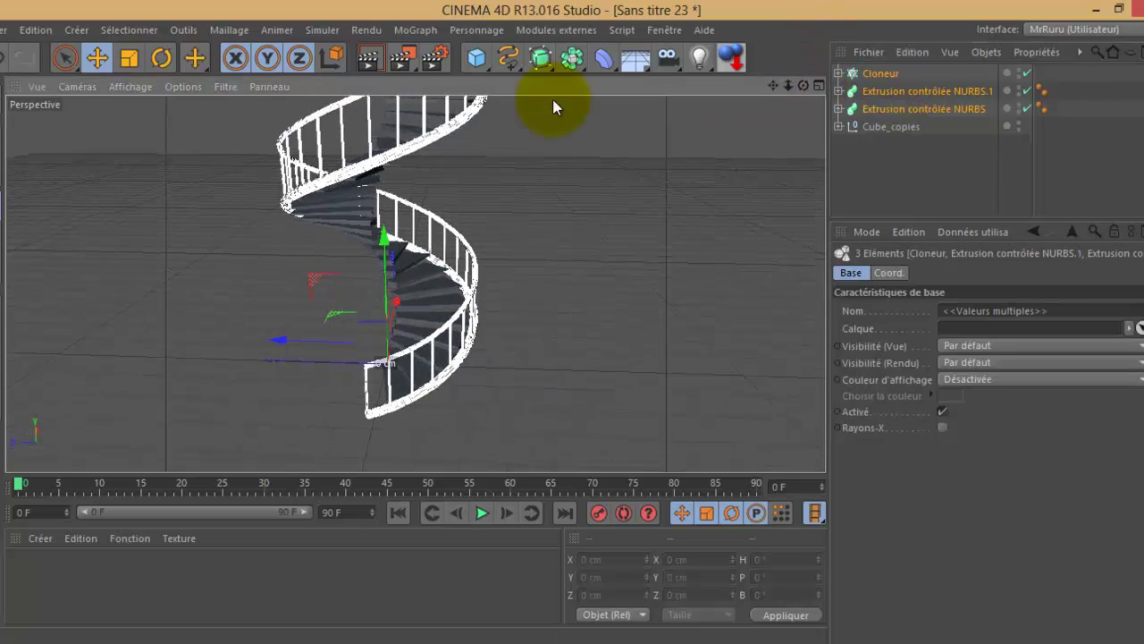
click(162, 57)
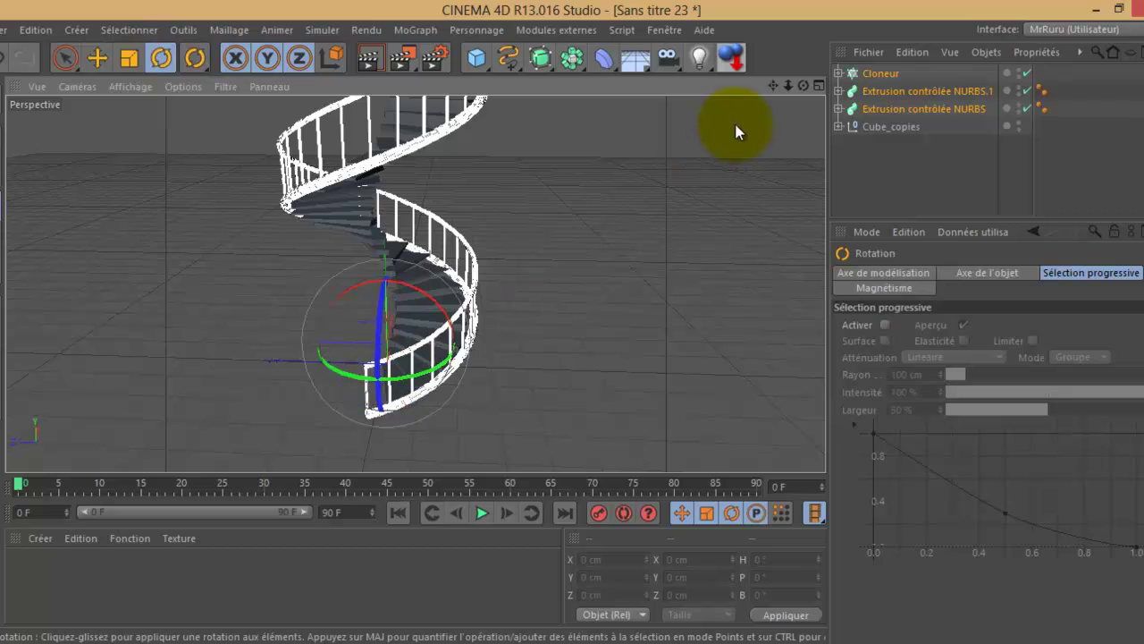
mouse_move(803, 86)
mouse_down()
mouse_move(577, 335)
mouse_move(567, 281)
mouse_up()
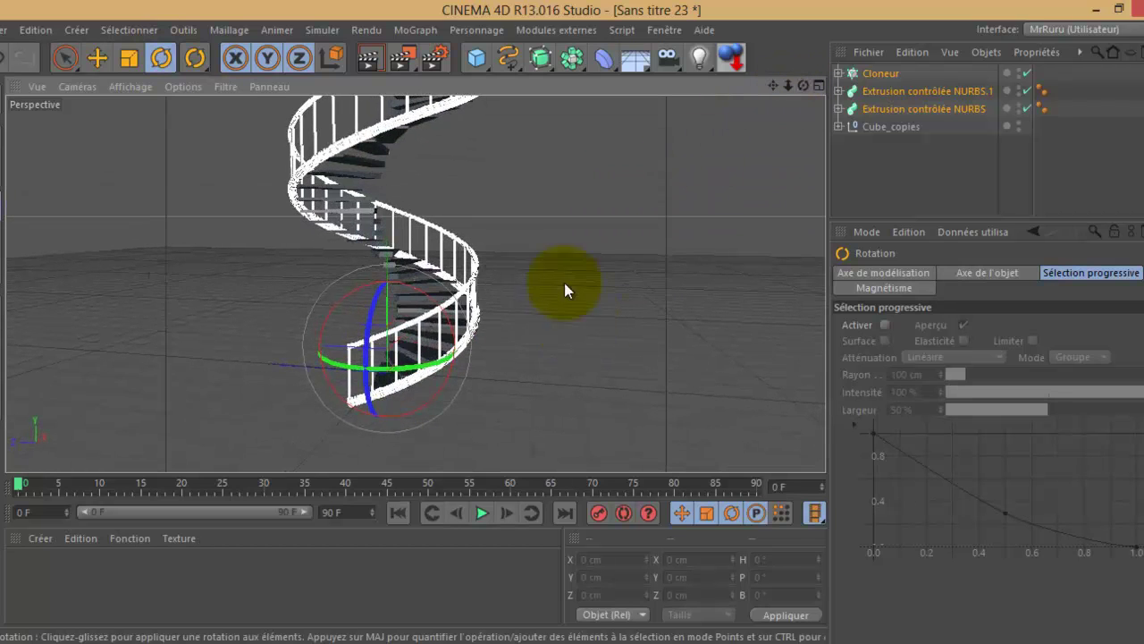
drag(384, 375, 391, 371)
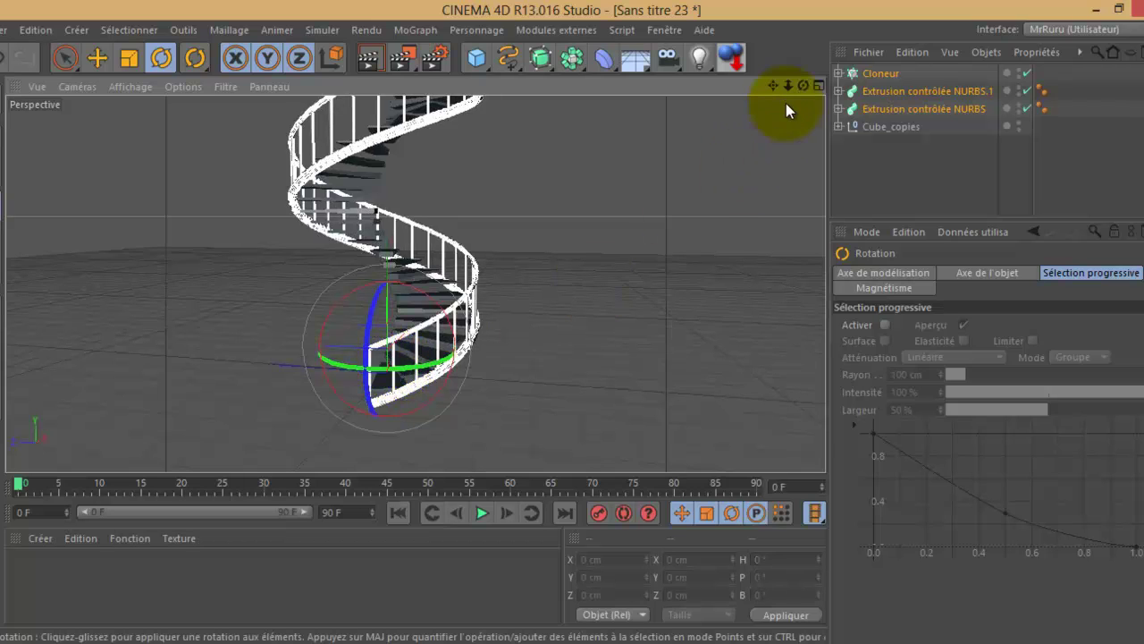
click(873, 188)
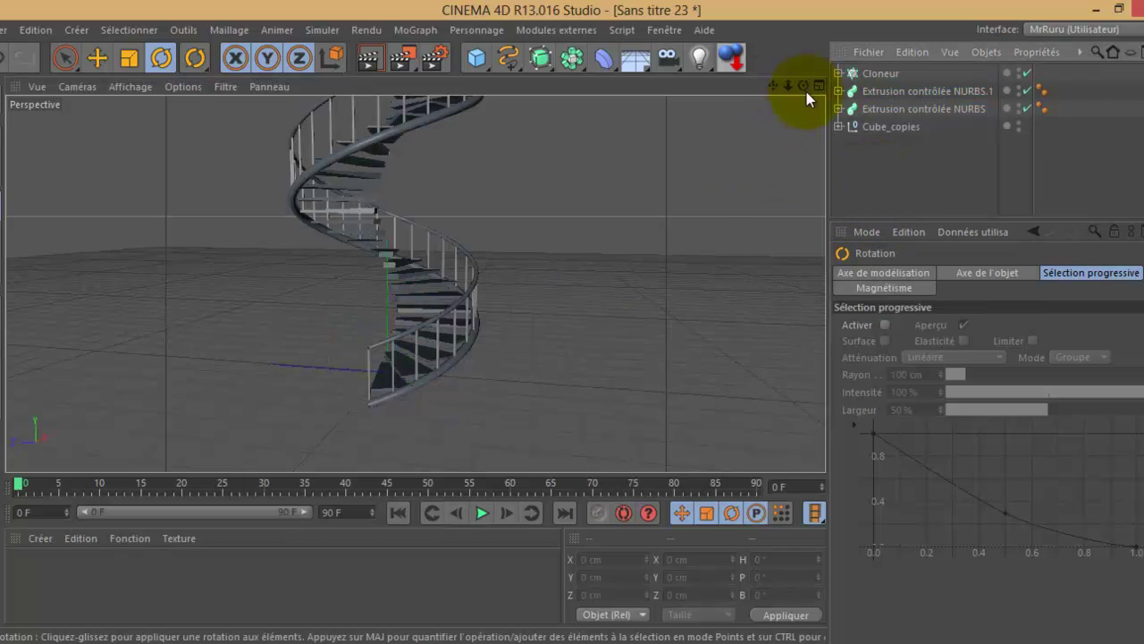
mouse_move(573, 336)
alt+mouse_down()
mouse_move(578, 319)
mouse_move(573, 376)
mouse_move(572, 327)
mouse_move(769, 84)
mouse_move(572, 324)
mouse_move(783, 94)
mouse_move(572, 332)
mouse_move(667, 67)
alt+mouse_up()
Add a new cylinder and raise it to Y 370.074 cm
click(485, 59)
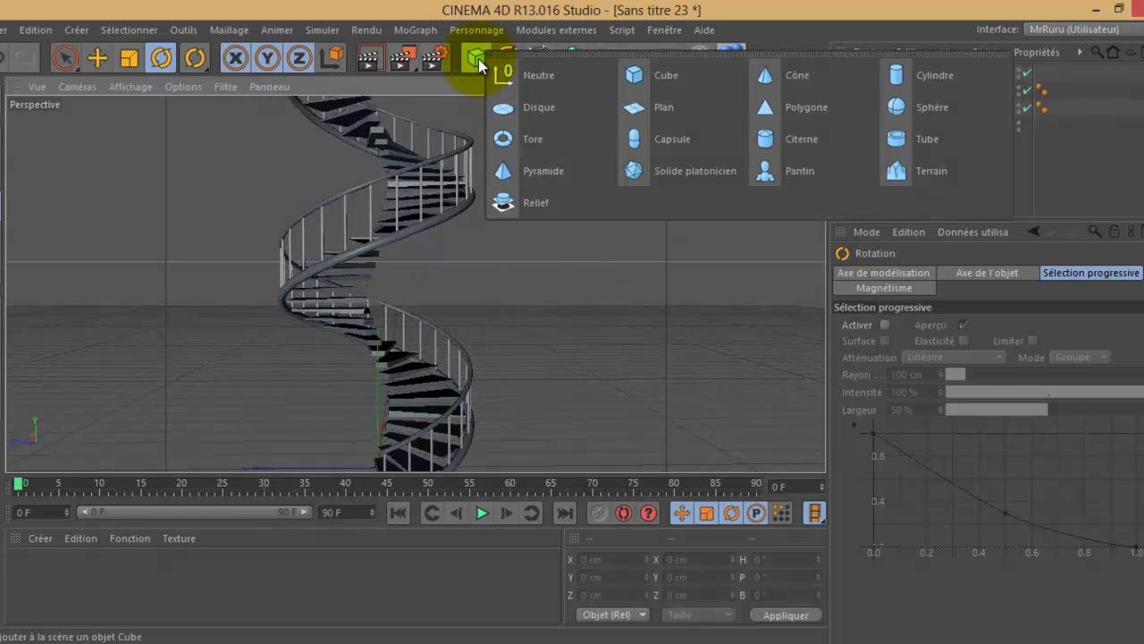
click(932, 75)
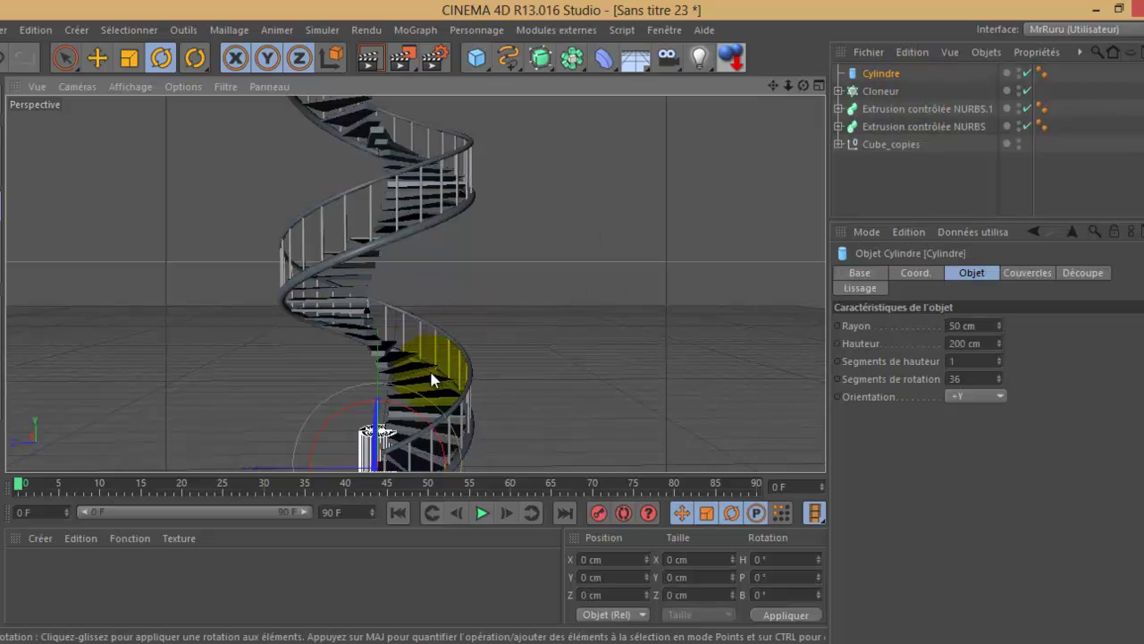
mouse_move(759, 81)
alt+mouse_down()
mouse_move(574, 323)
mouse_move(575, 256)
alt+mouse_up()
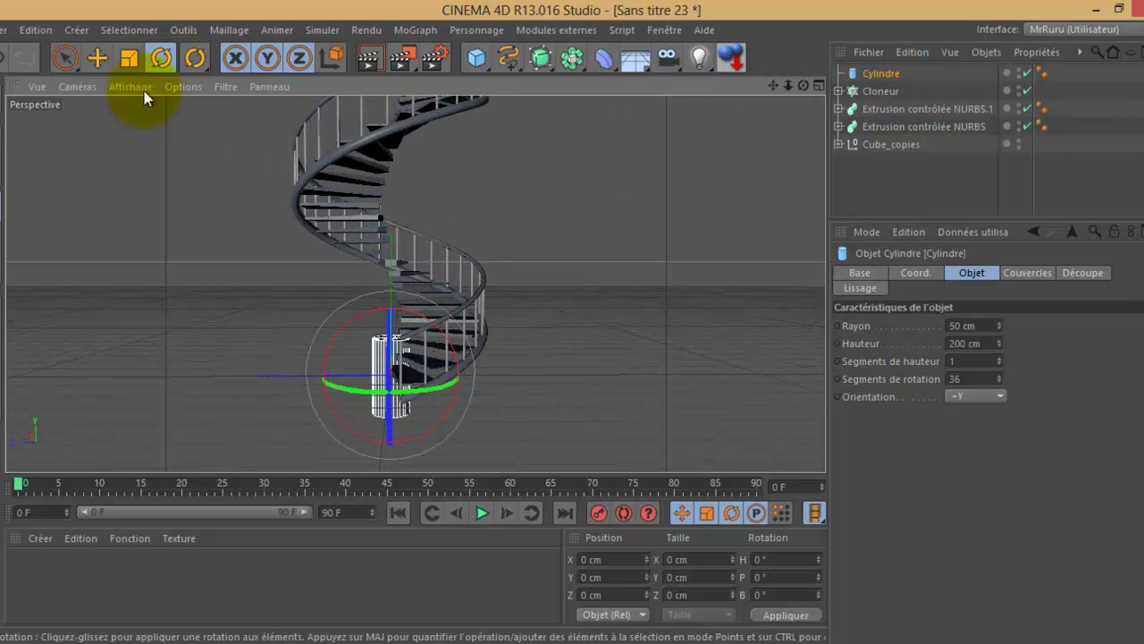
click(97, 57)
drag(388, 271, 388, 177)
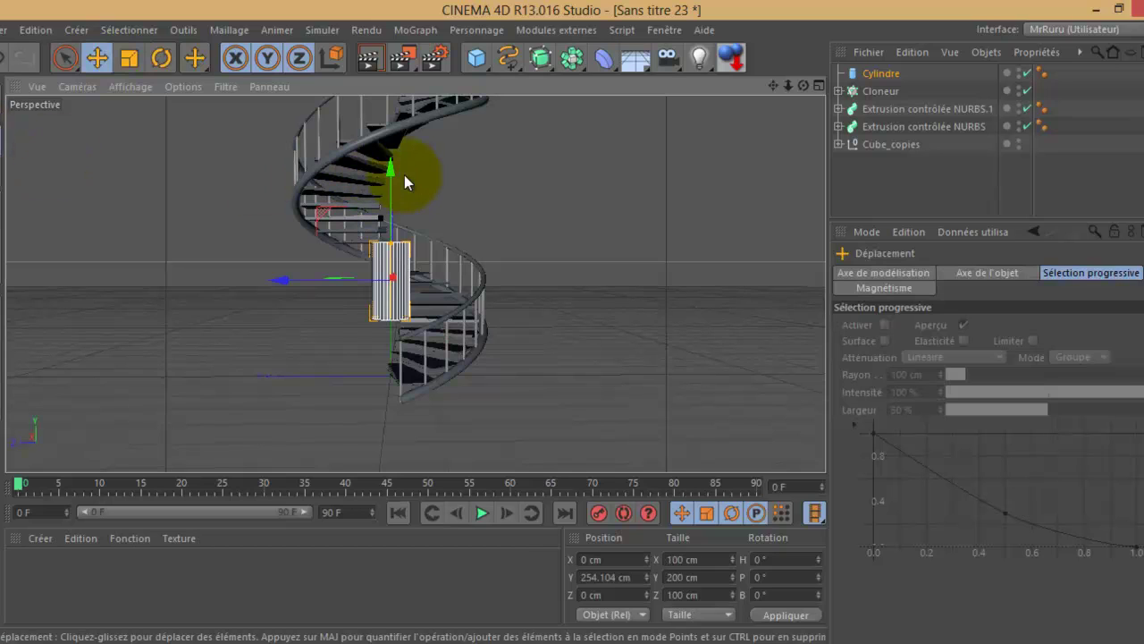
mouse_move(390, 228)
mouse_down()
mouse_move(388, 111)
mouse_move(572, 324)
mouse_up()
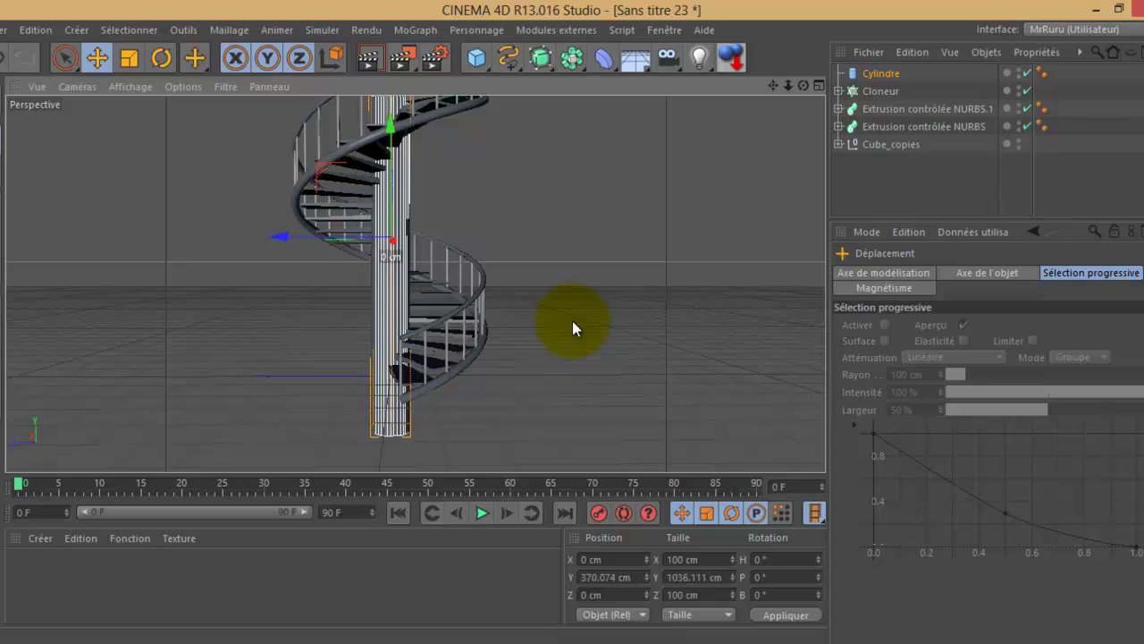
Stretch the cylinder into a 1355 cm column at Y 607.382 cm, with four viewports
mouse_move(786, 89)
mouse_down()
mouse_move(576, 338)
mouse_move(569, 325)
mouse_move(657, 104)
mouse_up()
drag(395, 190, 383, 116)
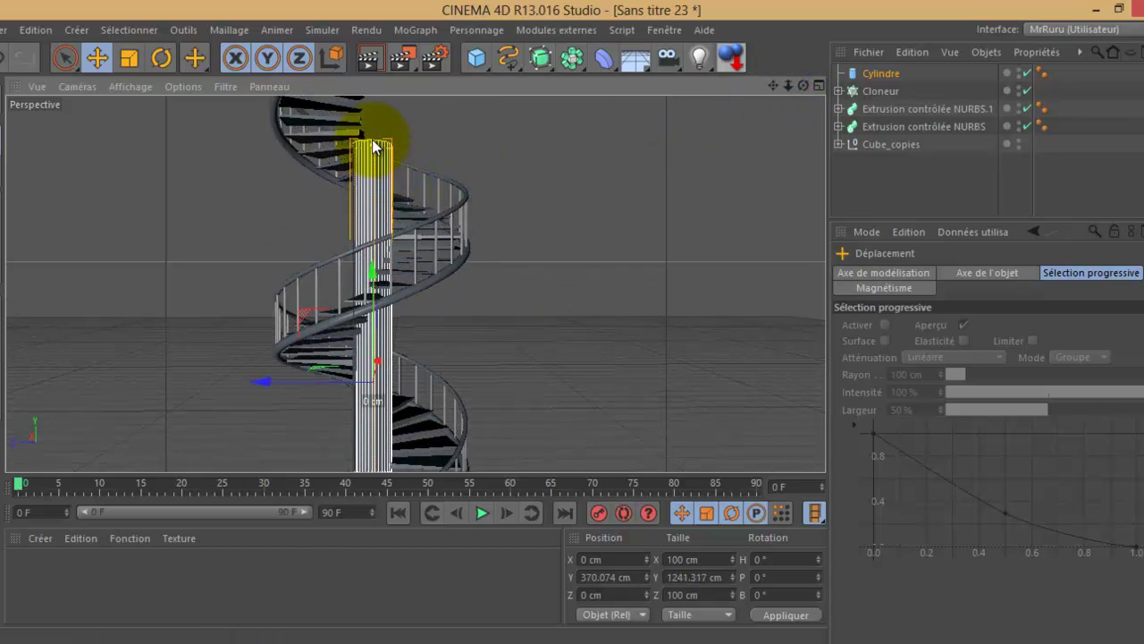
drag(371, 284, 371, 209)
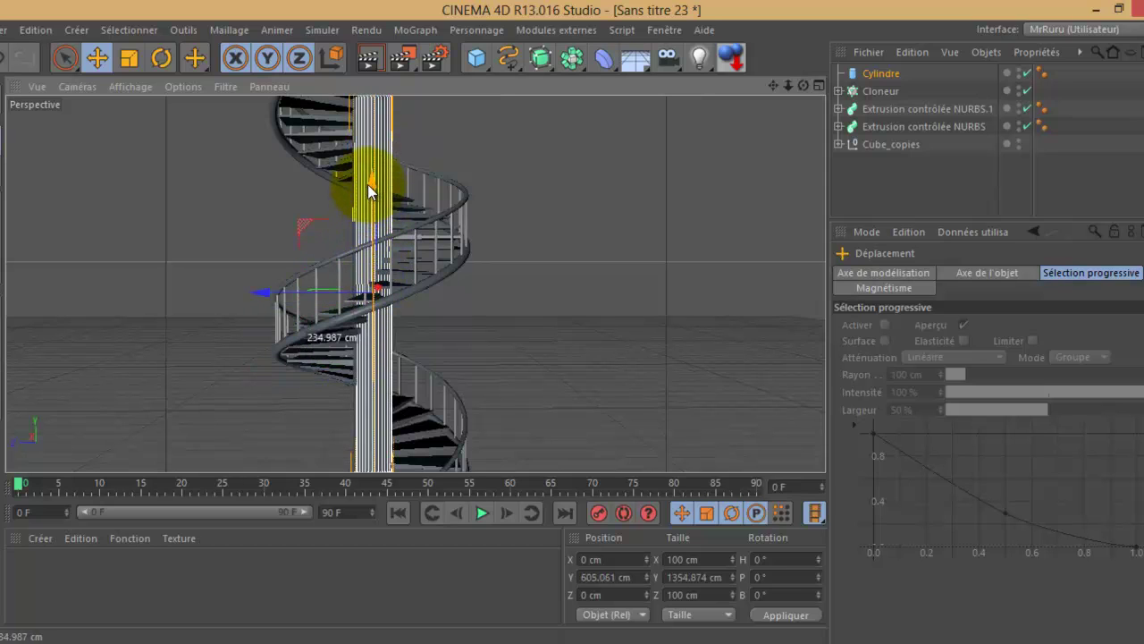
drag(807, 87, 572, 255)
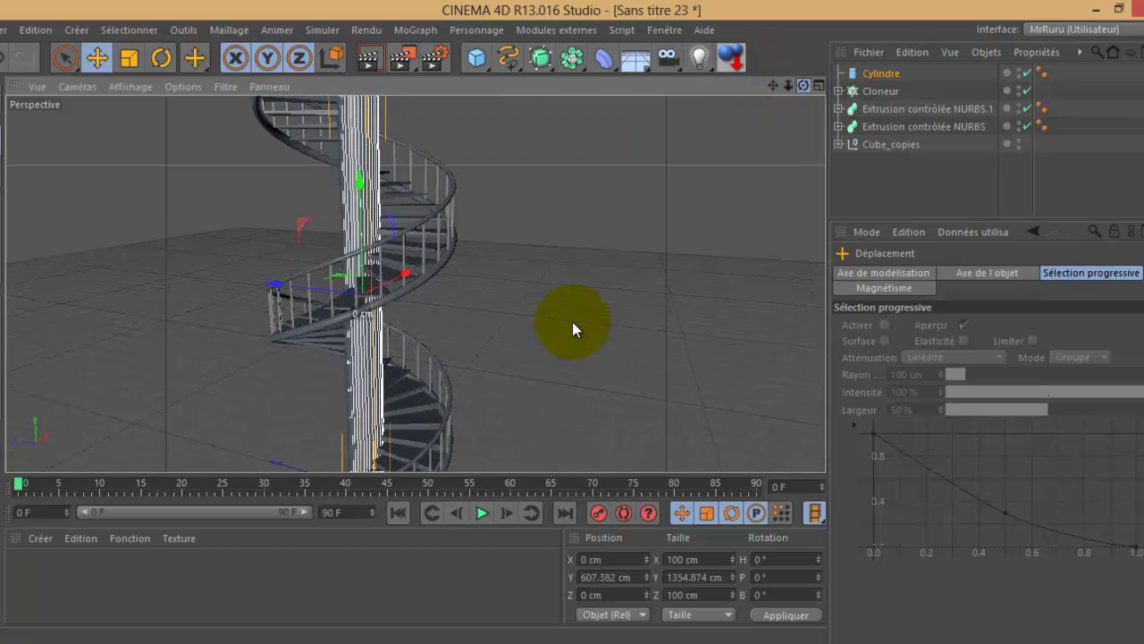
click(819, 86)
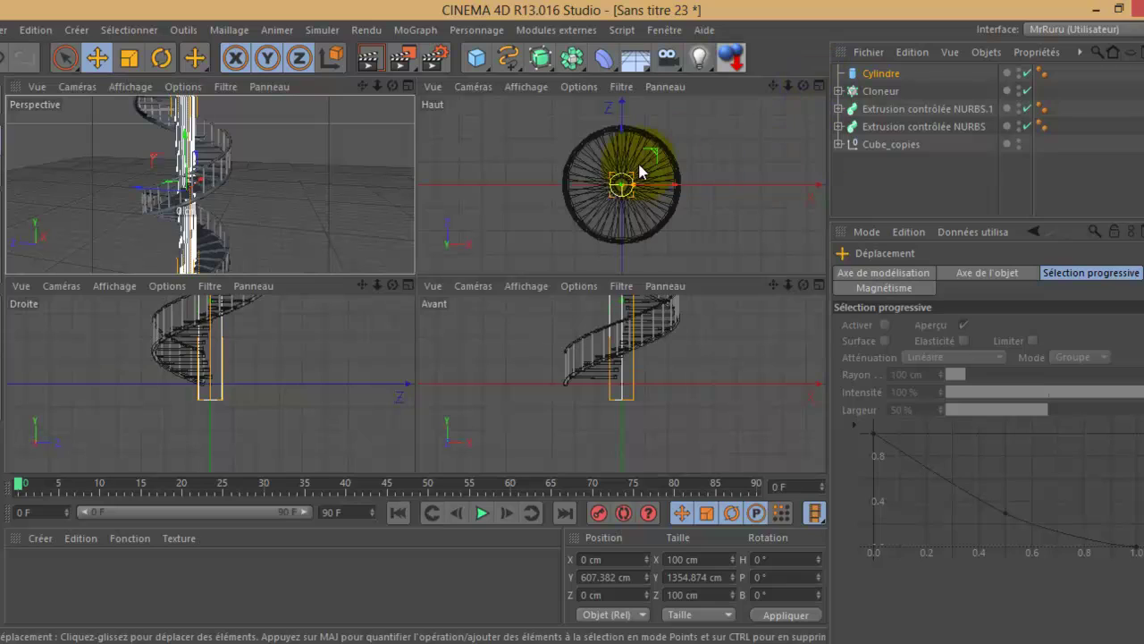
Scale the column to 118.7 cm across in the maximized top view
click(819, 85)
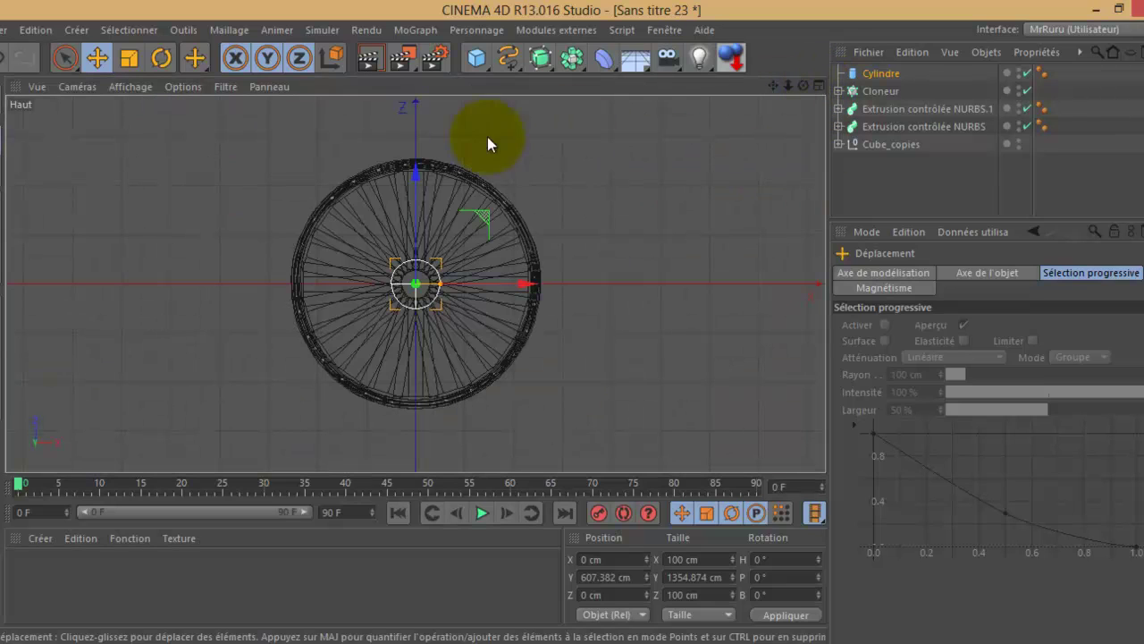
click(130, 57)
drag(564, 175, 749, 193)
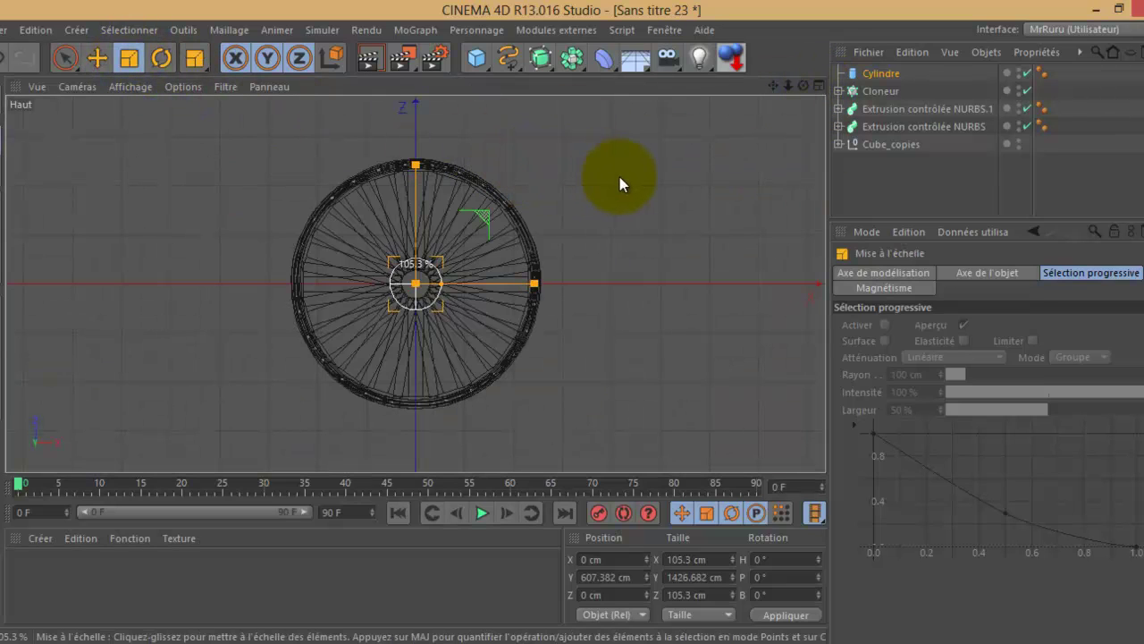
Return to a single perspective view and orbit around the finished staircase
click(819, 86)
click(405, 86)
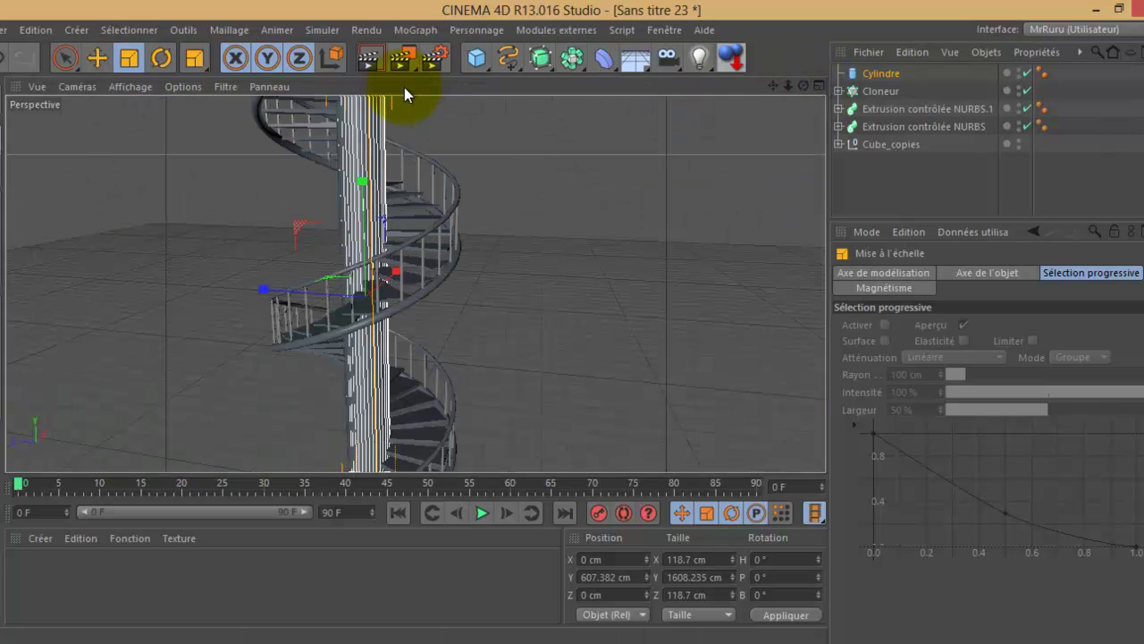
click(880, 188)
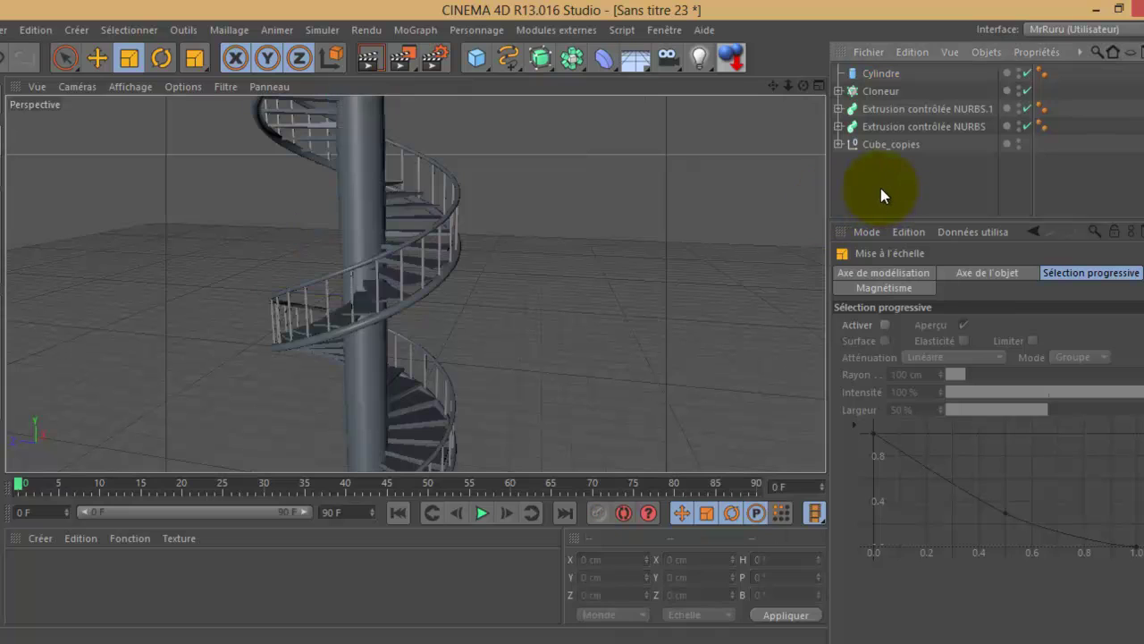
mouse_move(803, 86)
mouse_down()
mouse_move(573, 339)
mouse_move(559, 319)
mouse_move(575, 329)
mouse_up()
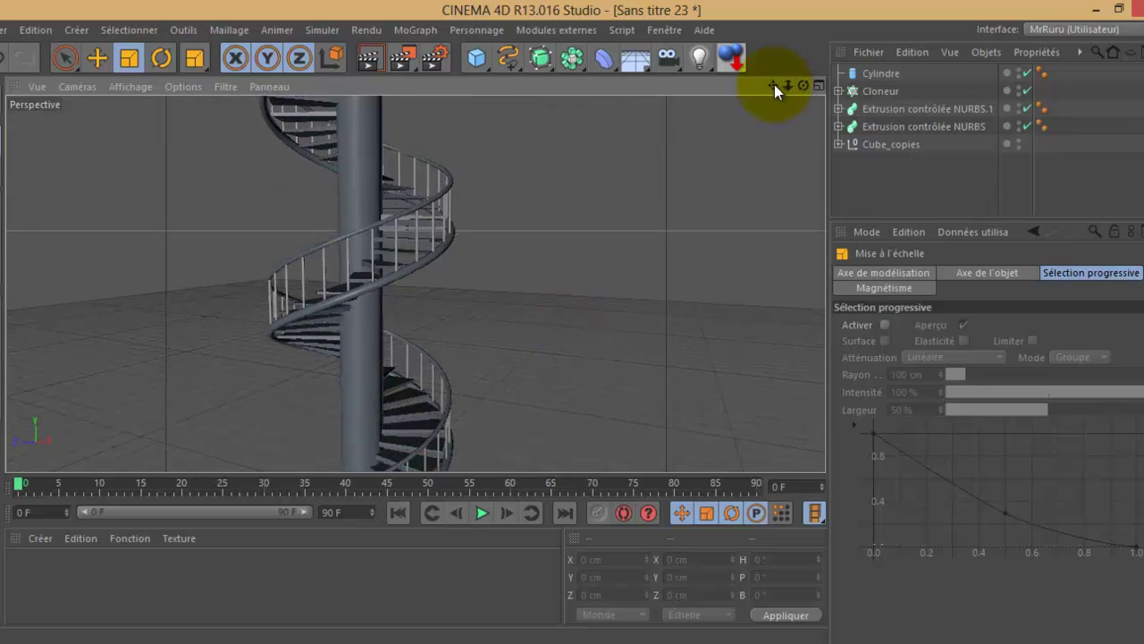
drag(774, 84, 576, 326)
mouse_move(788, 84)
mouse_down()
mouse_move(572, 328)
mouse_move(789, 83)
mouse_move(585, 327)
mouse_move(563, 327)
mouse_move(575, 330)
mouse_move(774, 84)
mouse_move(578, 327)
mouse_move(785, 84)
mouse_up()
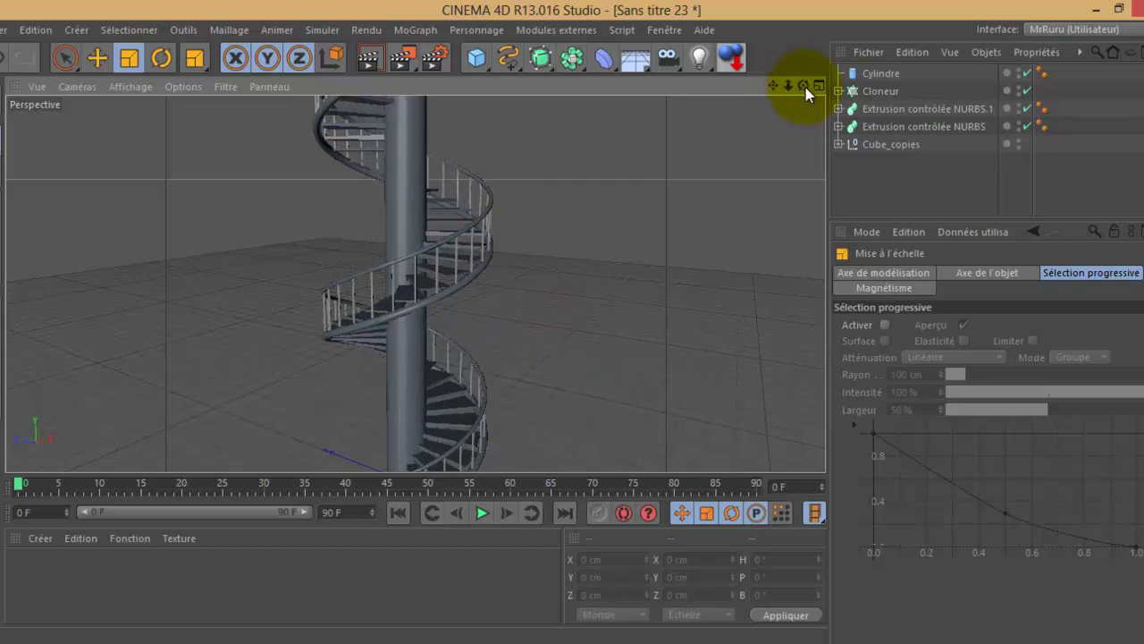